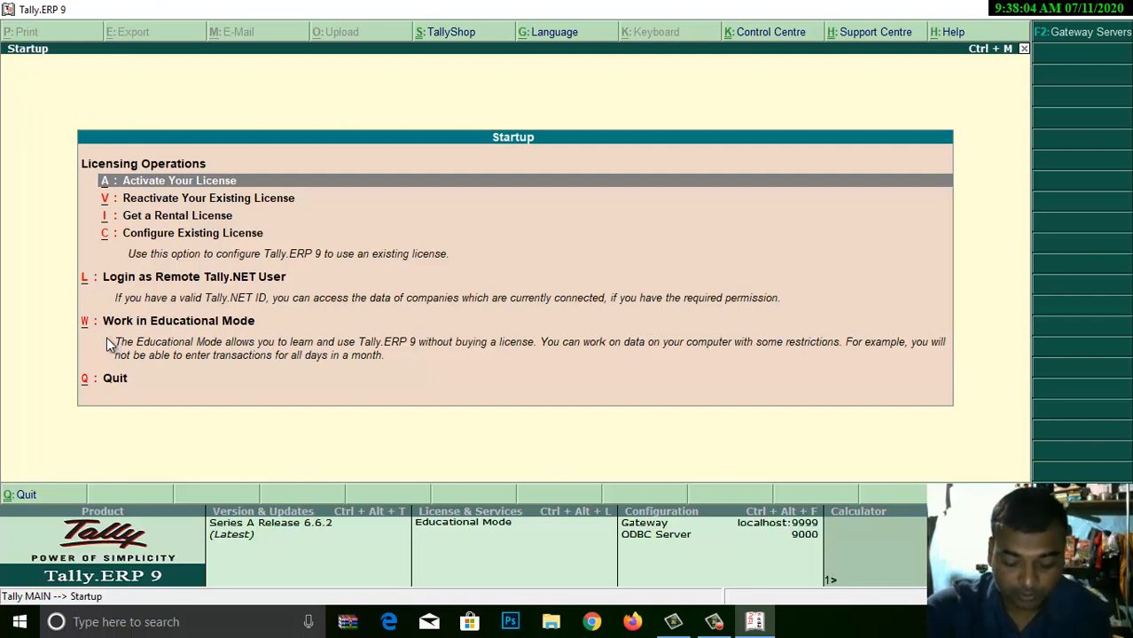
# - Continue into Tally.ERP 9 in Educational Mode without a licence
pyautogui.press('w')
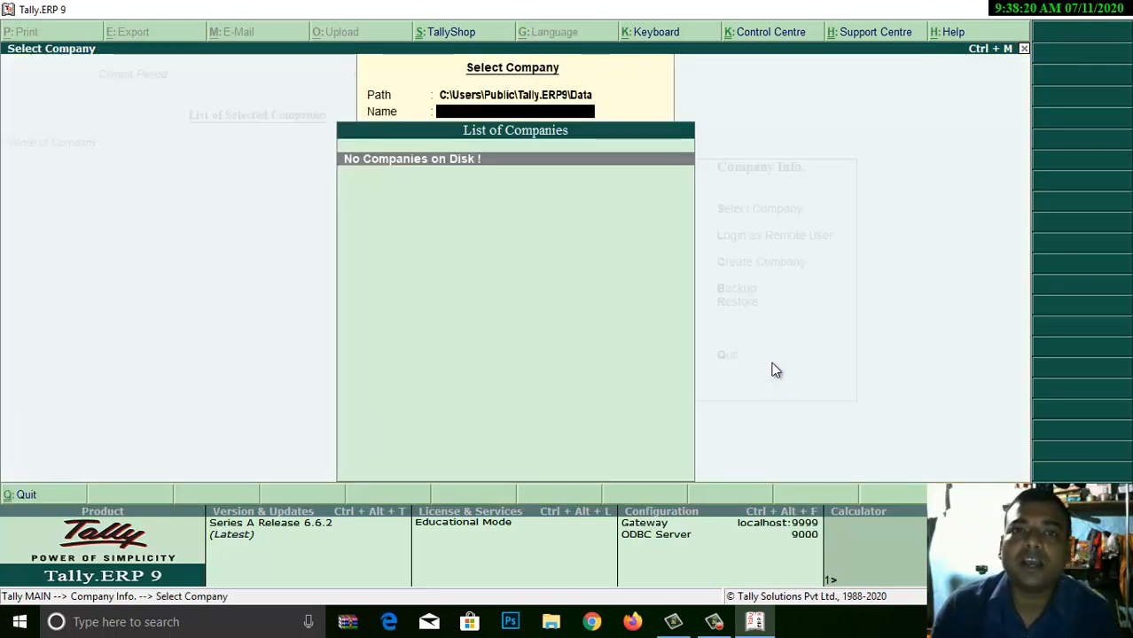
# - Close the empty company list and start Create Company from Company Info
pyautogui.press('Escape')
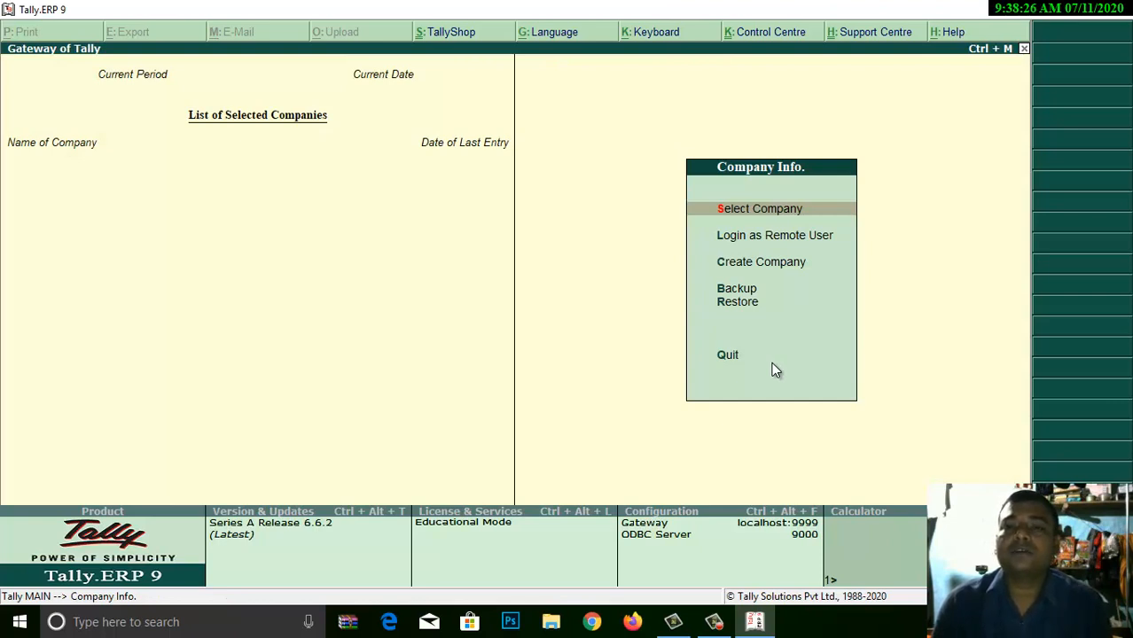
pyautogui.press('Down')
pyautogui.press('Down')
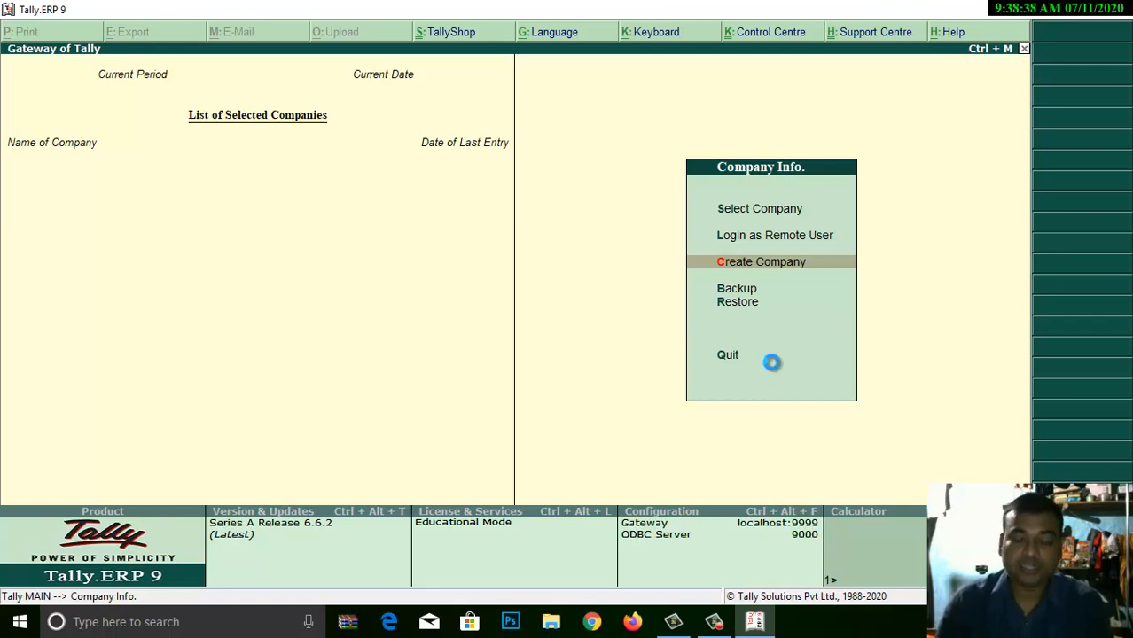
pyautogui.press('Return')
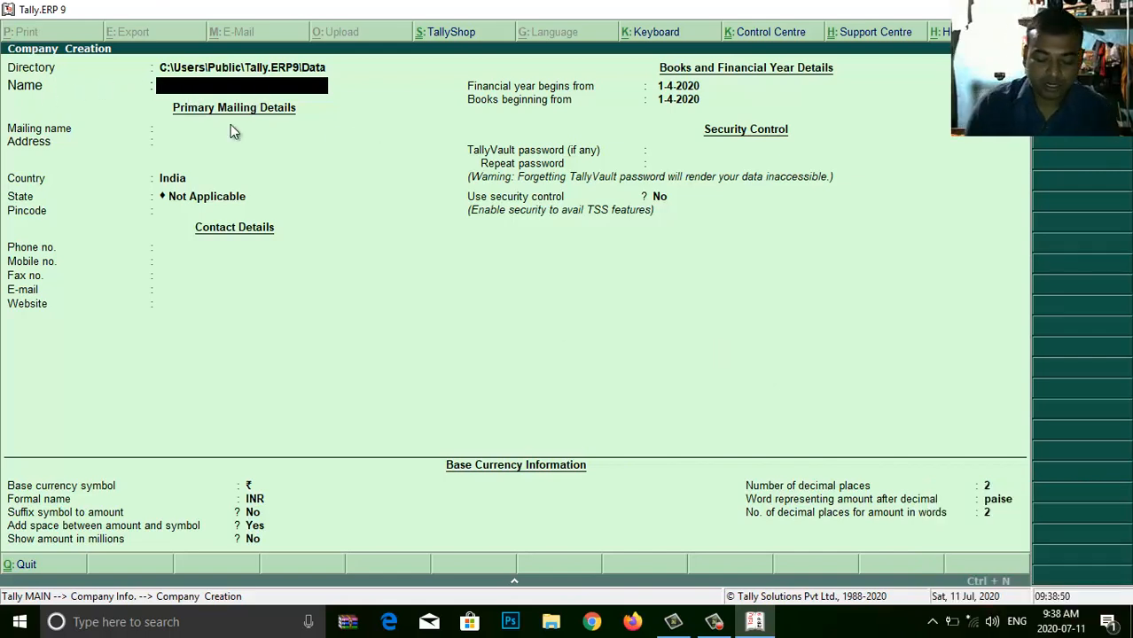
# - Enter 'Raushan Human Welfare Trust' as the company name, auto-filling the mailing name
pyautogui.write('Raushan')
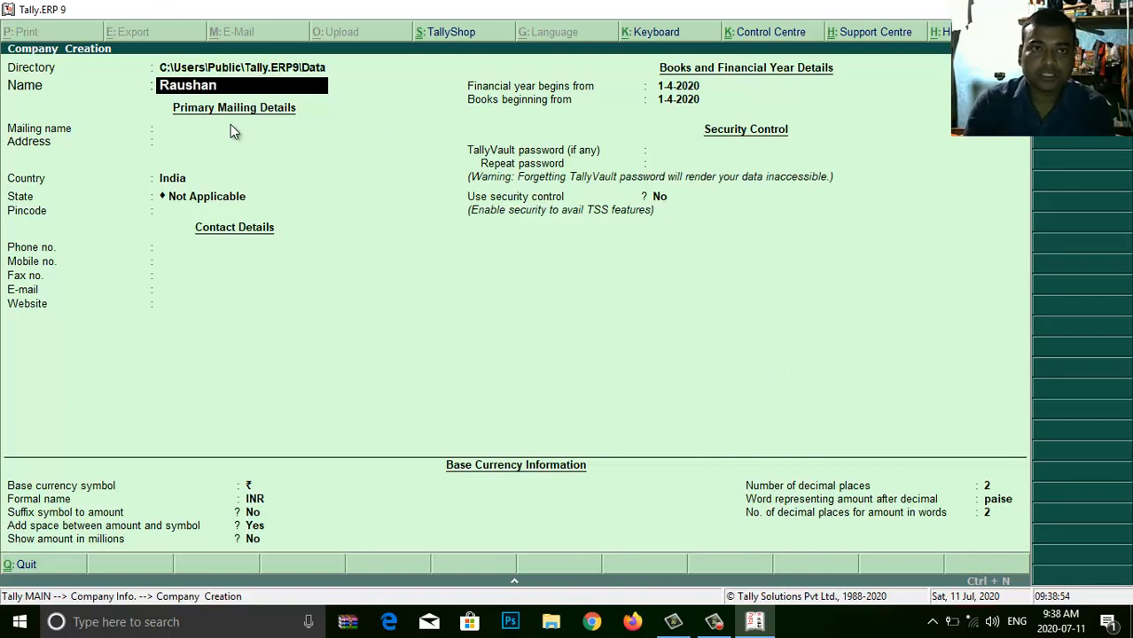
pyautogui.write(' Human Welfare Trust')
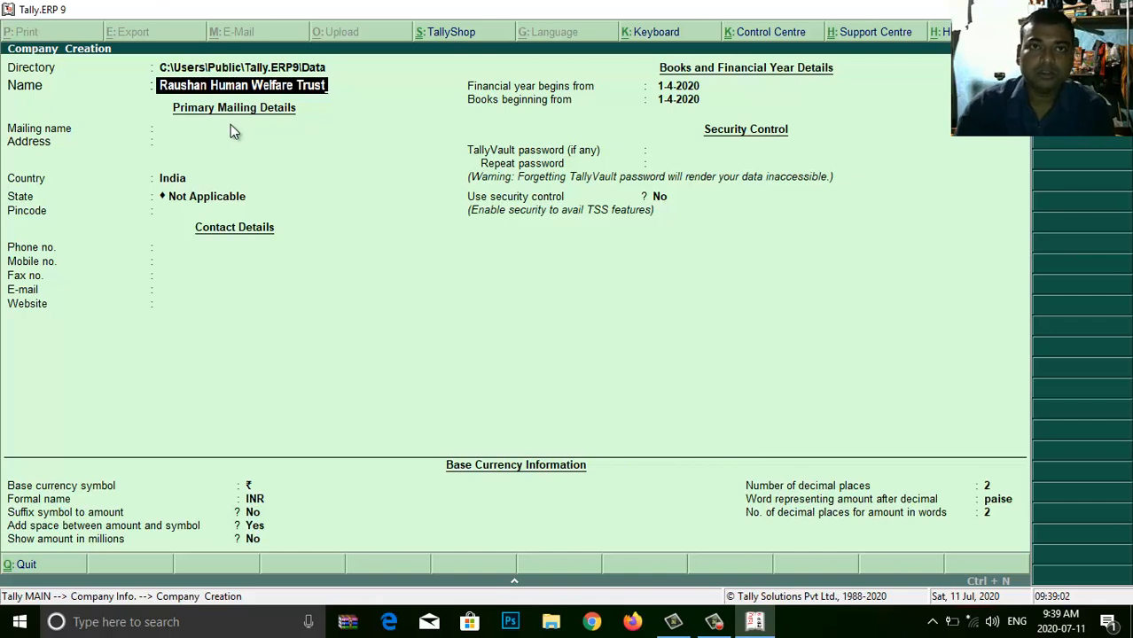
pyautogui.press('Return')
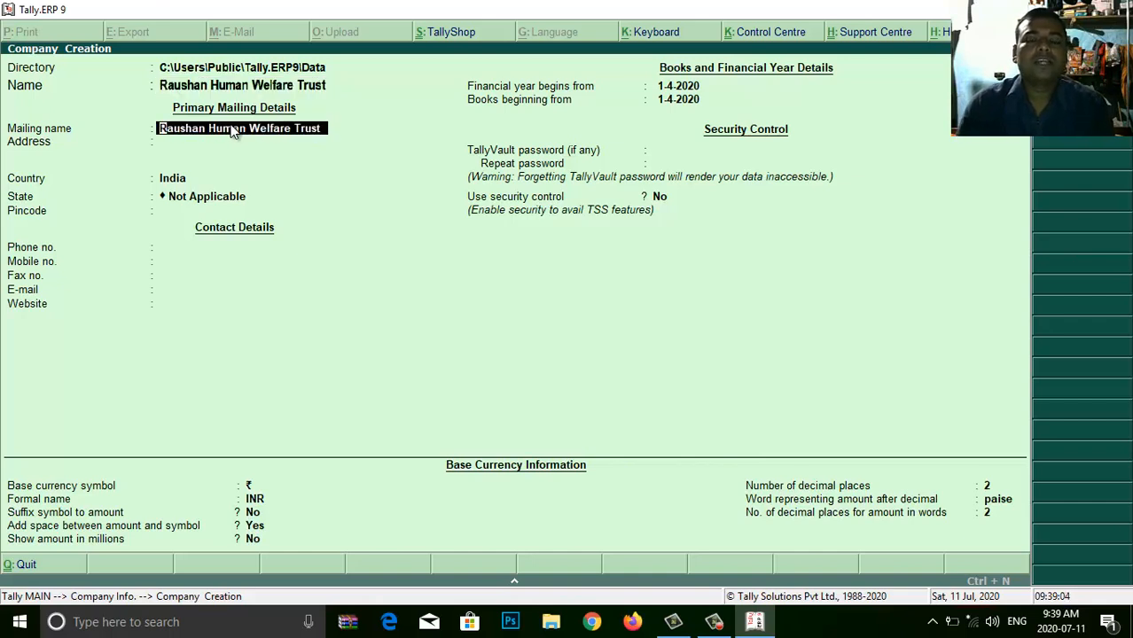
# - Keep the matching mailing name and enter the trust's two address lines
pyautogui.press('Return')
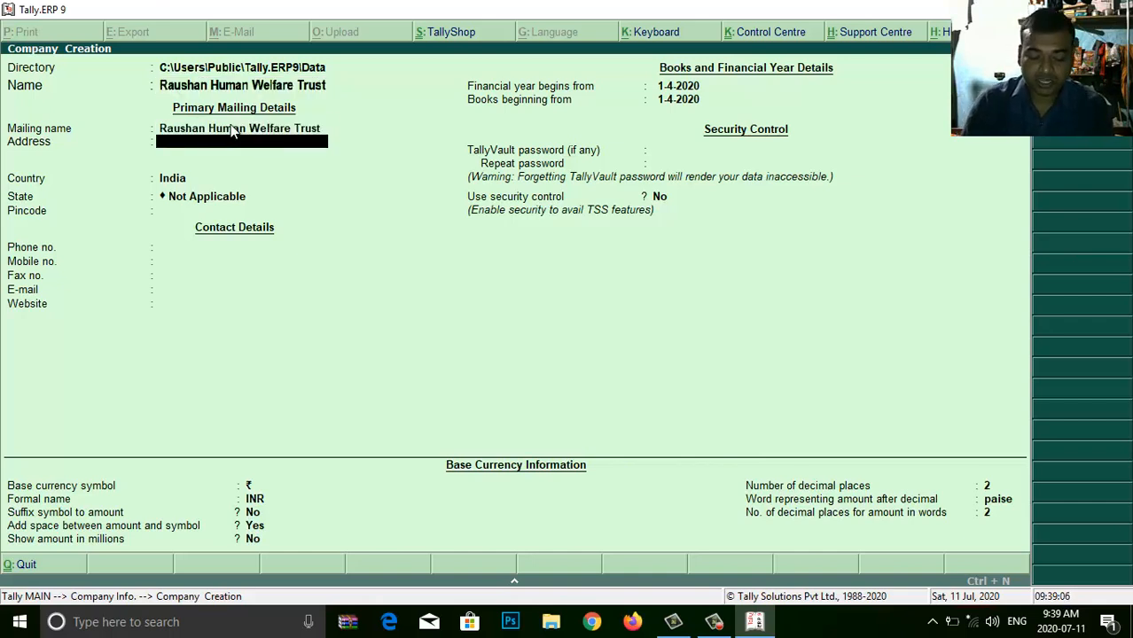
pyautogui.write('G')
pyautogui.press('BackSpace')
pyautogui.write('B')
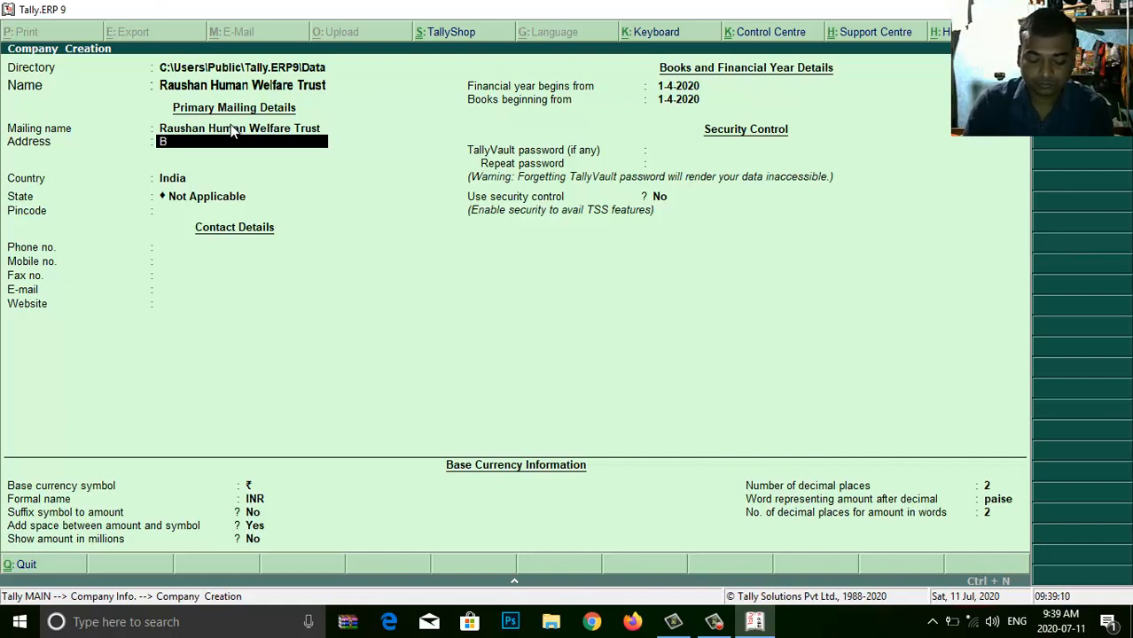
pyautogui.write('asopatti')
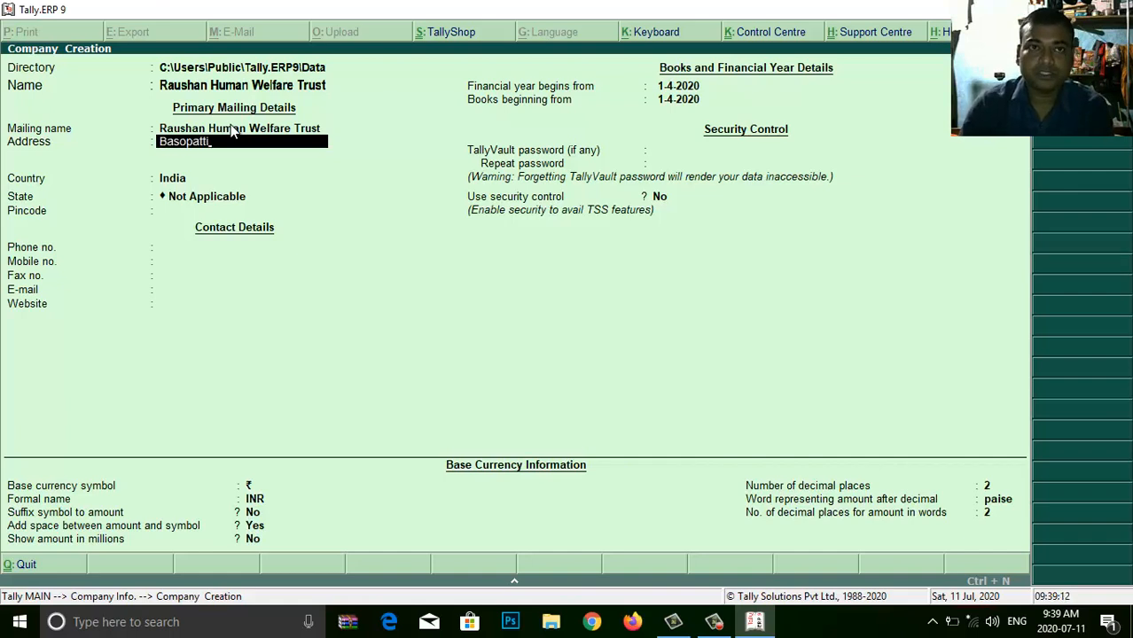
pyautogui.press('Return')
pyautogui.write('Madhubani')
pyautogui.press('Return')
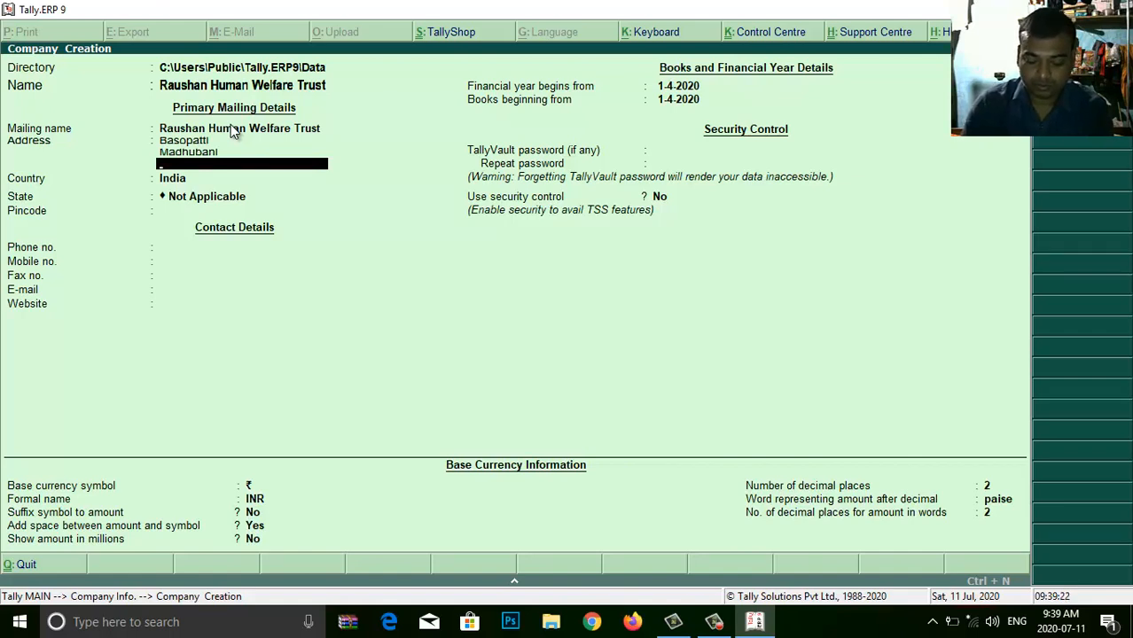
pyautogui.press('Return')
pyautogui.press('Return')
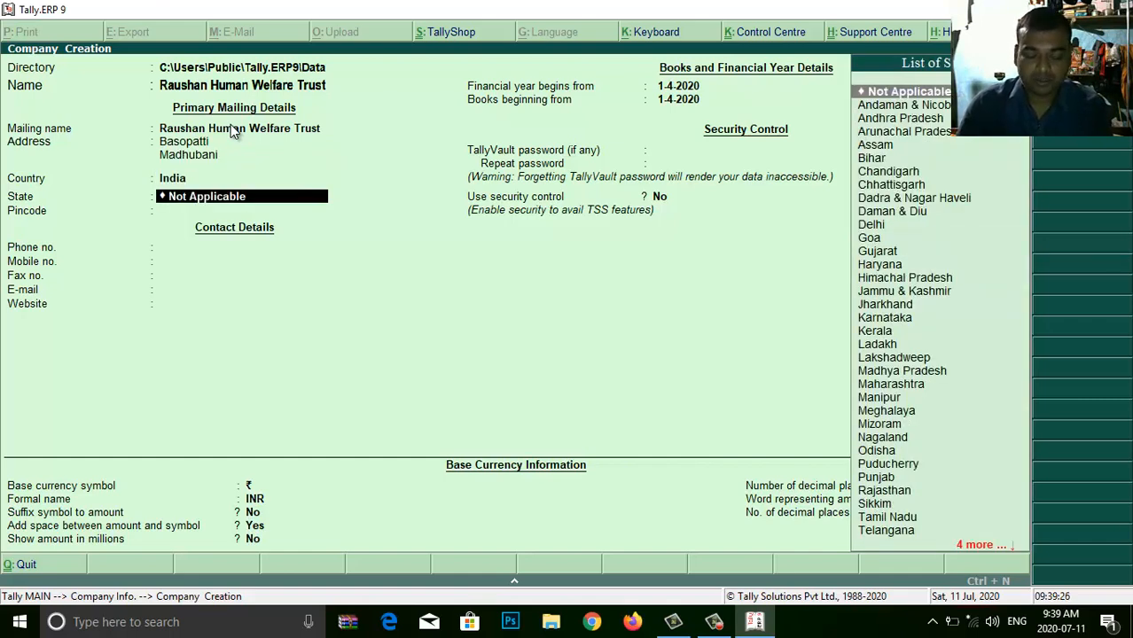
# - Set the country to India and the state to Bihar
pyautogui.write('bi')
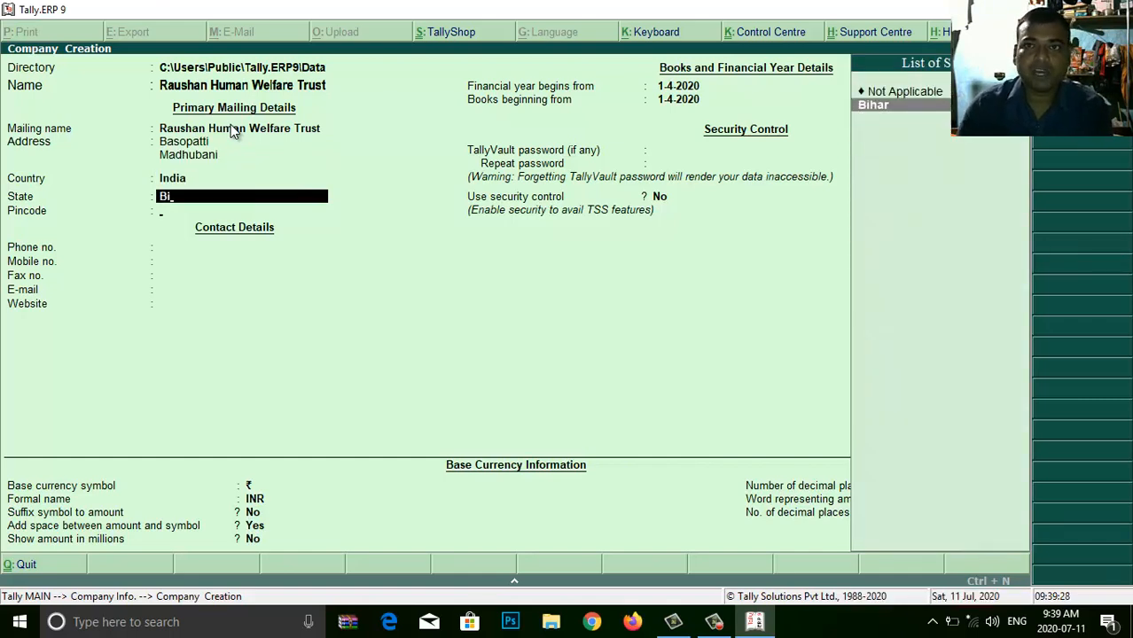
pyautogui.press('Return')
pyautogui.press('BackSpace')
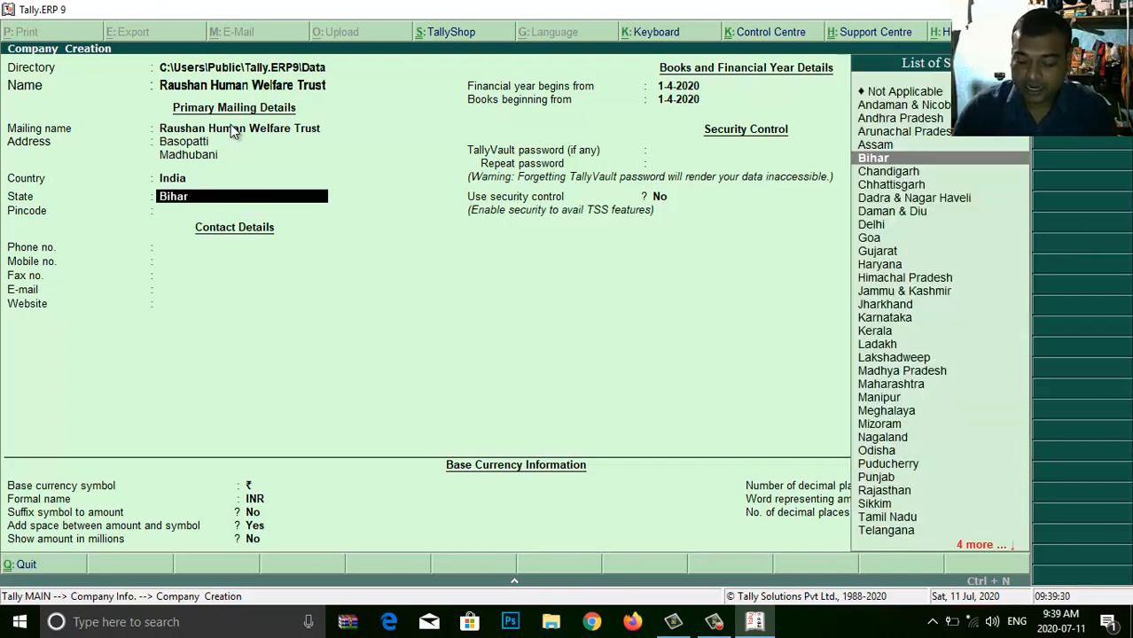
pyautogui.press('BackSpace')
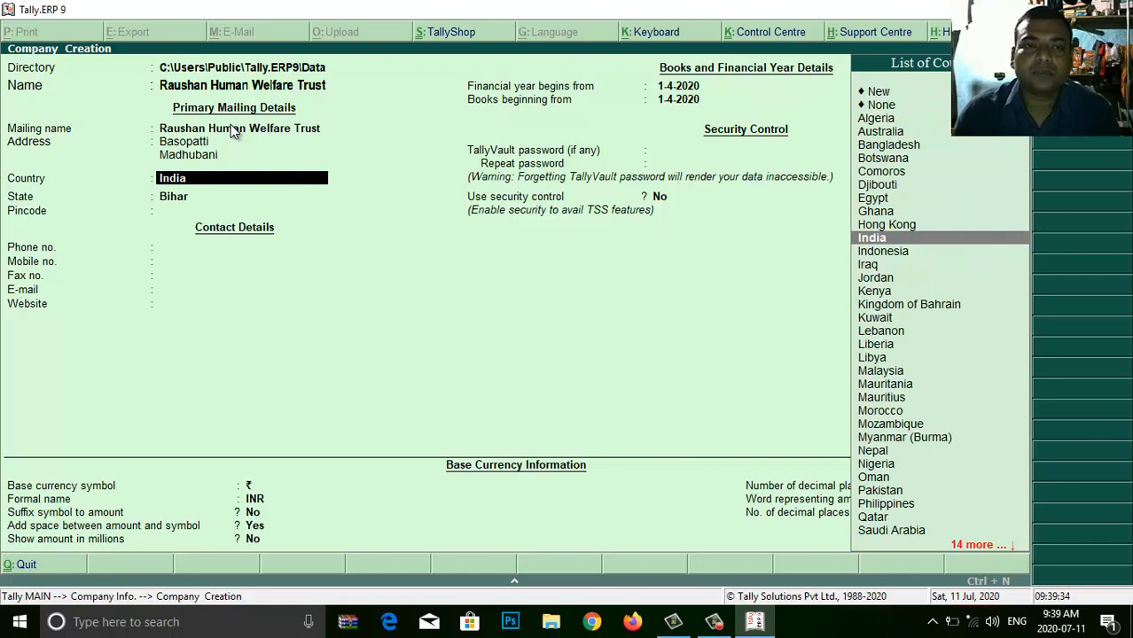
pyautogui.press('Return')
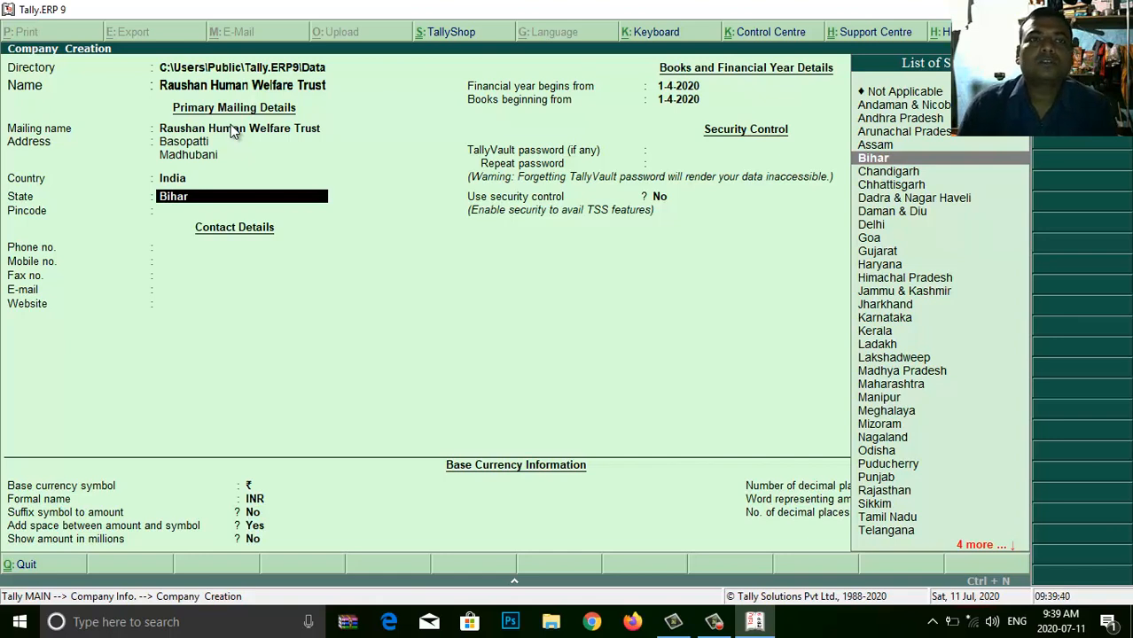
pyautogui.press('Return')
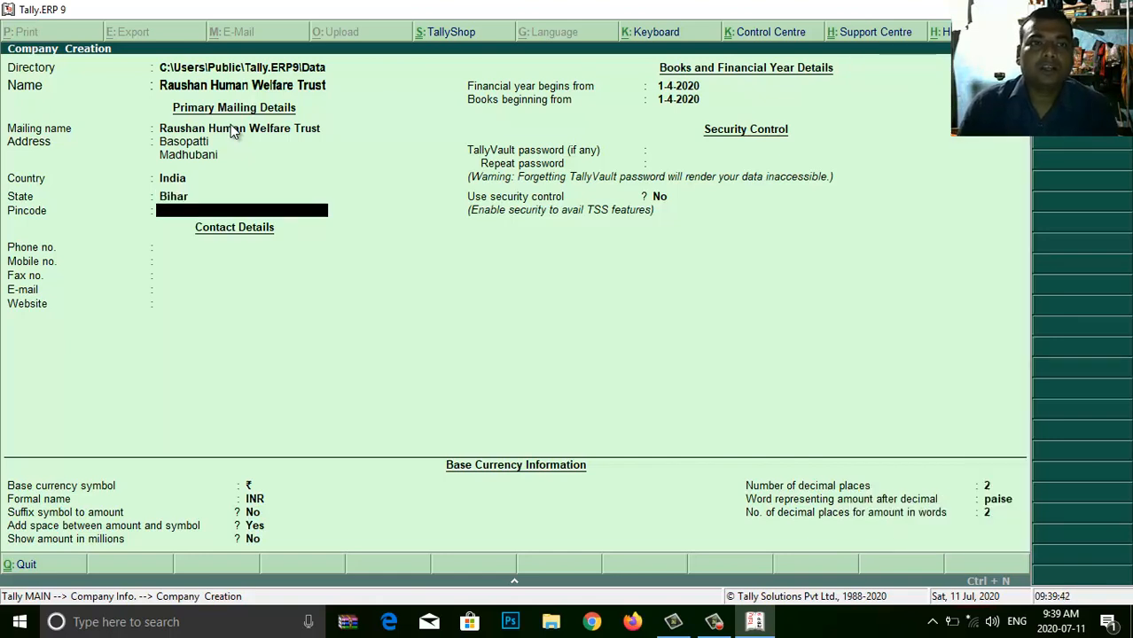
# - Enter the pincode and the trust's mobile number, leaving the phone field blank
pyautogui.write('847225')
pyautogui.press('Return')
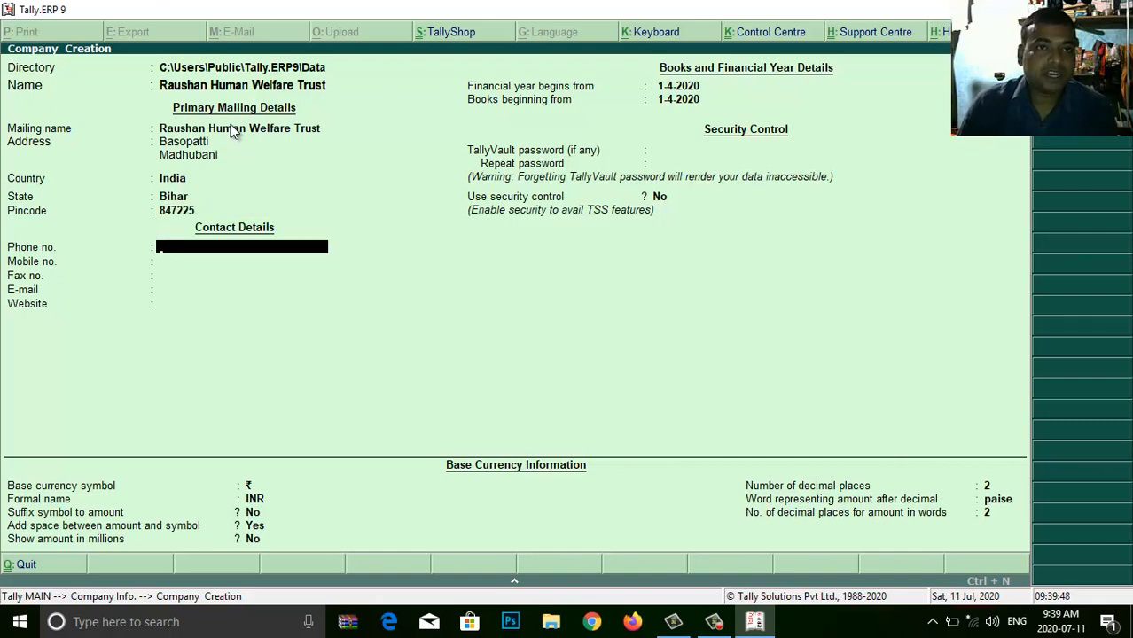
pyautogui.press('Return')
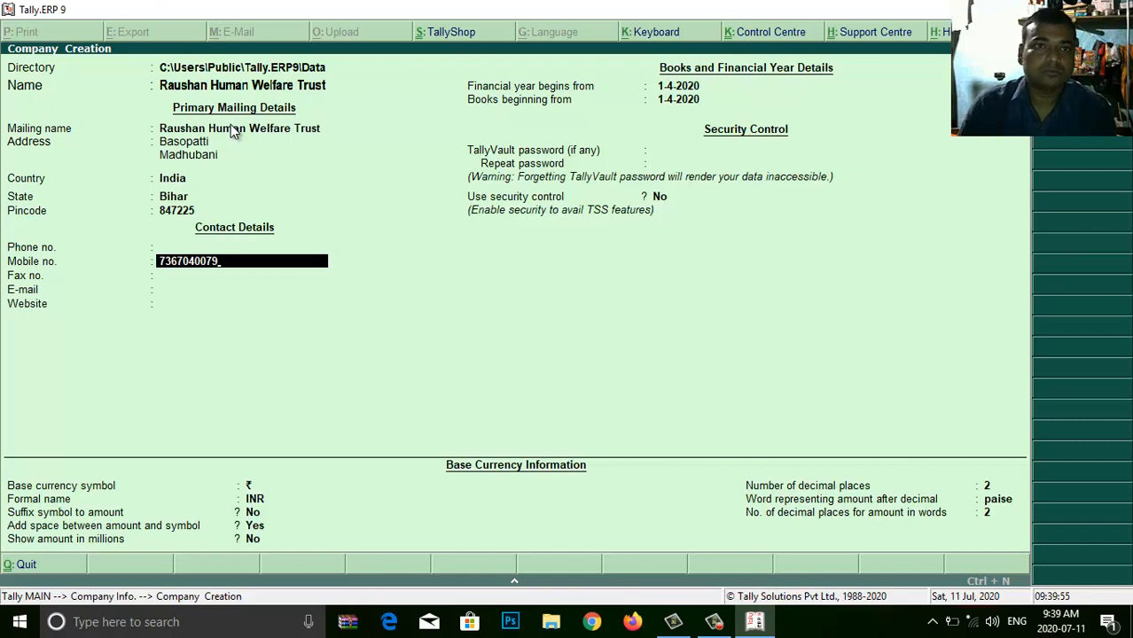
pyautogui.press('Return')
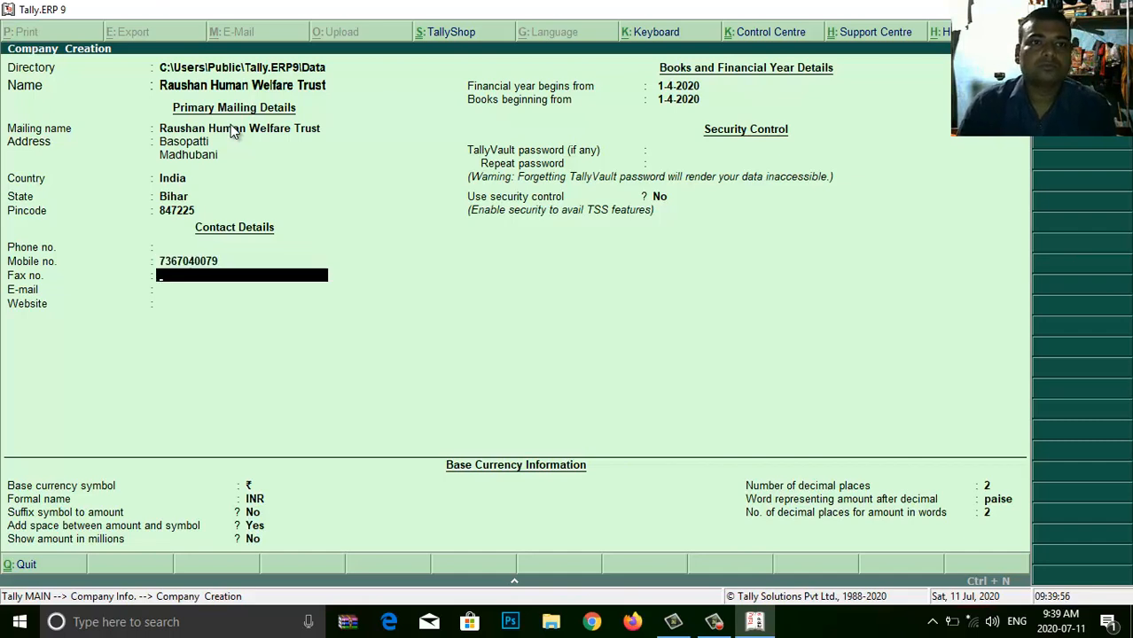
# - Leave fax blank, then enter the contact e-mail and website ritmeducation.org.in
pyautogui.press('Return')
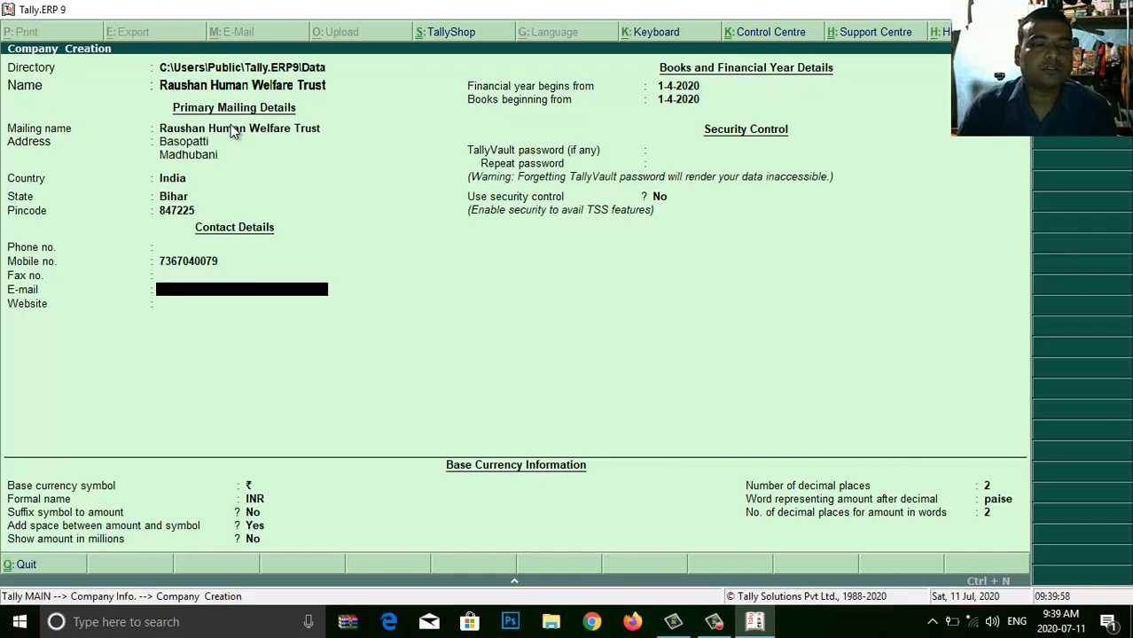
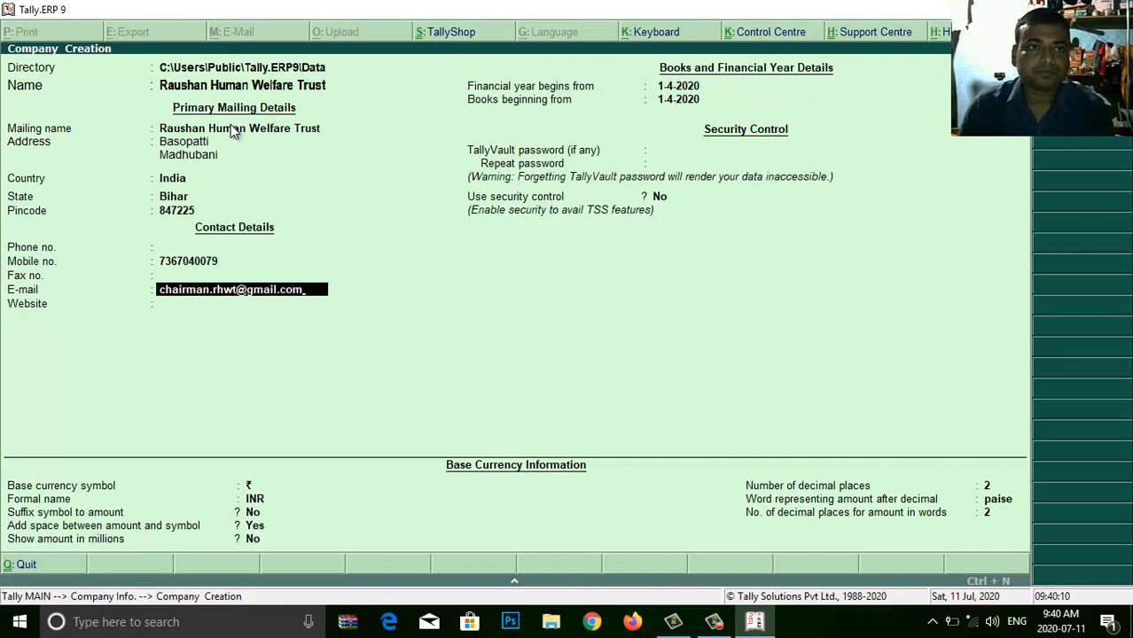
pyautogui.press('Return')
pyautogui.write('rith')
pyautogui.press('BackSpace')
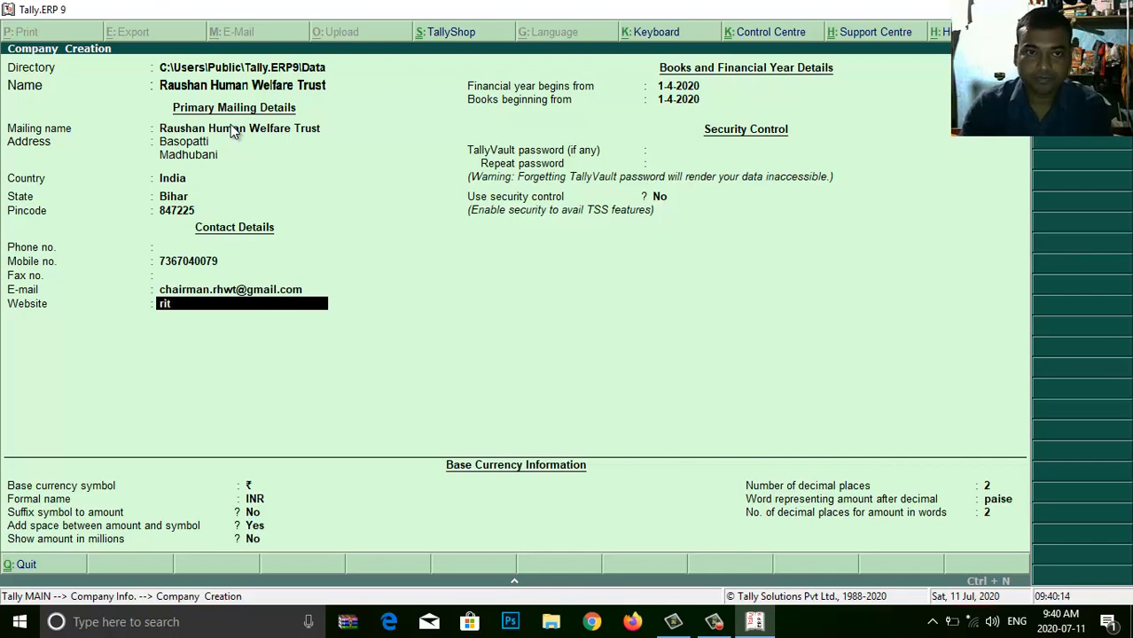
pyautogui.write('medu')
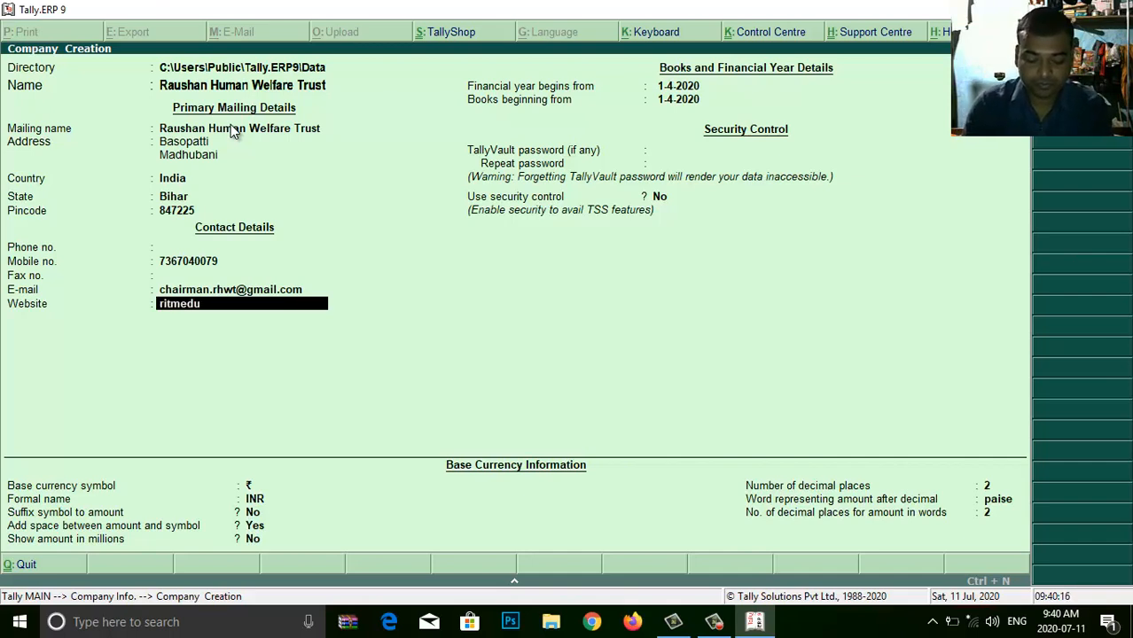
pyautogui.write('cation')
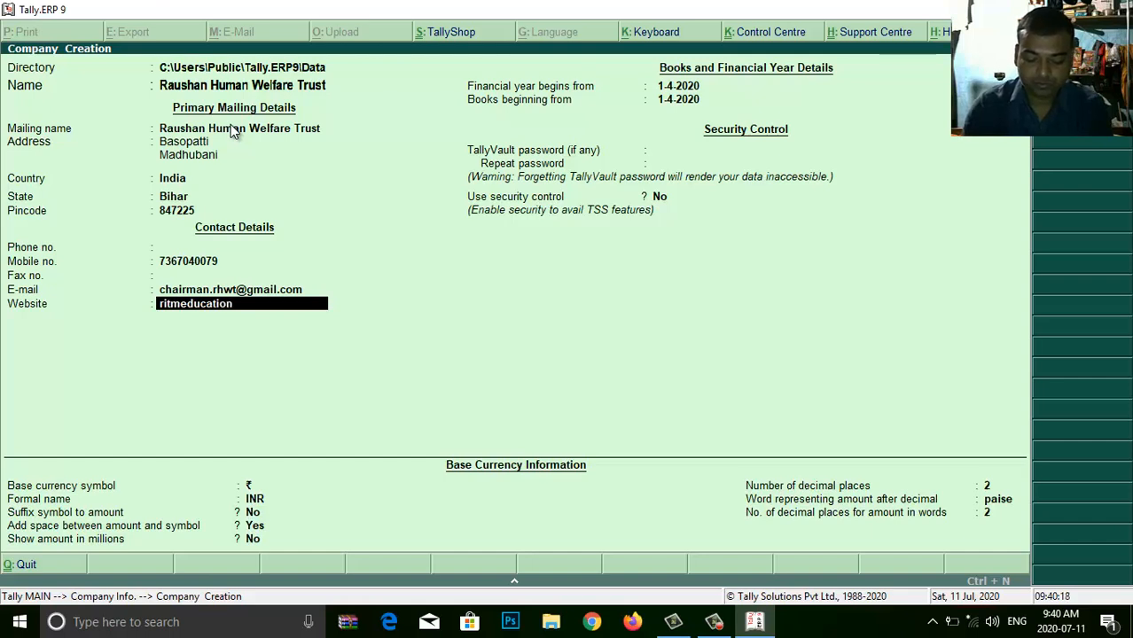
pyautogui.write('.org.in')
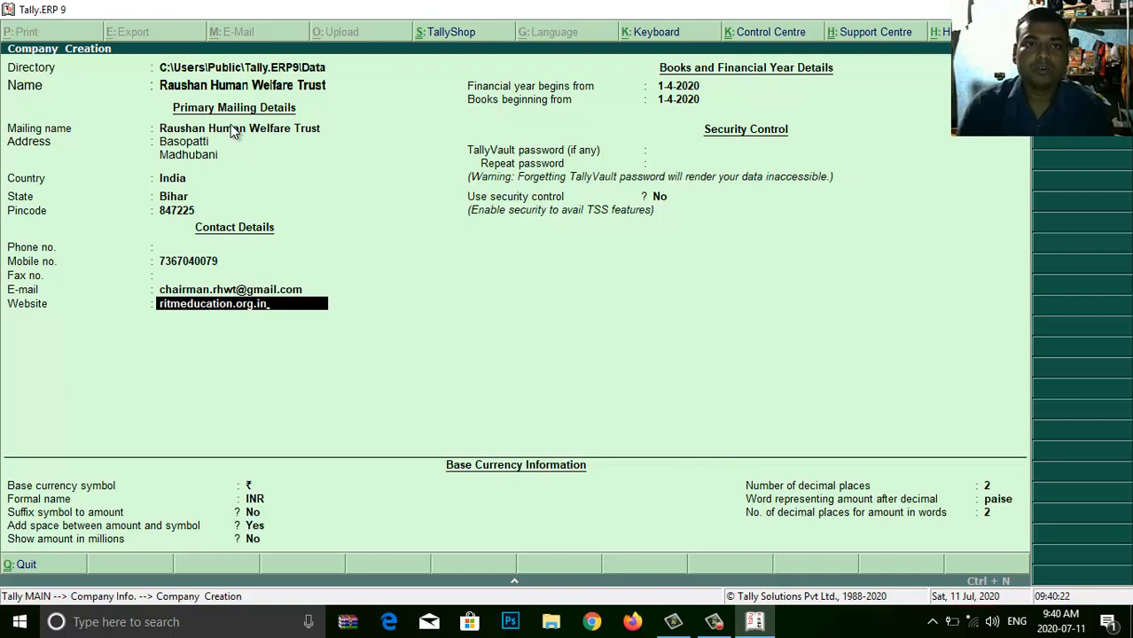
pyautogui.press('Return')
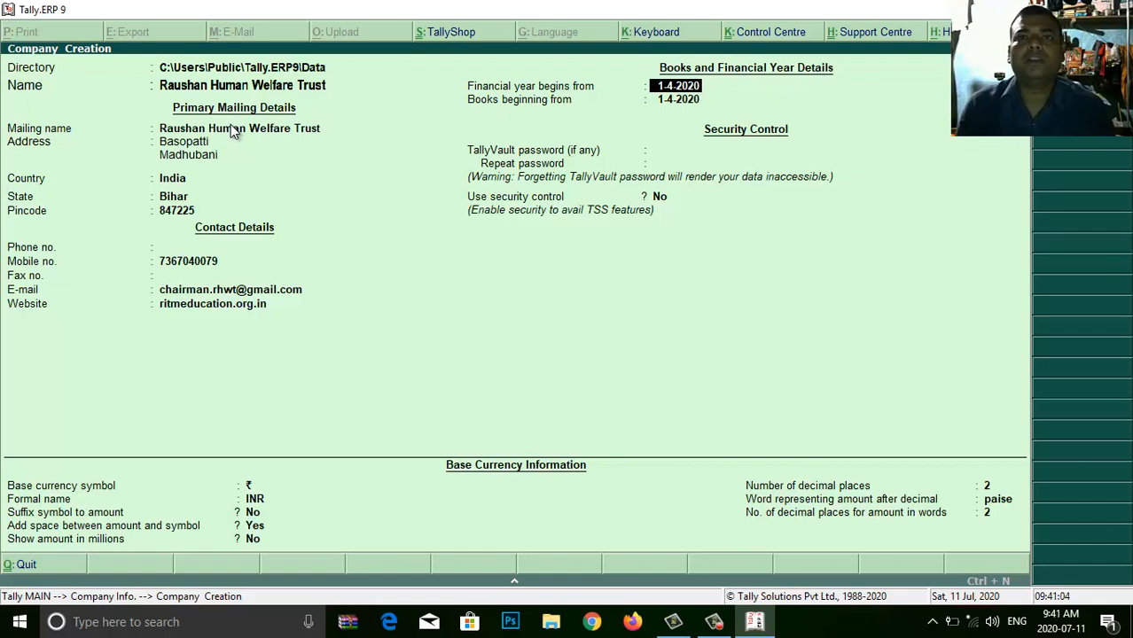
# - Keep the financial year beginning at 1-4-2020
pyautogui.press('Return')
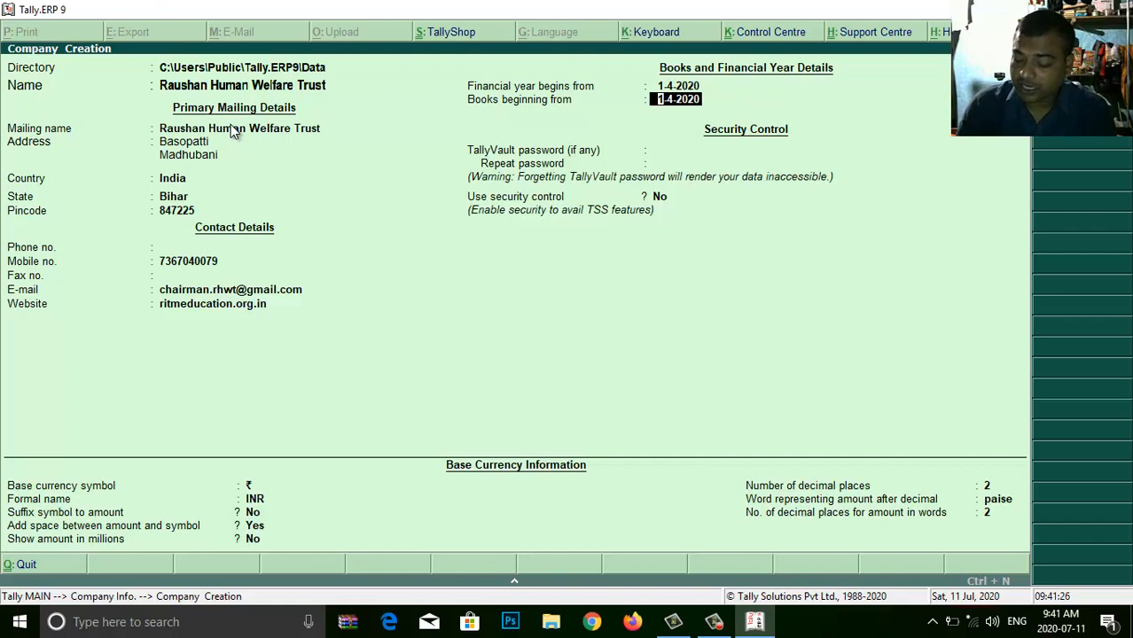
# - Set Books beginning from to 1-4-2020, discarding the mistyped 11-7-2020
pyautogui.write('11-')
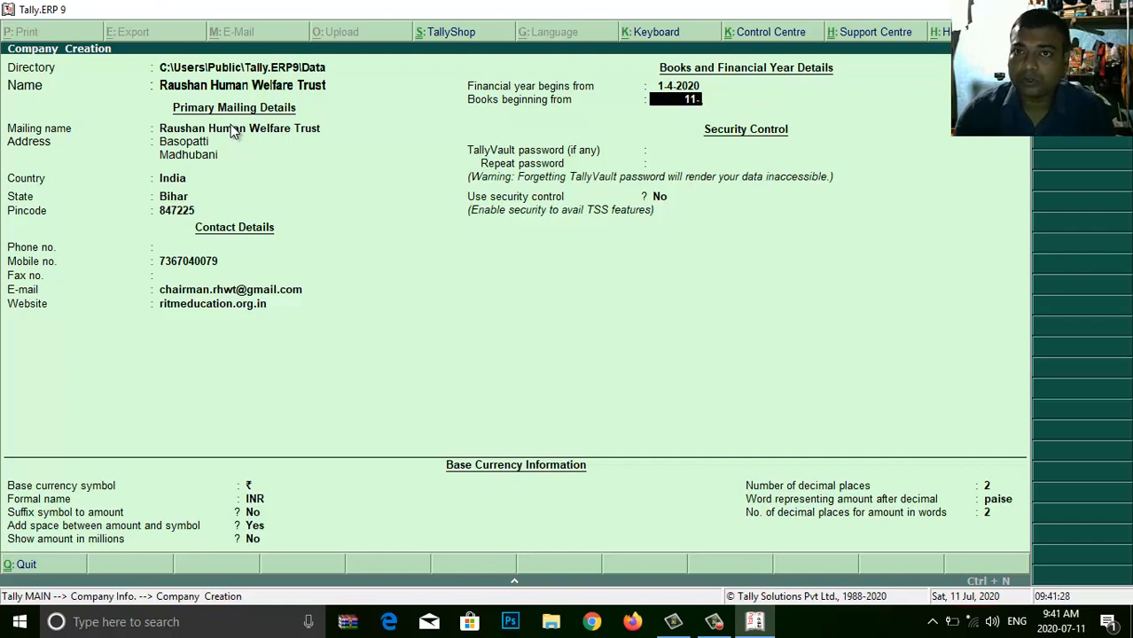
pyautogui.write('7-2020')
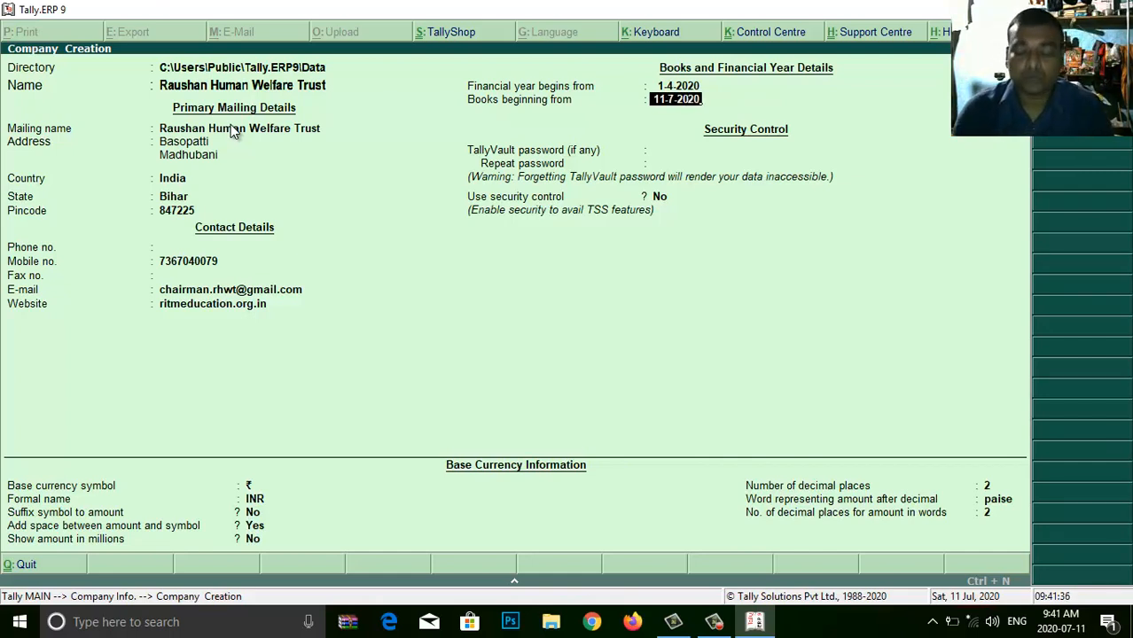
pyautogui.press('BackSpace')
pyautogui.press('BackSpace')
pyautogui.press('BackSpace')
pyautogui.press('BackSpace')
pyautogui.press('BackSpace')
pyautogui.press('BackSpace')
pyautogui.press('BackSpace')
pyautogui.press('BackSpace')
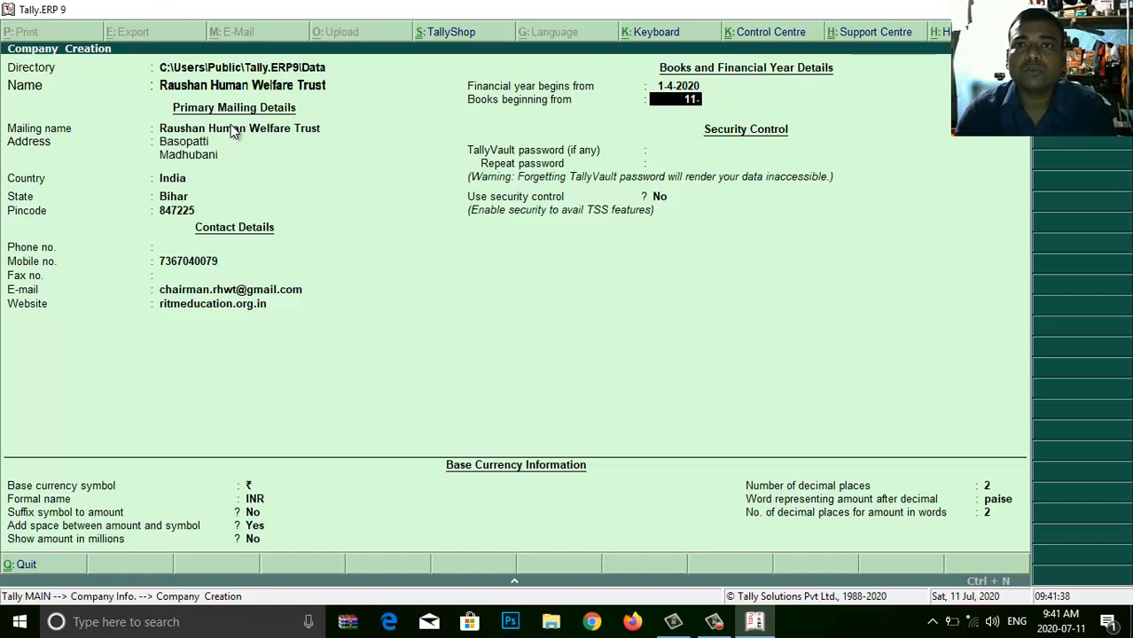
pyautogui.press('BackSpace')
pyautogui.press('Return')
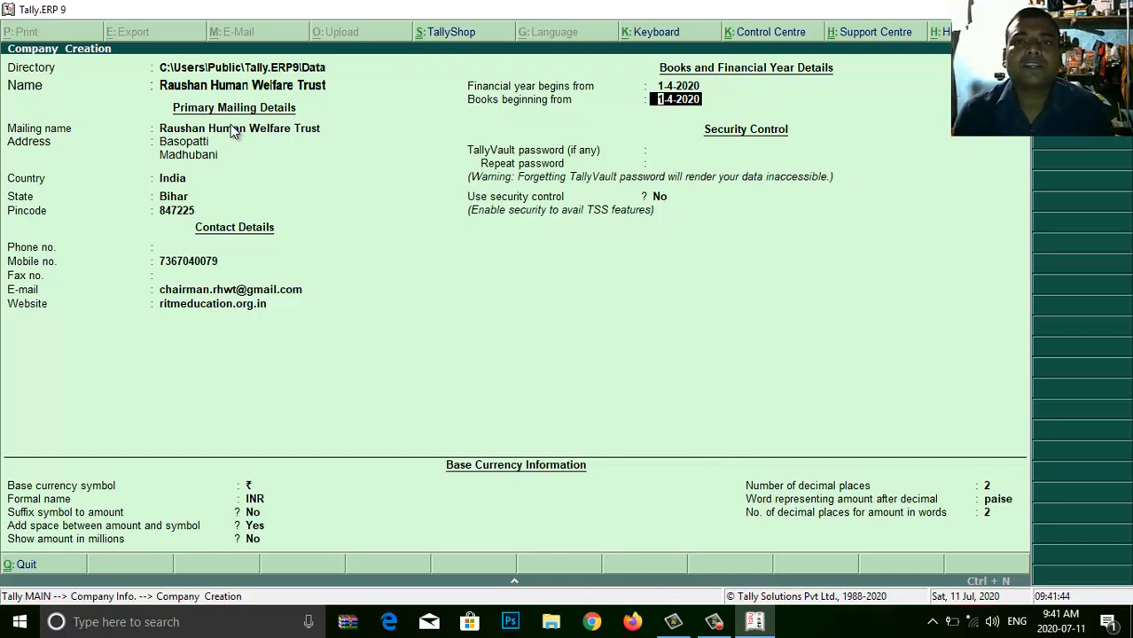
pyautogui.press('Return')
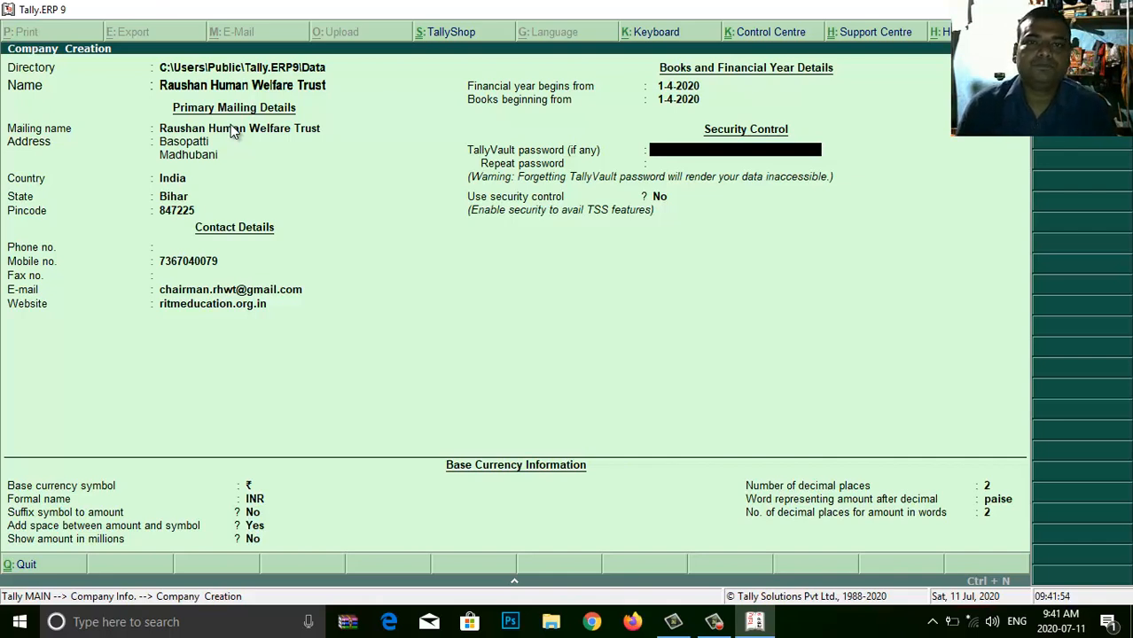
# - Leave the TallyVault password blank, security control off, and keep the INR ₹ currency defaults
pyautogui.press('Return')
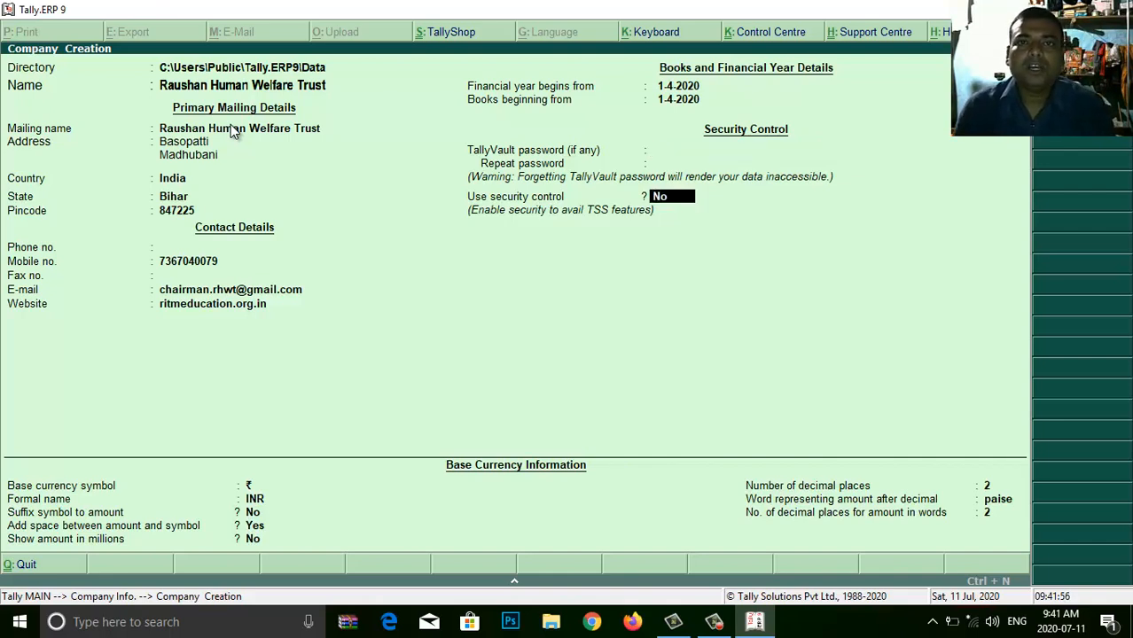
pyautogui.press('Up')
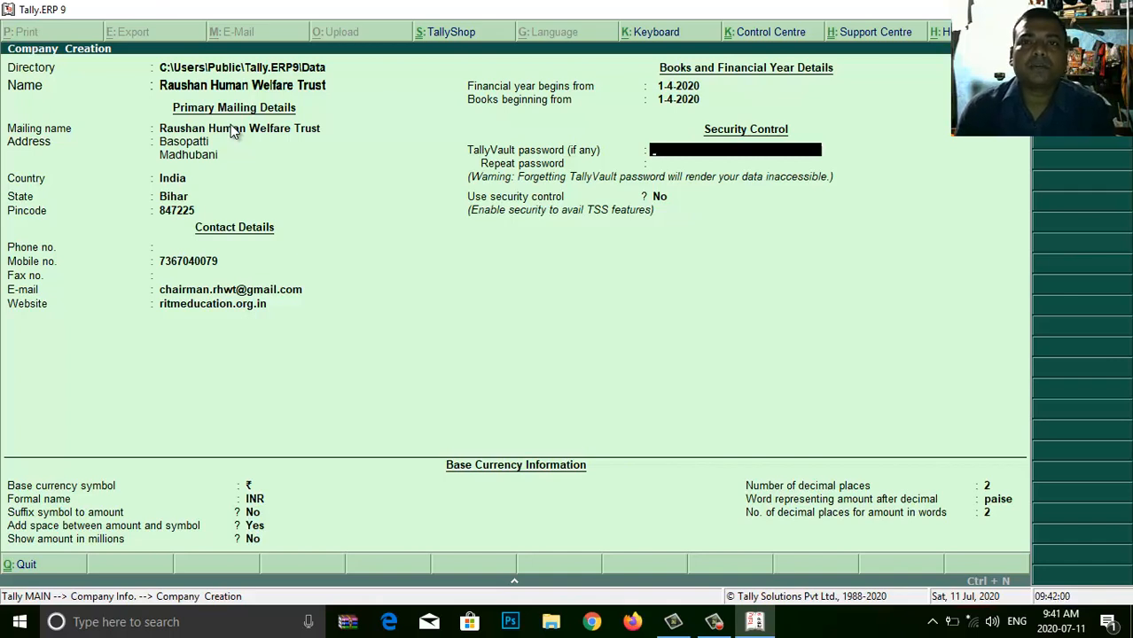
pyautogui.press('Return')
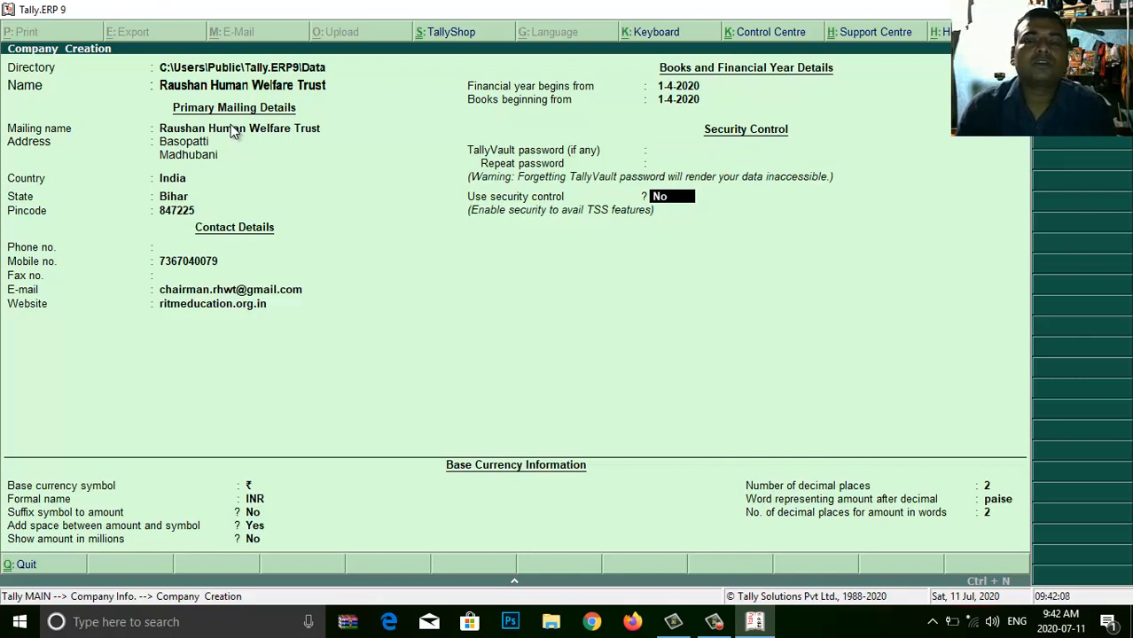
pyautogui.press('Return')
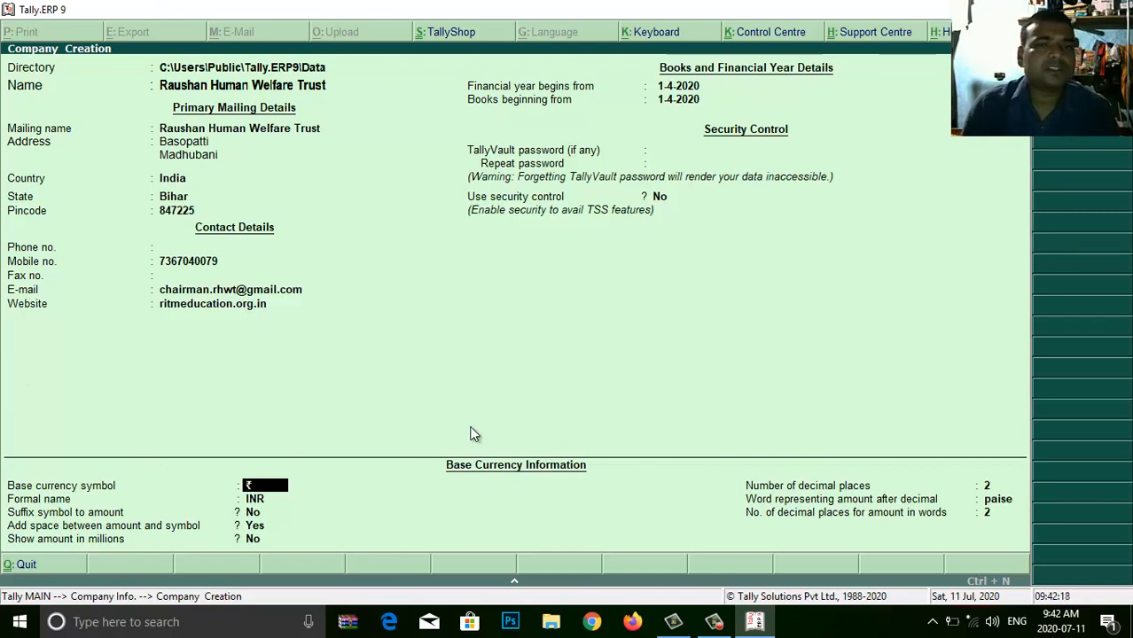
pyautogui.press('Return')
pyautogui.press('Return')
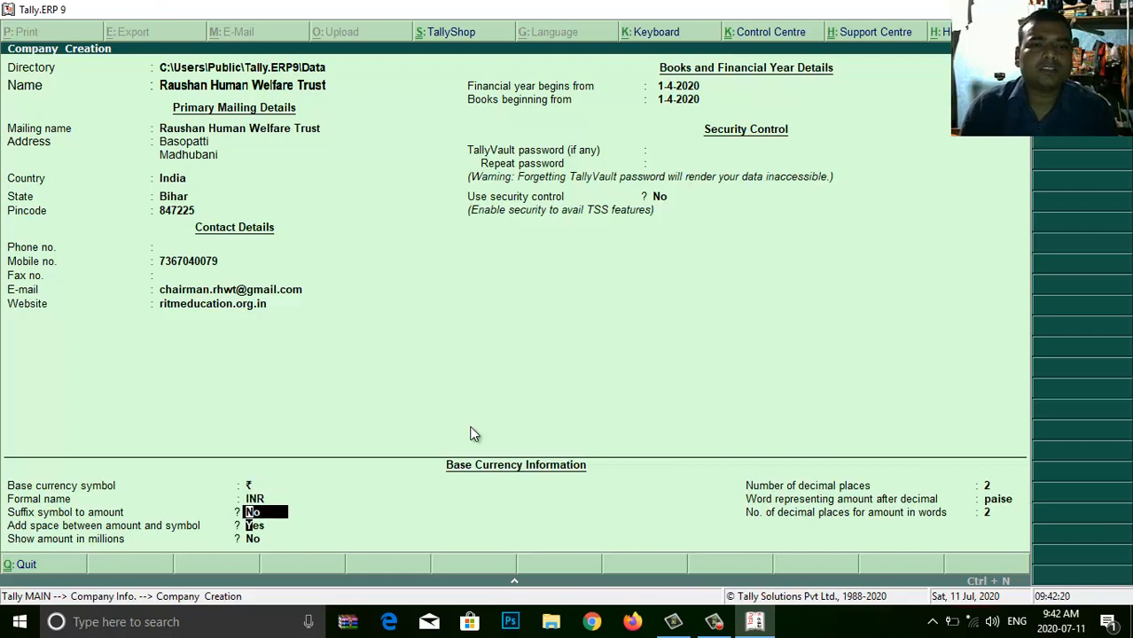
pyautogui.press('Return')
pyautogui.press('Return')
pyautogui.press('Return')
pyautogui.press('Return')
pyautogui.press('Return')
pyautogui.press('Return')
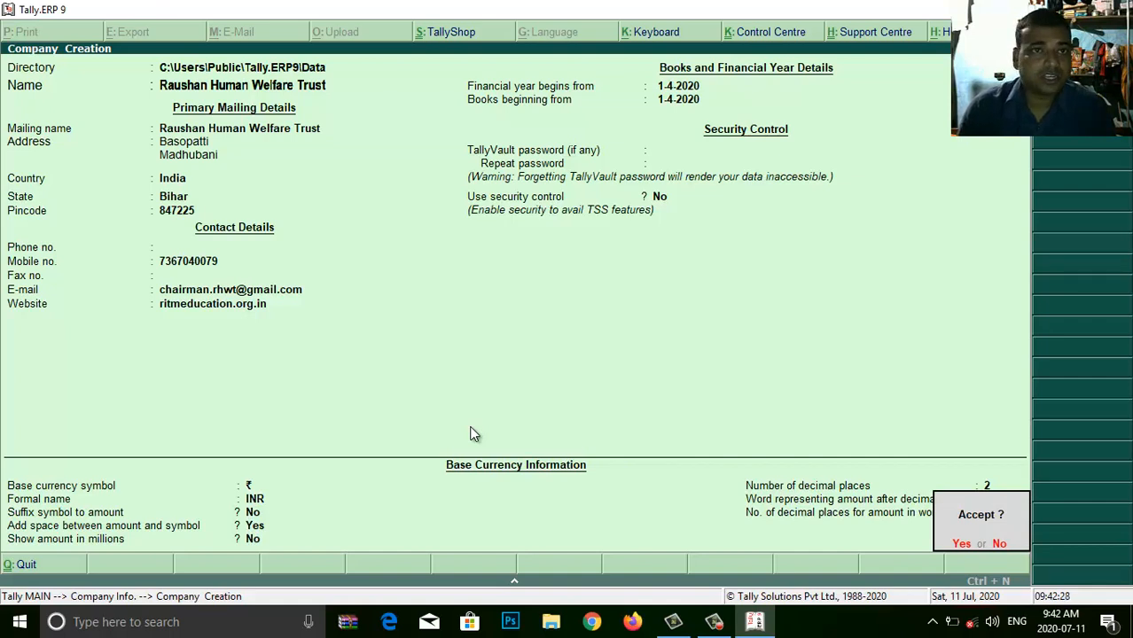
# - Accept and save the company, then bring up company options with Alt+F3 at Gateway
pyautogui.press('Return')
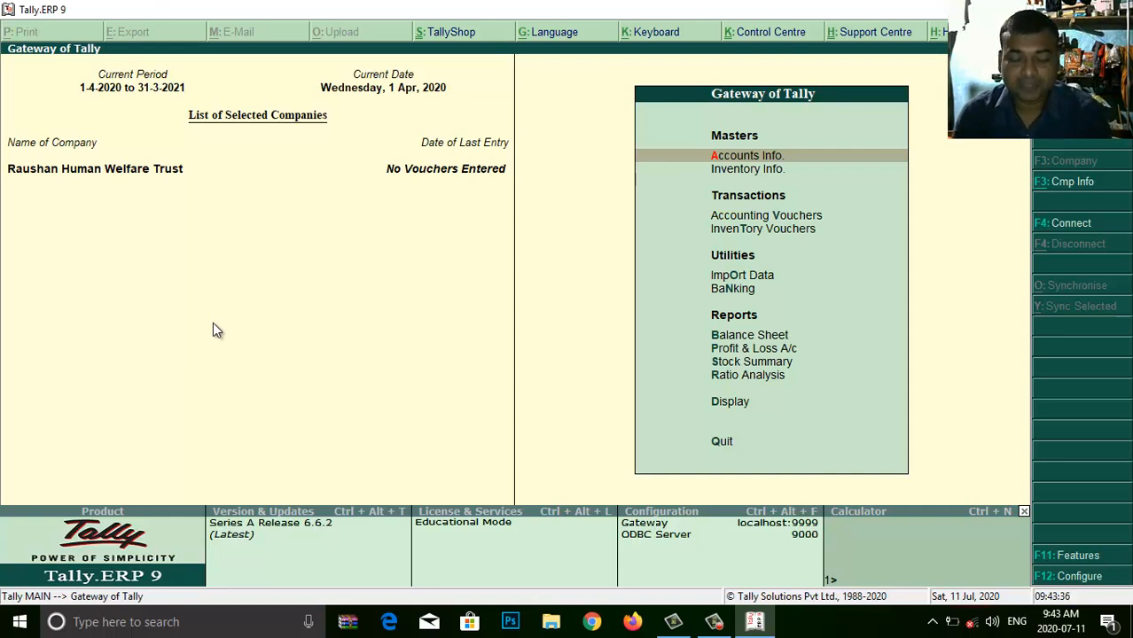
pyautogui.hotkey('alt', 'F3')
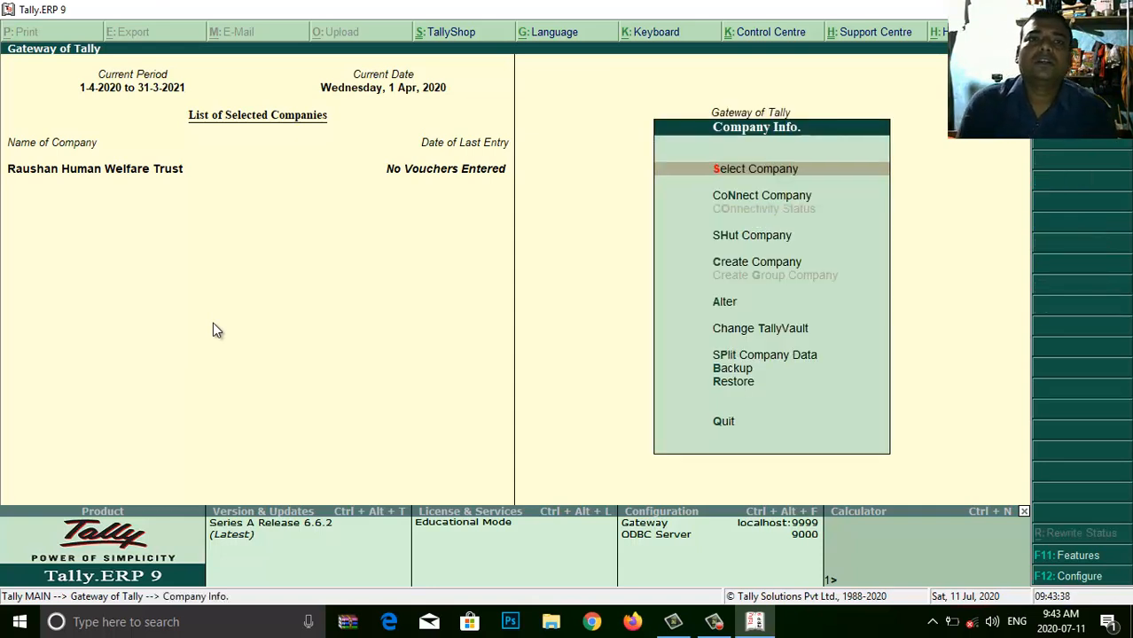
# - Return to Gateway and enter notepad in the Windows Run box after a failed 'no'
pyautogui.press('Escape')
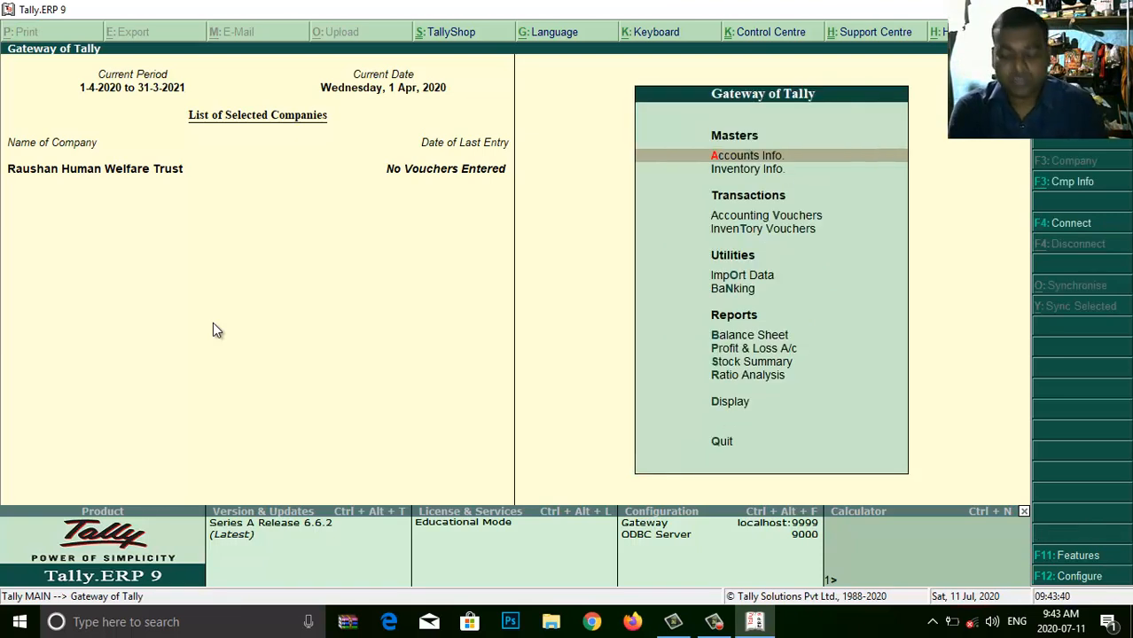
pyautogui.press('super+r')
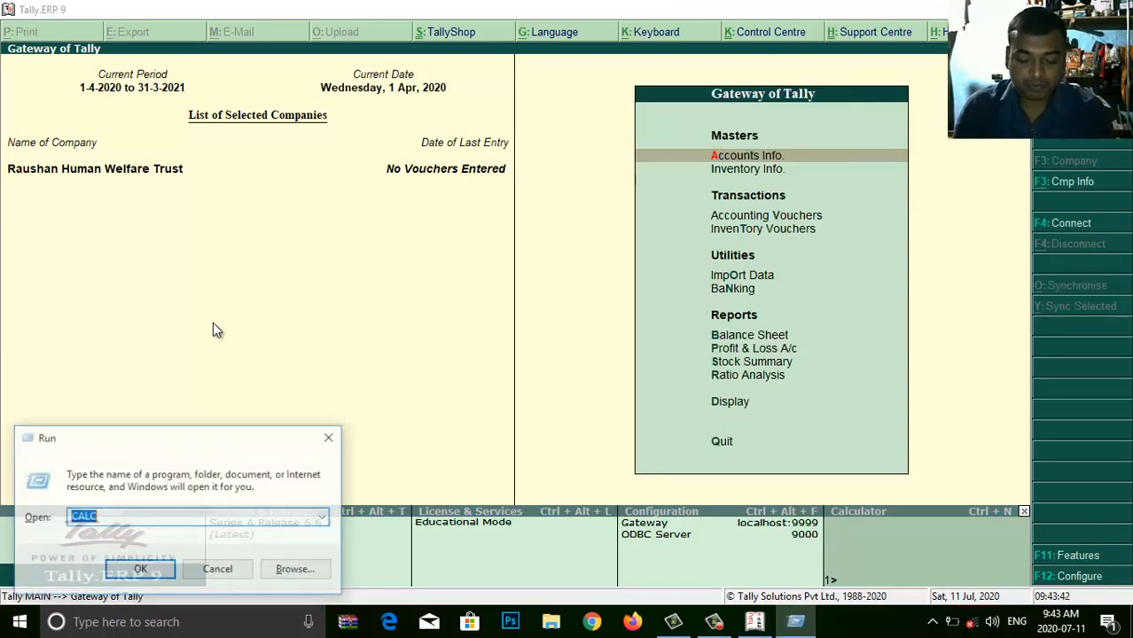
pyautogui.write('no')
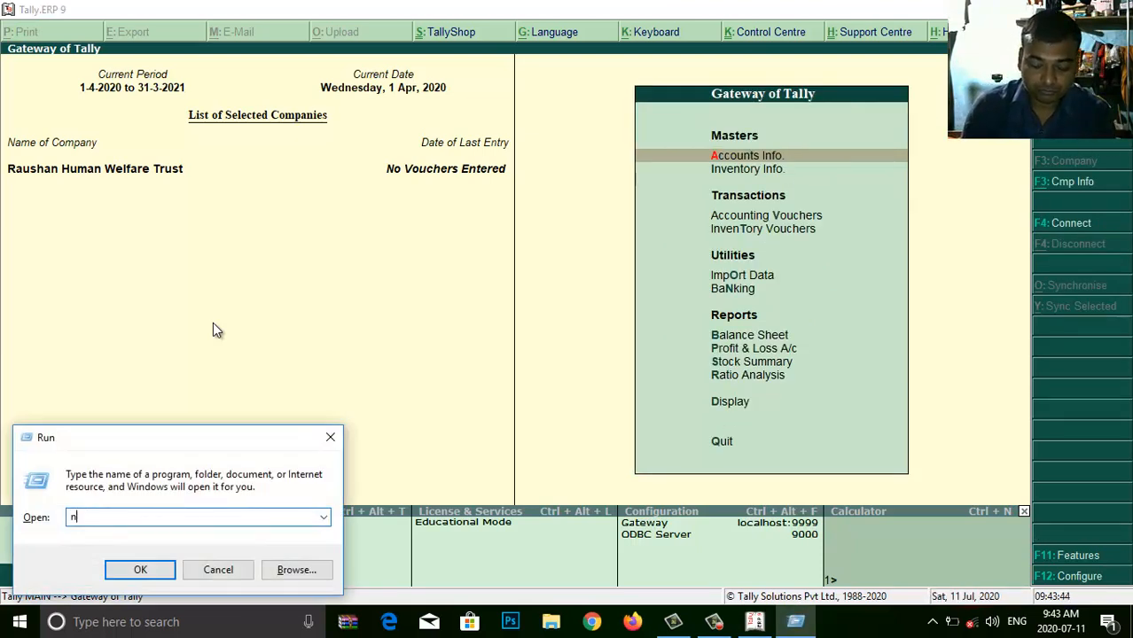
pyautogui.press('Return')
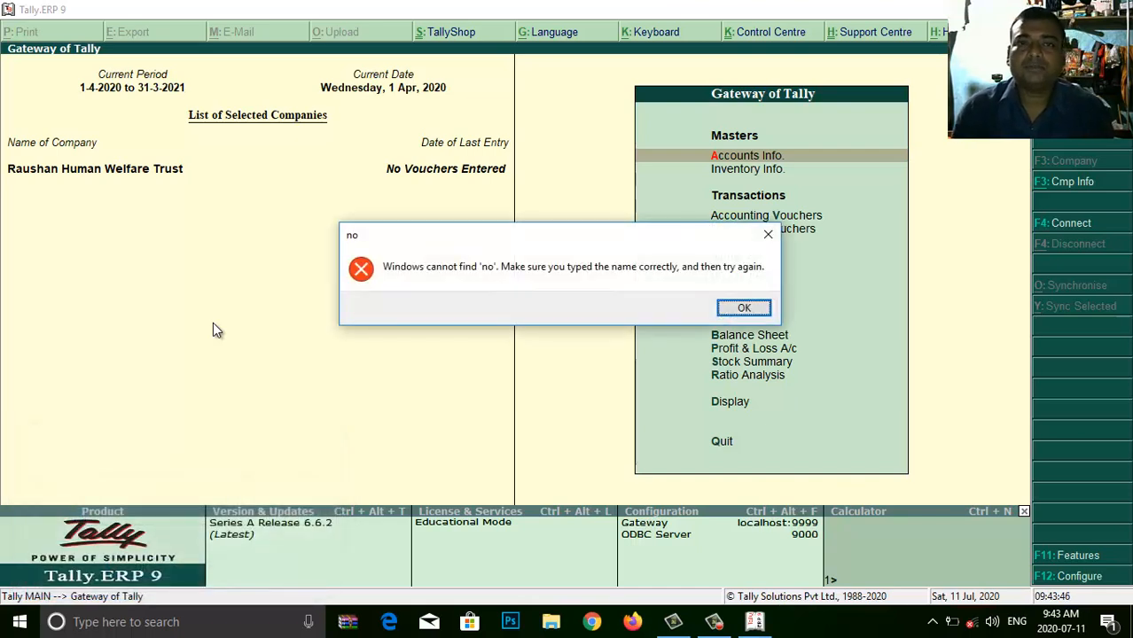
pyautogui.press('Return')
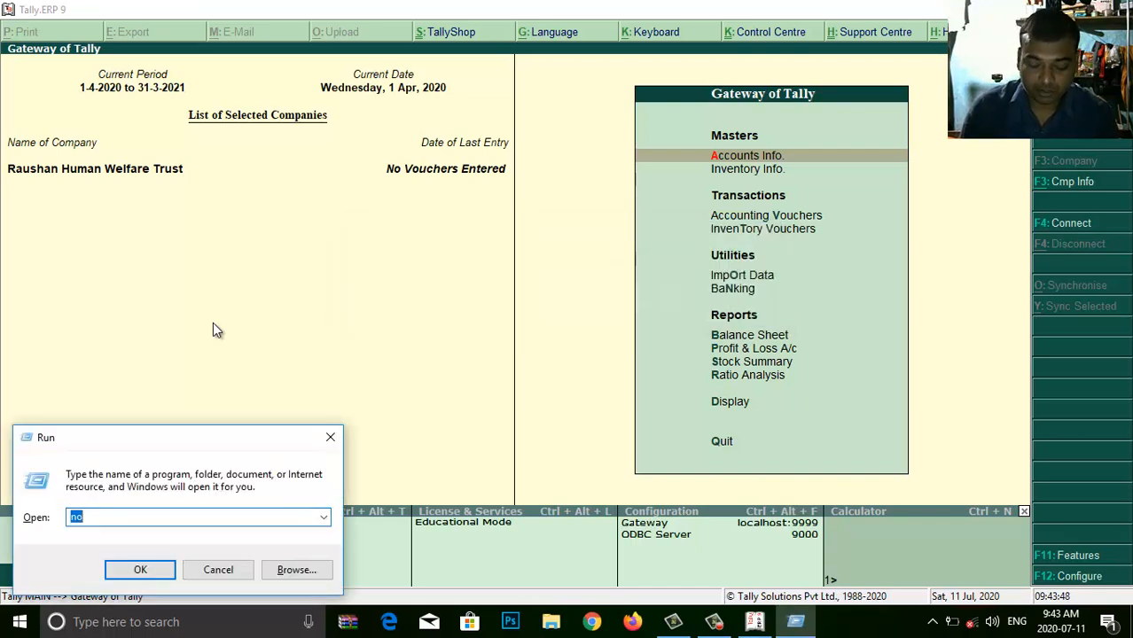
pyautogui.write('notepad')
# - Open Notepad and type tab-indented items 1–3: 'how to create company', 'how to shut company', 'how to open company'
pyautogui.press('Return')
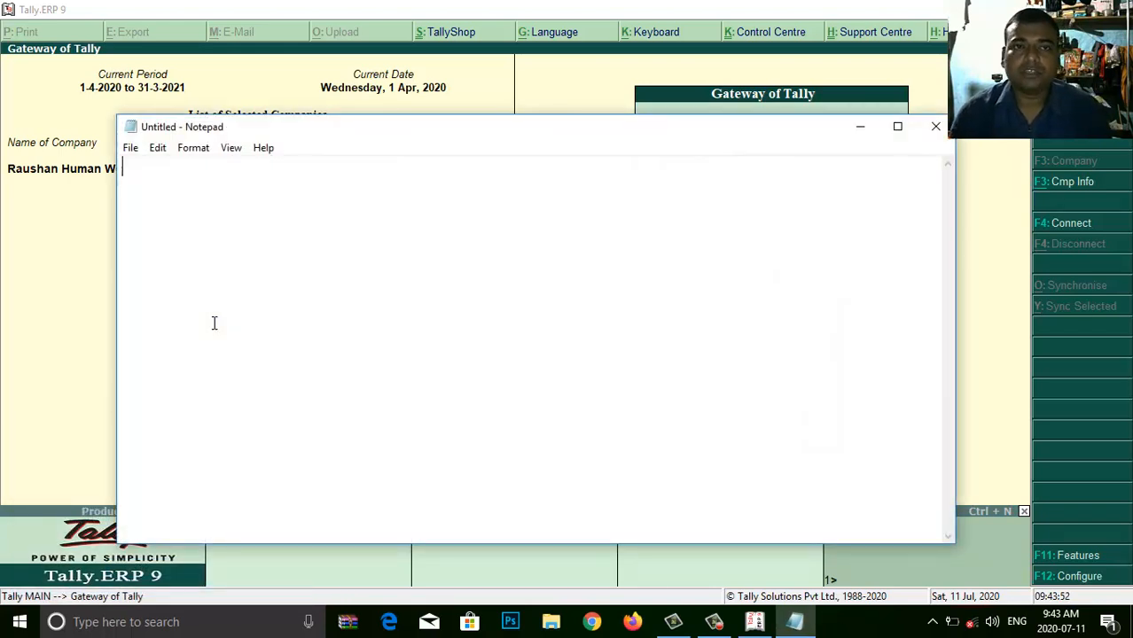
pyautogui.write('1')
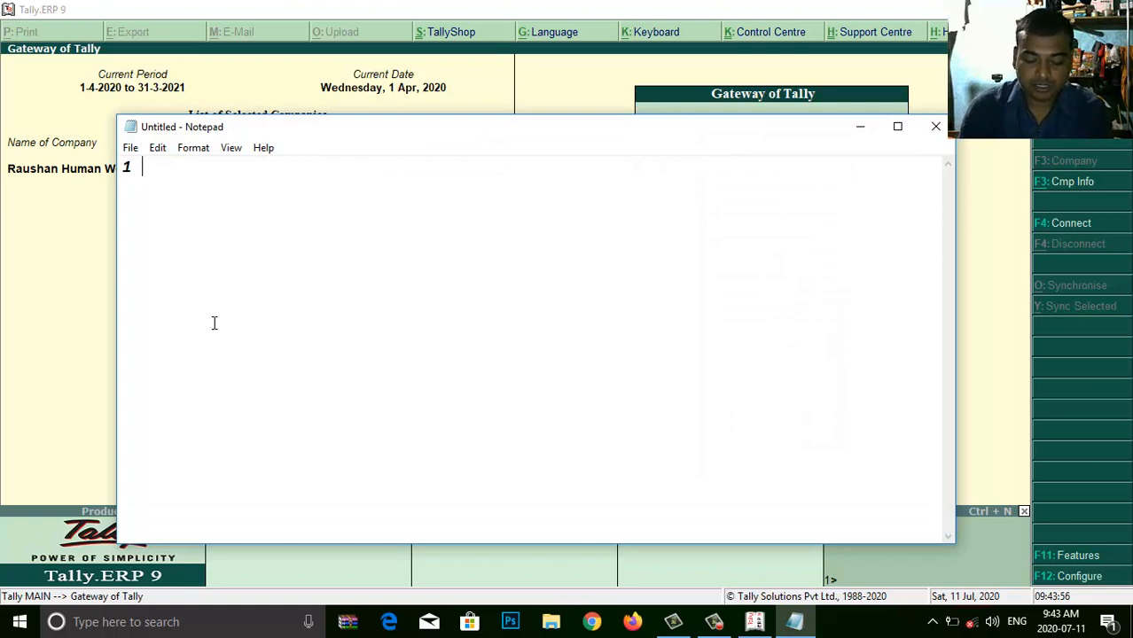
pyautogui.write(' how to create compa')
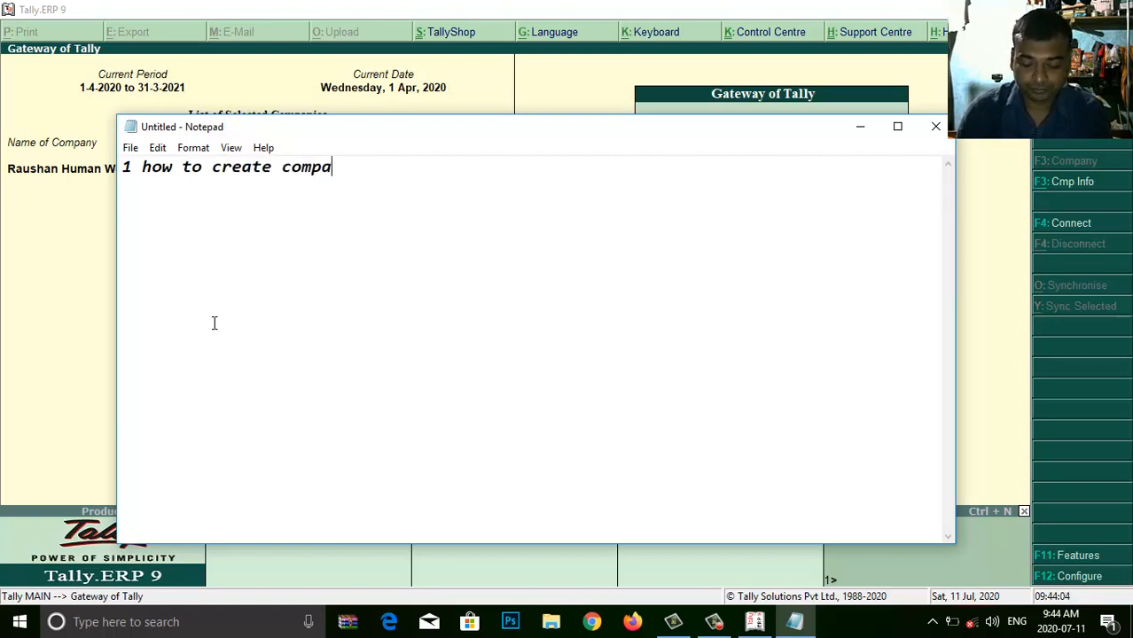
pyautogui.write('ny ')
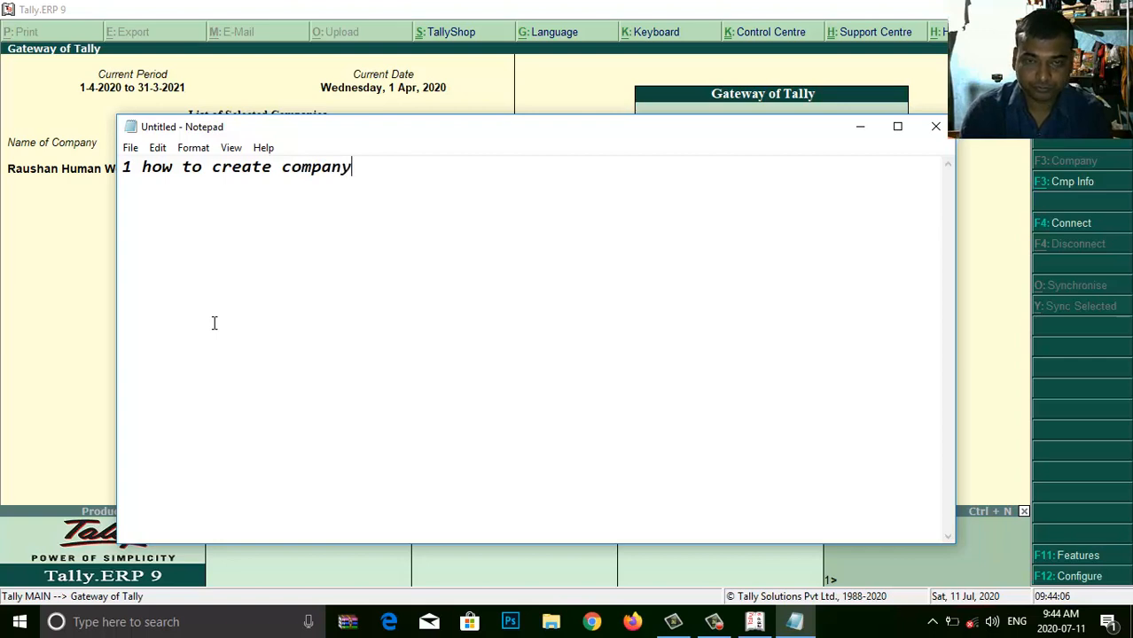
pyautogui.write('2.')
pyautogui.press('Tab')
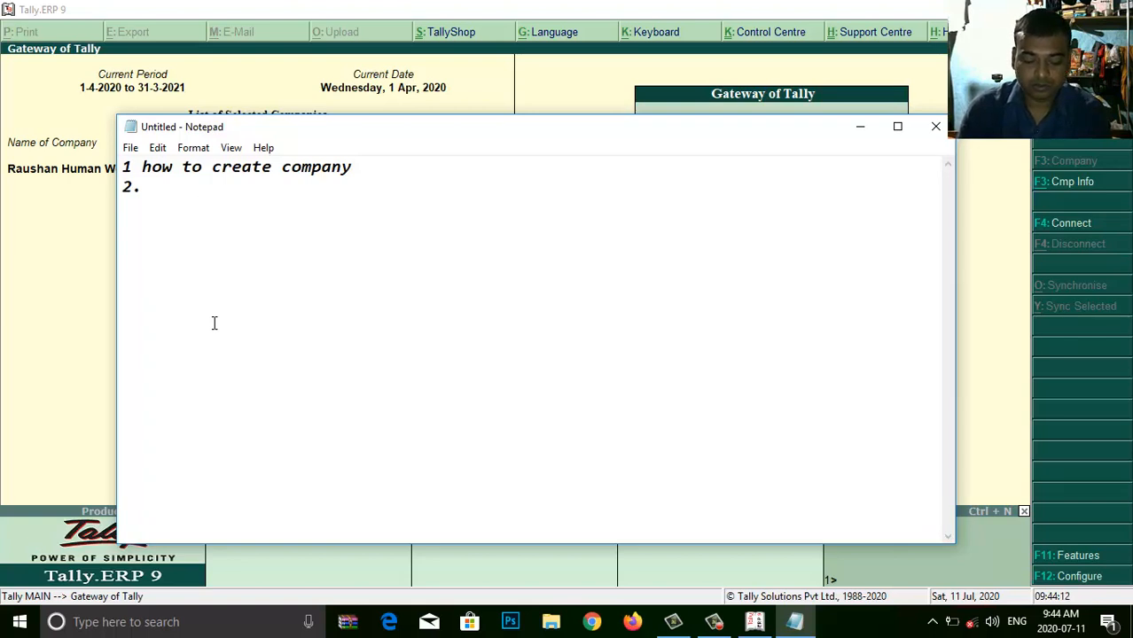
pyautogui.write('how ')
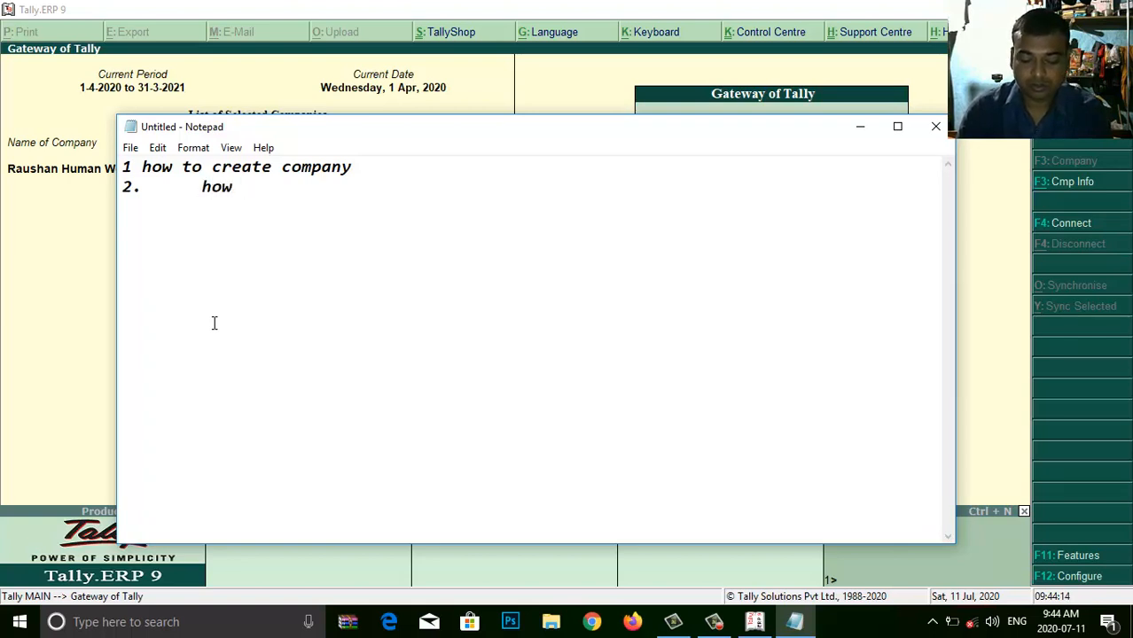
pyautogui.write('to shu')
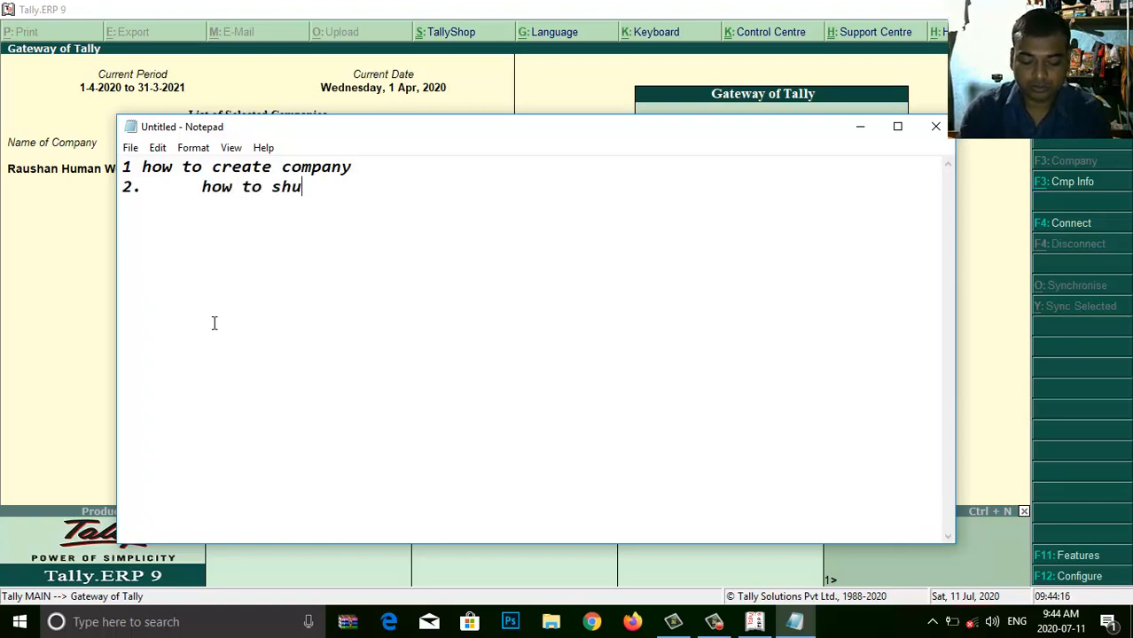
pyautogui.write('t com')
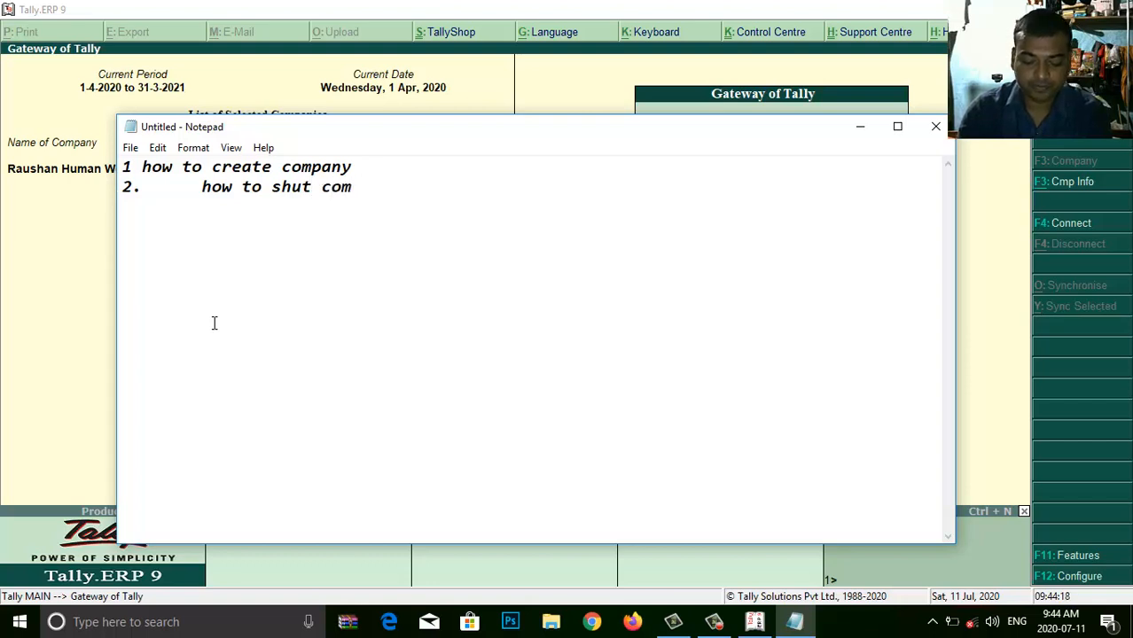
pyautogui.write('pany')
pyautogui.press('Return')
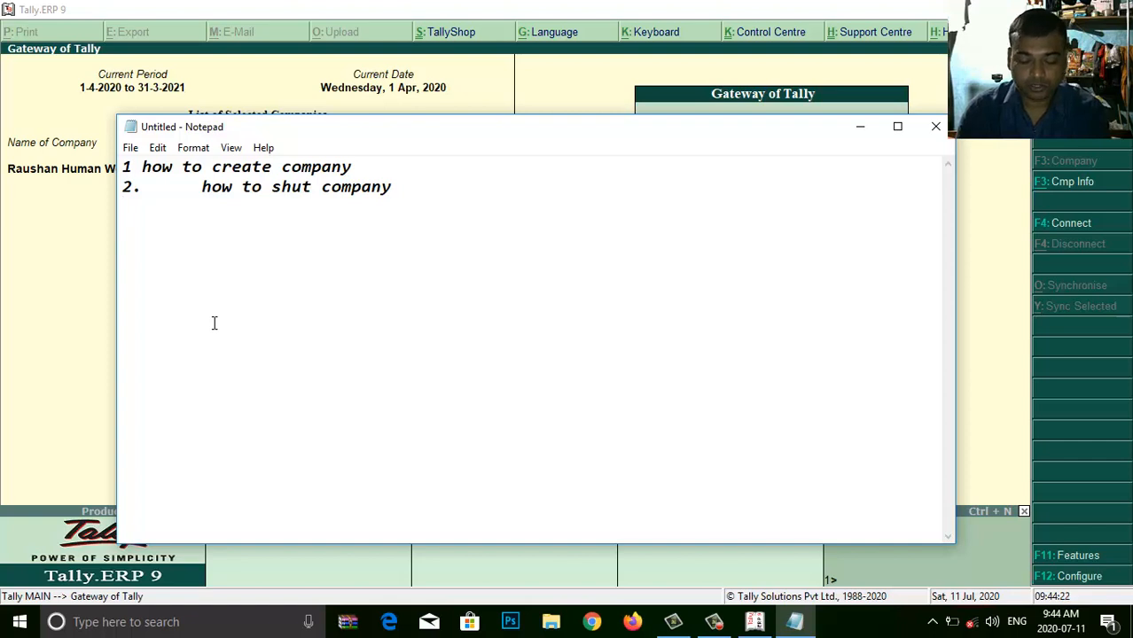
pyautogui.write('3.')
pyautogui.press('Tab')
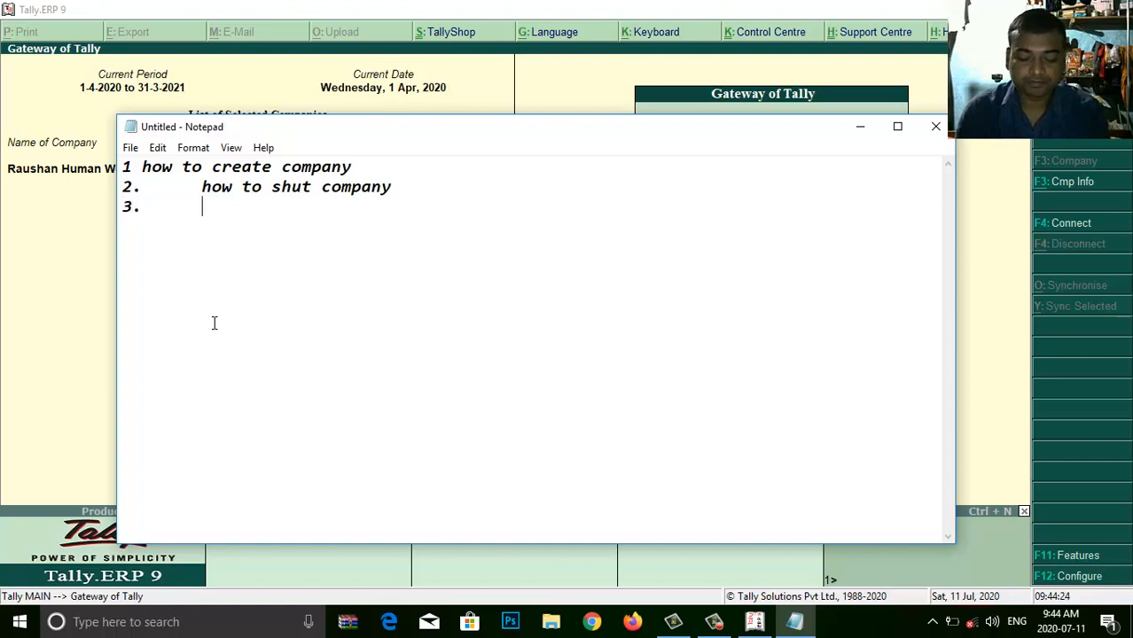
pyautogui.write('ho')
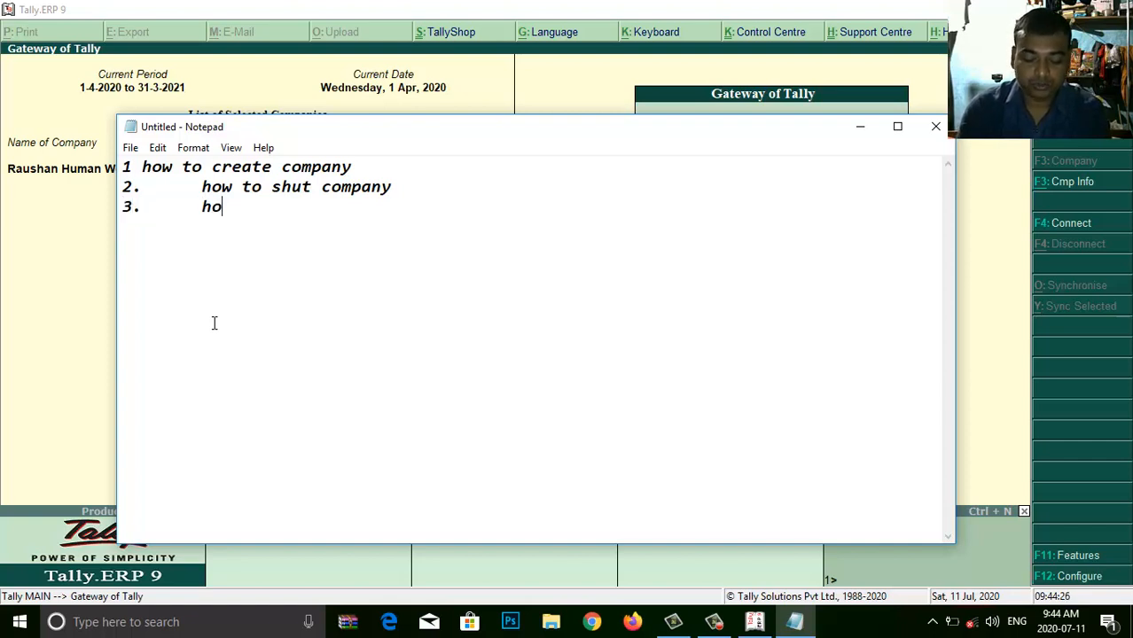
pyautogui.write('w to ')
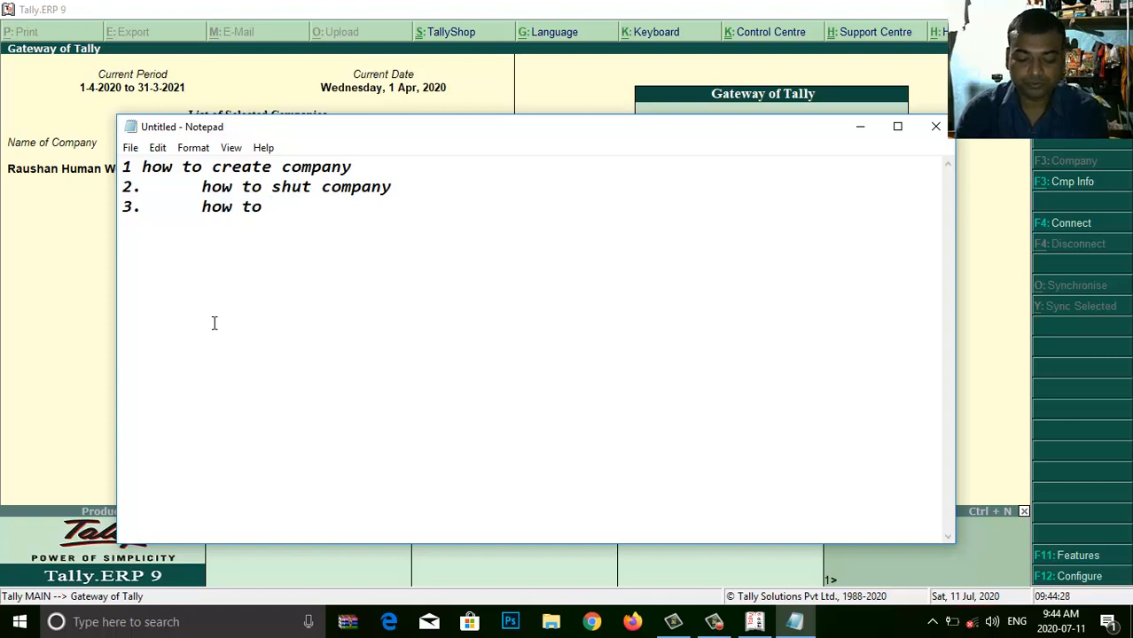
pyautogui.write('ope')
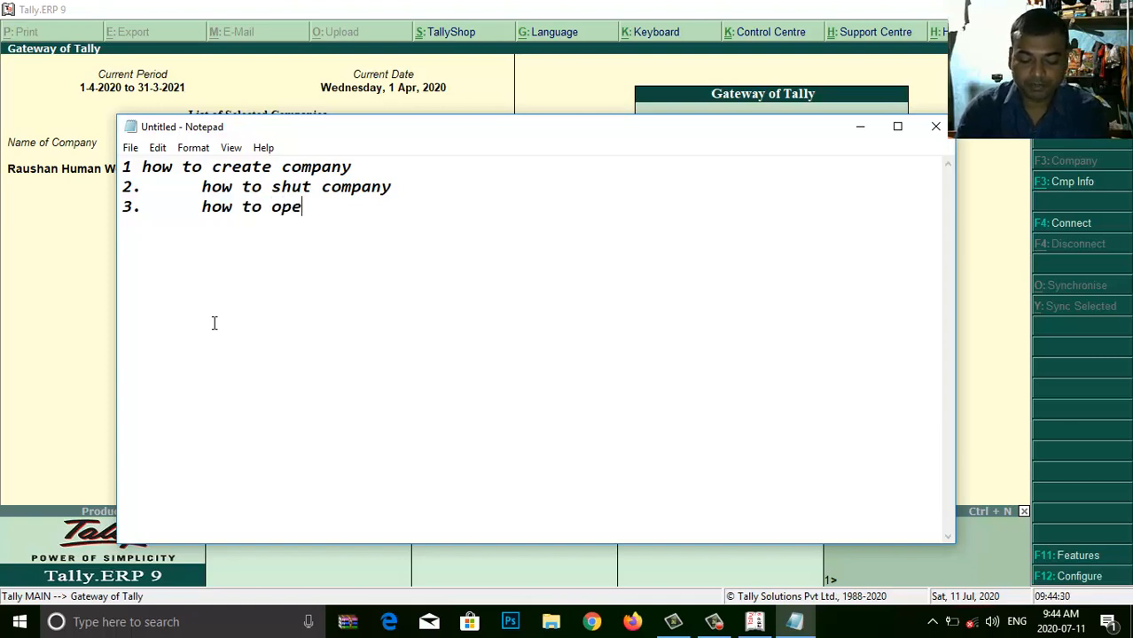
pyautogui.write('n com')
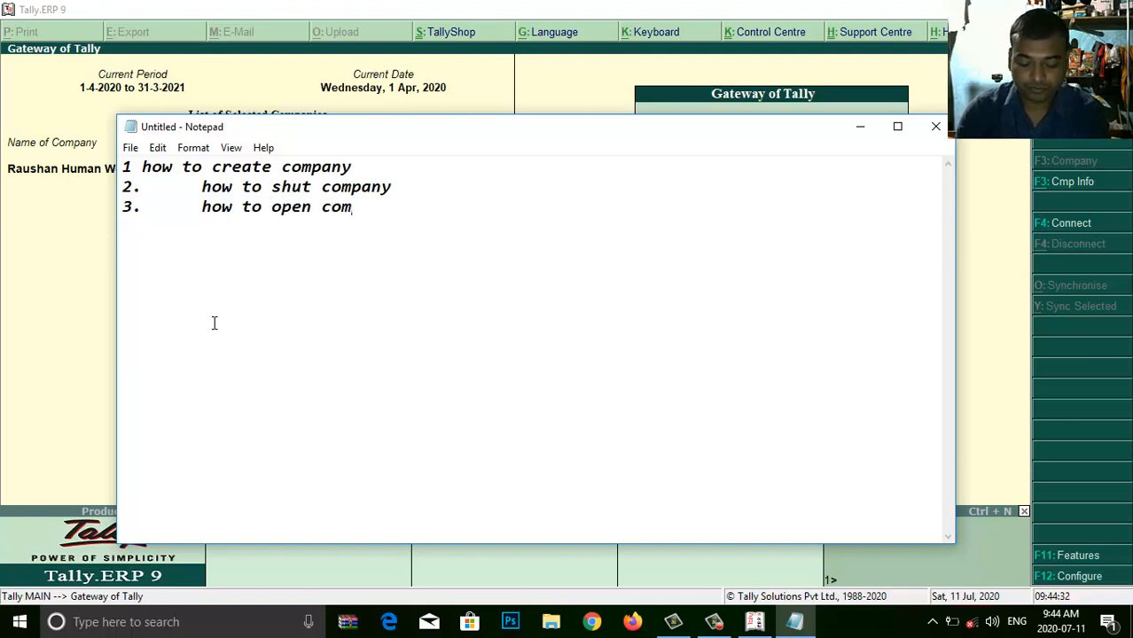
pyautogui.write('pany')
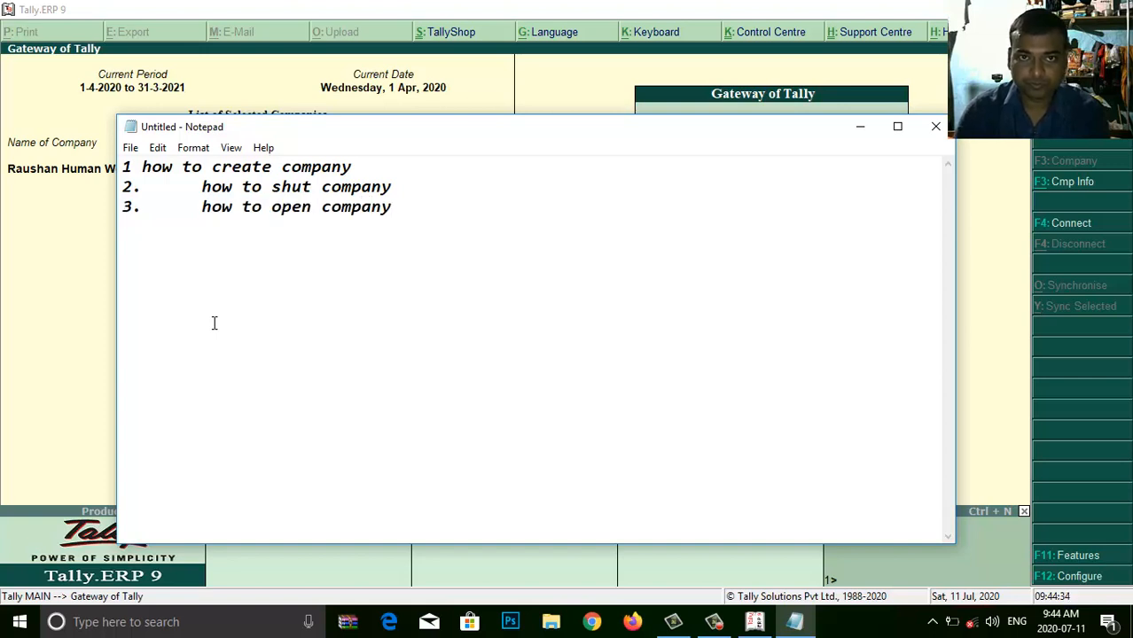
# - Add tab-indented items 4 'how to modify company data' and 5 'how to delete company'
pyautogui.press('Return')
pyautogui.write('4.')
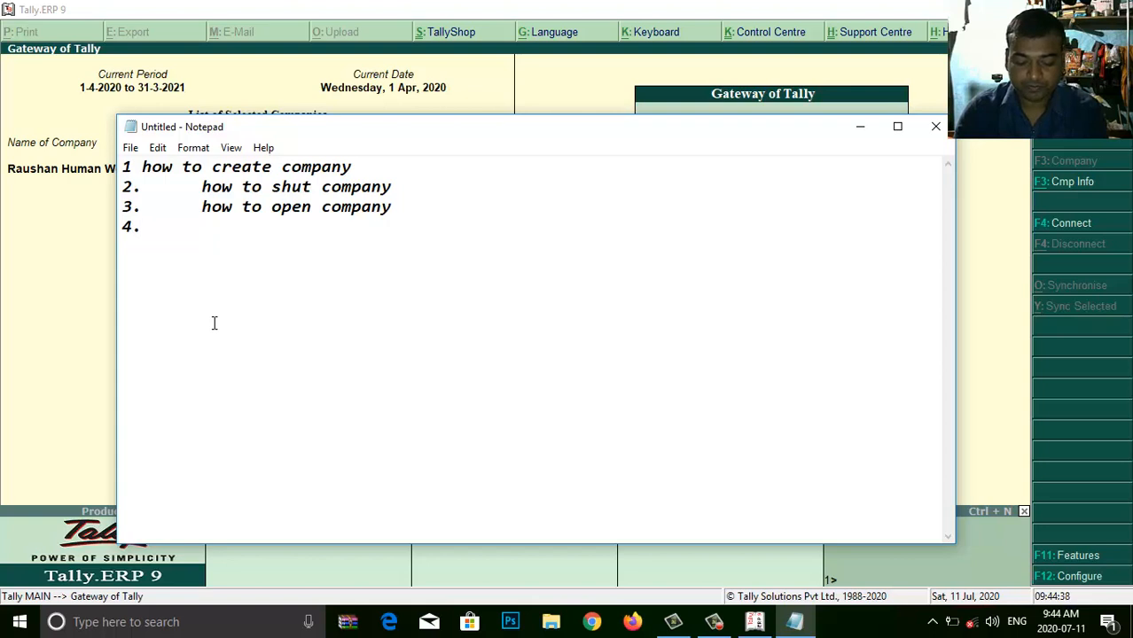
pyautogui.press('Tab')
pyautogui.write('h')
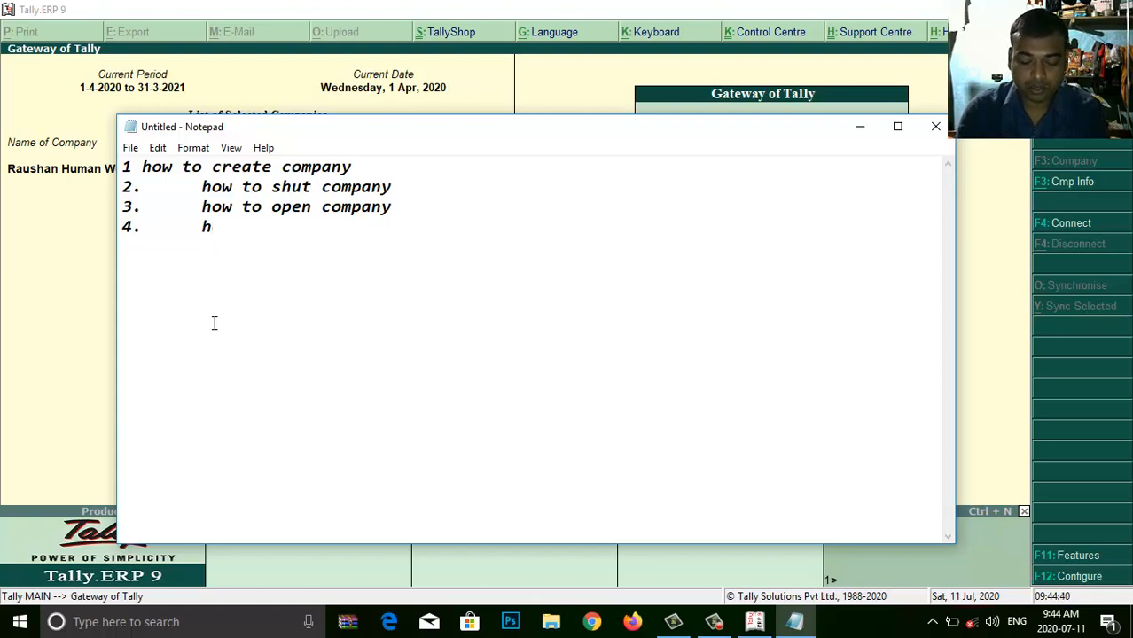
pyautogui.write('ow to closte')
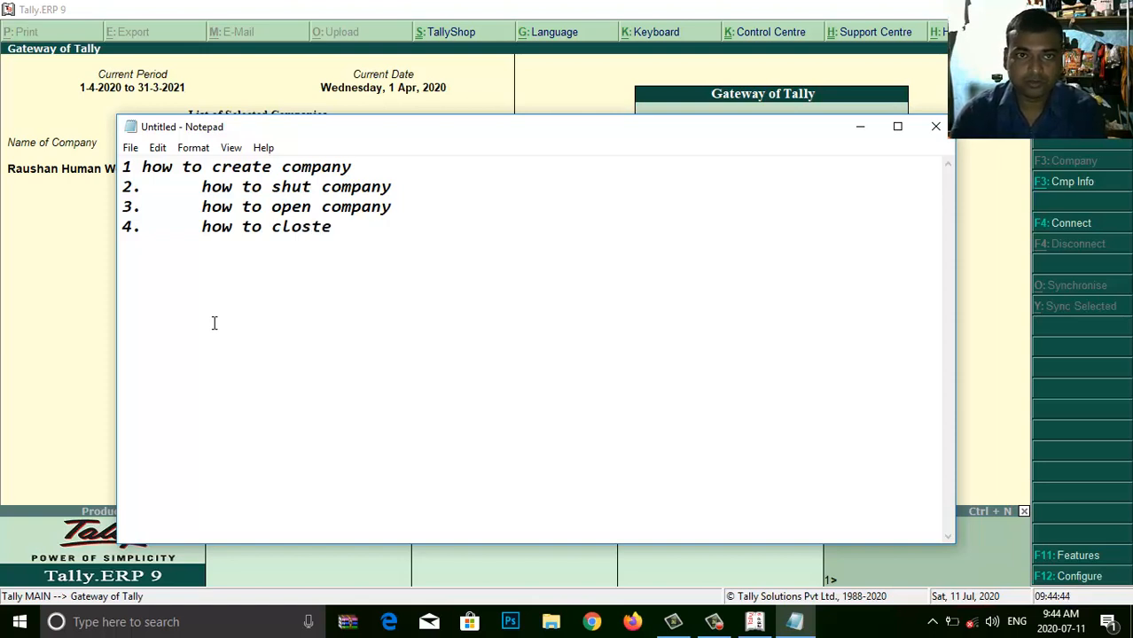
pyautogui.press('BackSpace')
pyautogui.press('BackSpace')
pyautogui.press('BackSpace')
pyautogui.press('BackSpace')
pyautogui.press('BackSpace')
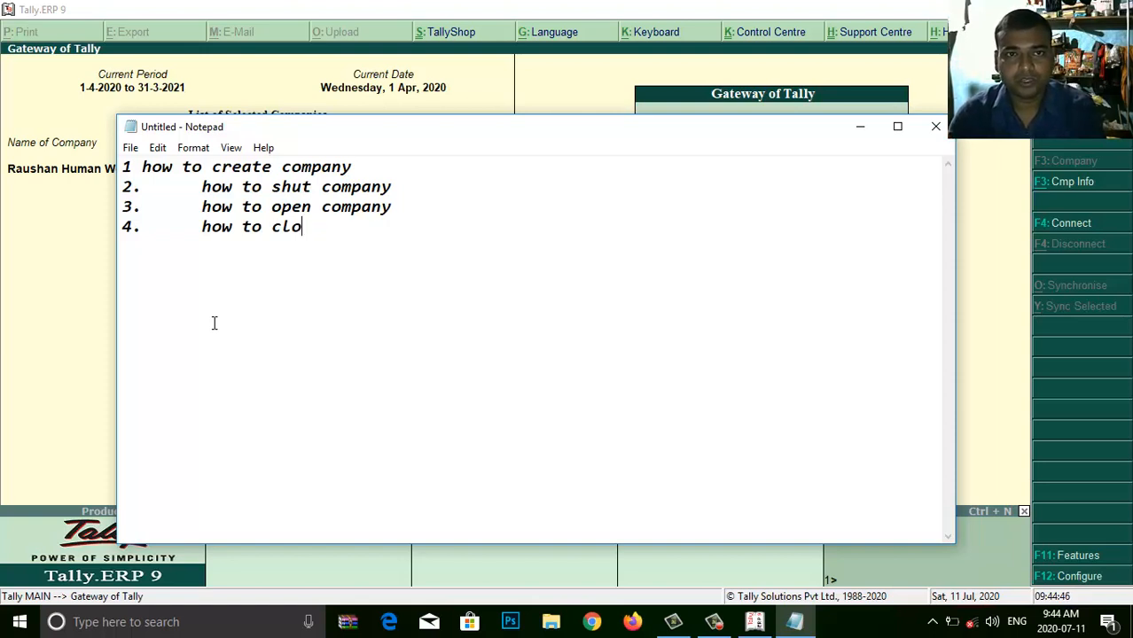
pyautogui.press('BackSpace')
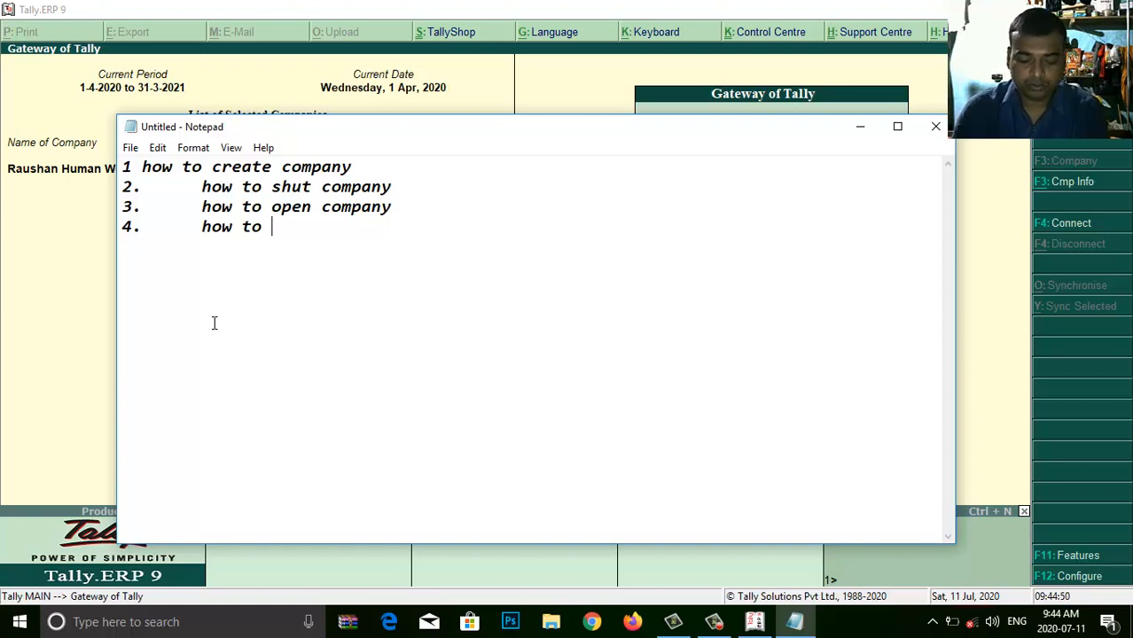
pyautogui.write('mod')
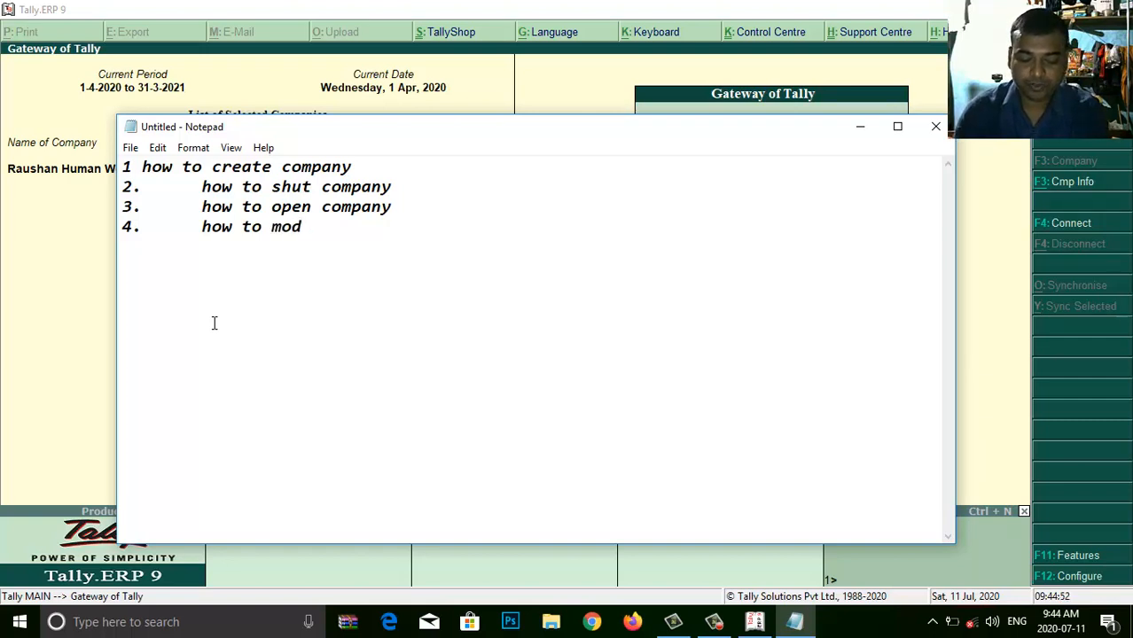
pyautogui.write('i')
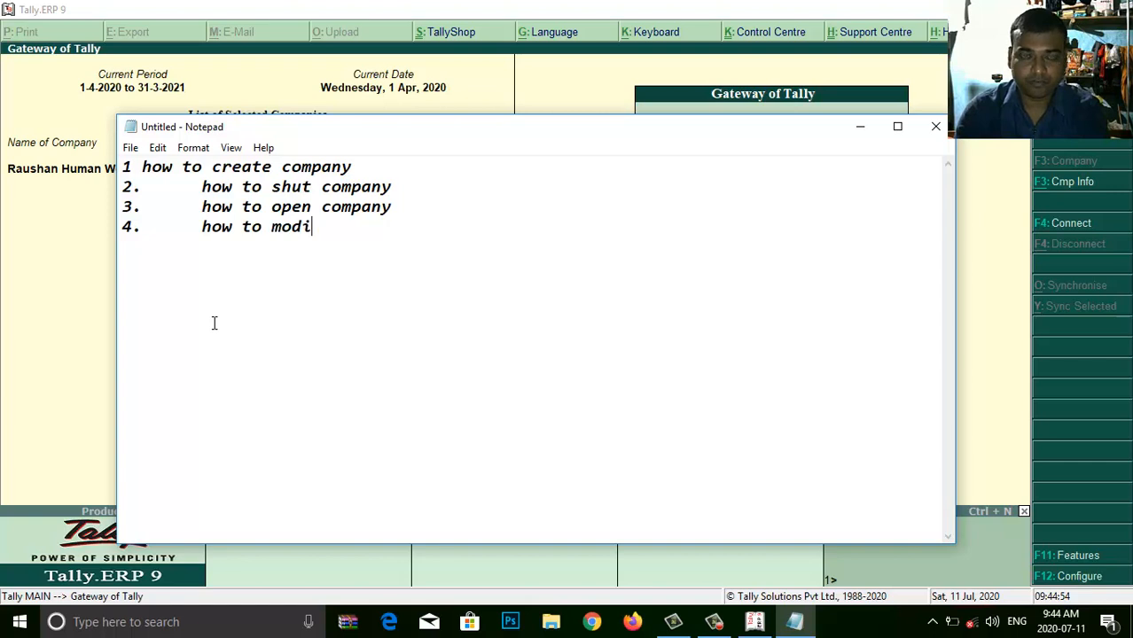
pyautogui.write('fy comp')
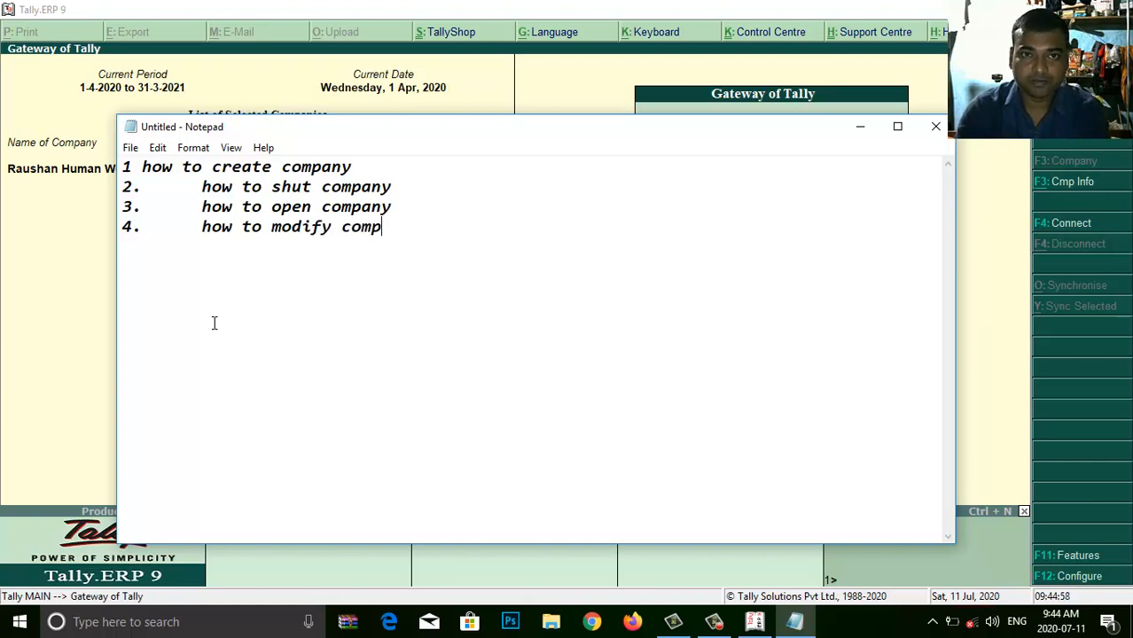
pyautogui.write('any')
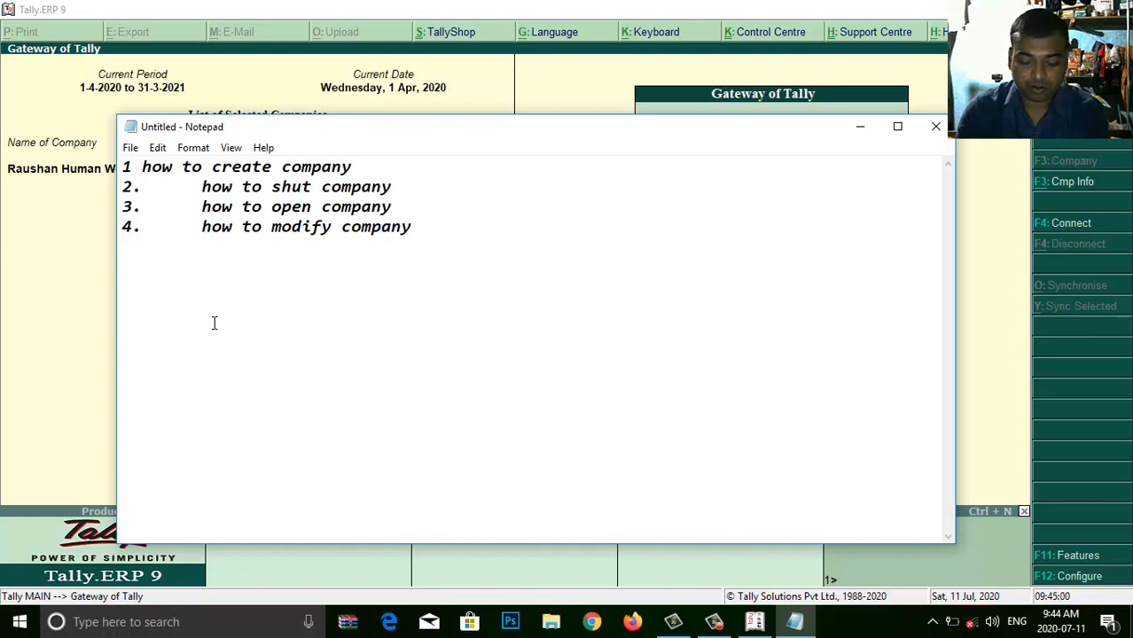
pyautogui.write(' data')
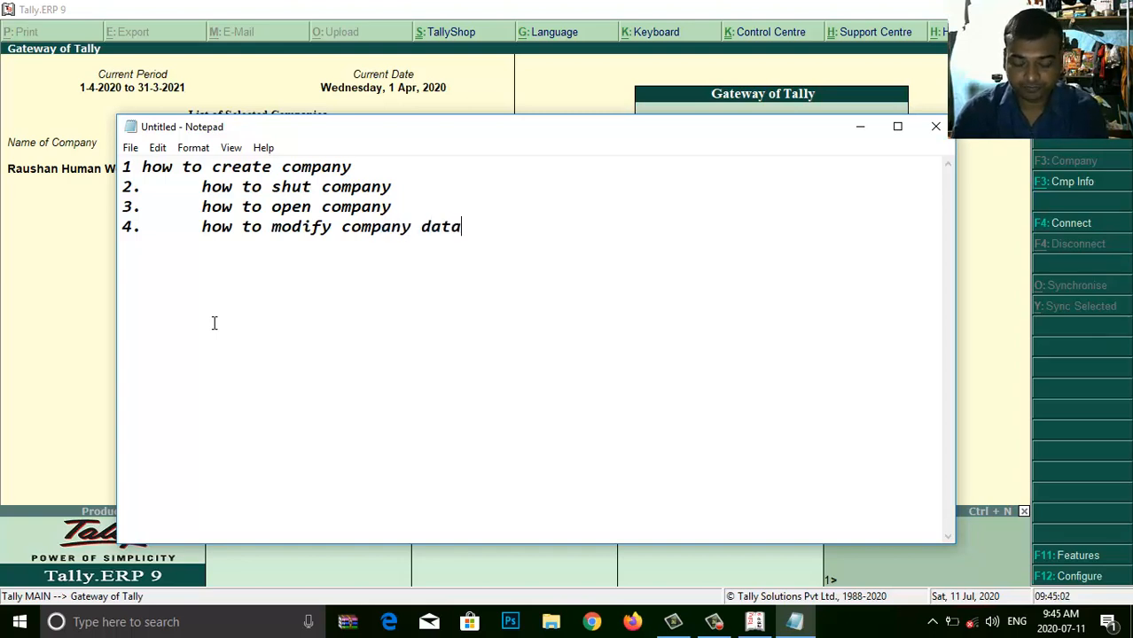
pyautogui.press('Return')
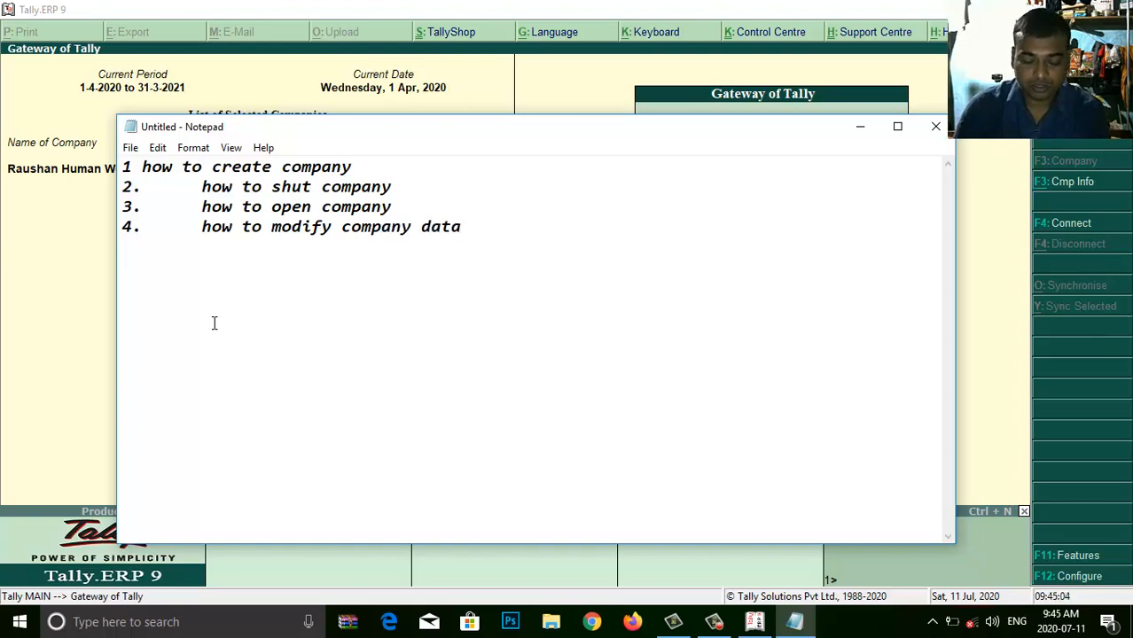
pyautogui.write('5.')
pyautogui.press('Tab')
pyautogui.write('how to ')
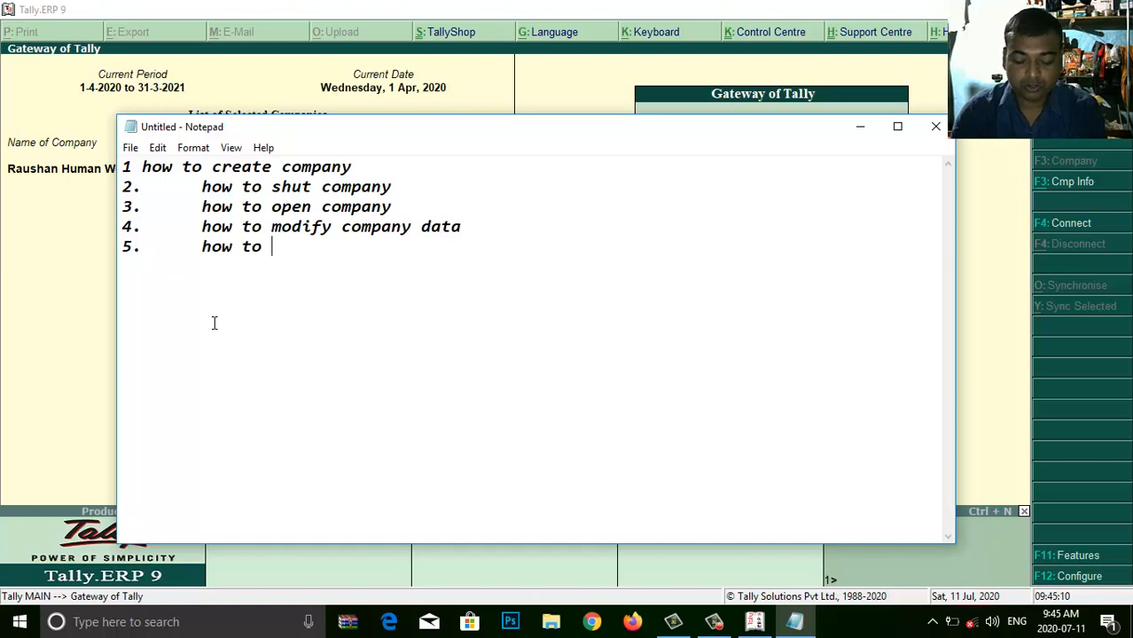
pyautogui.write('delete ')
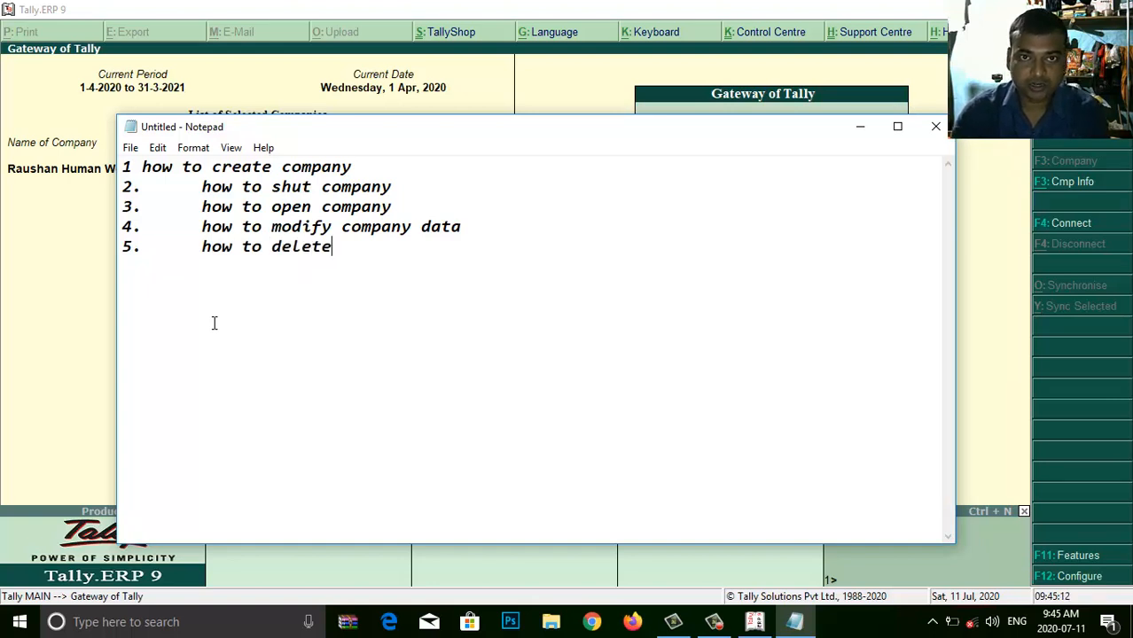
pyautogui.write('com')
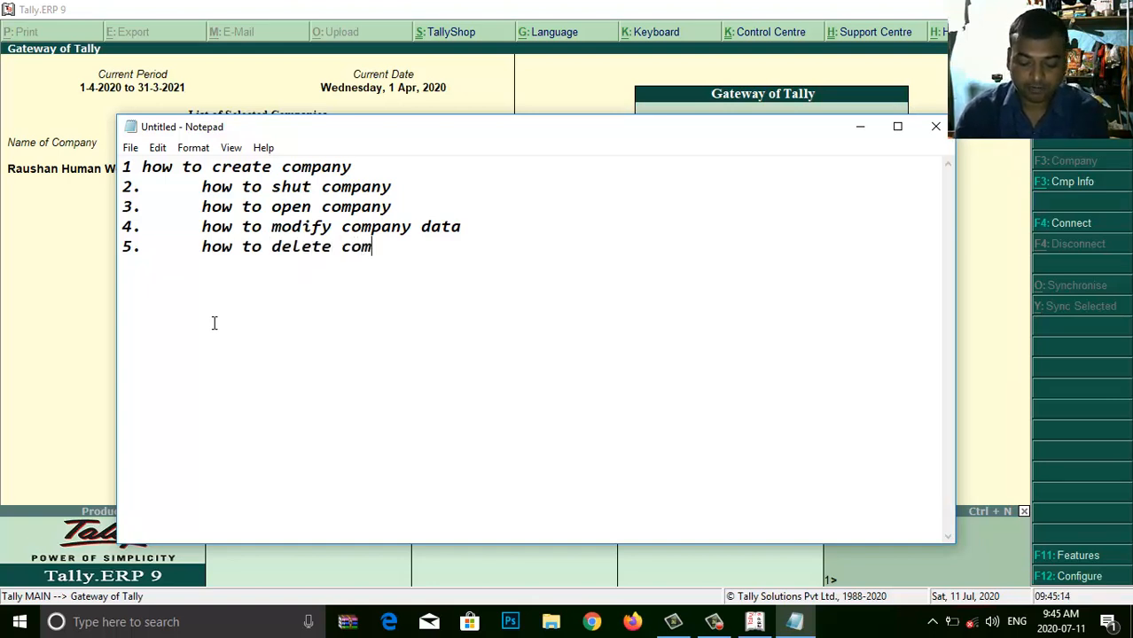
pyautogui.write('pany')
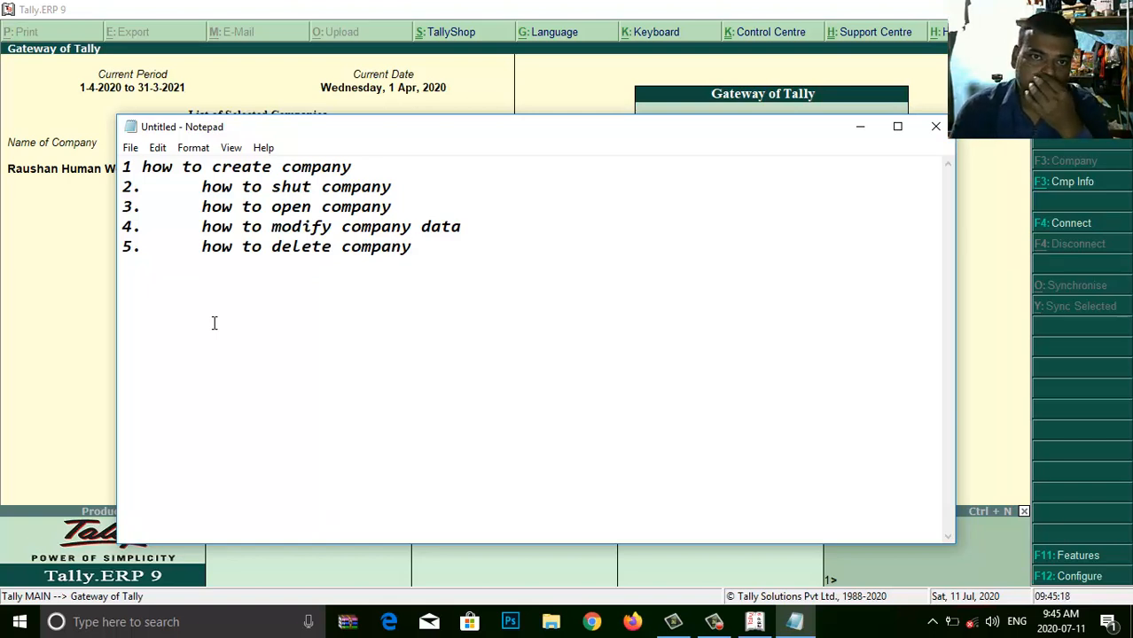
# - End the list with a blank line, highlight 'how to shut company', and switch back to Tally
pyautogui.press('Return')
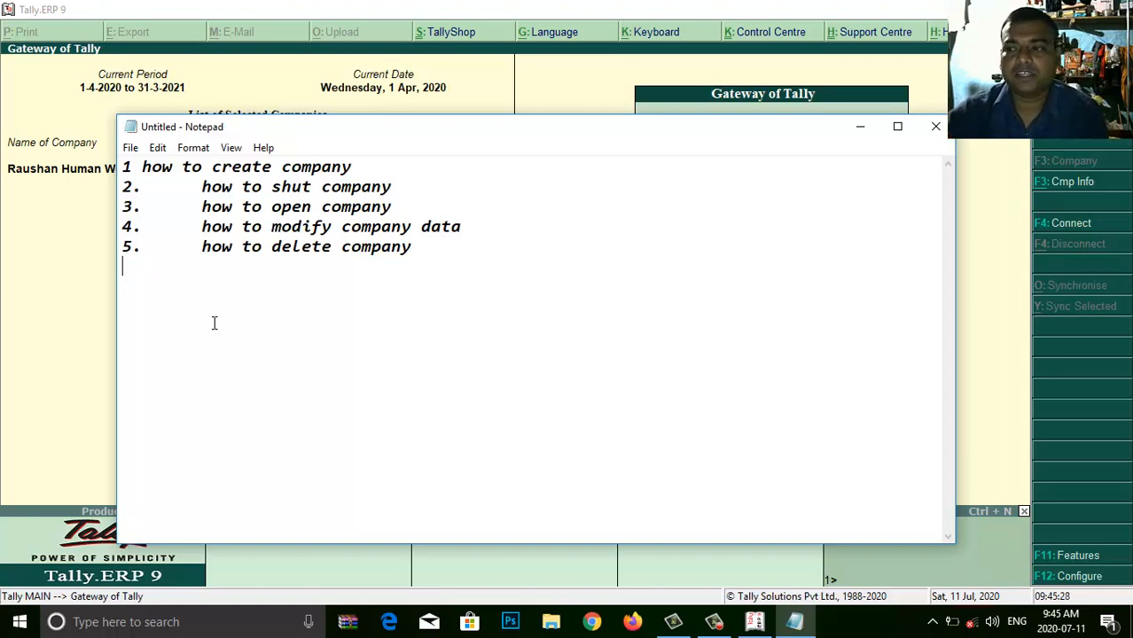
pyautogui.moveTo(186, 189); pyautogui.dragTo(407, 187)
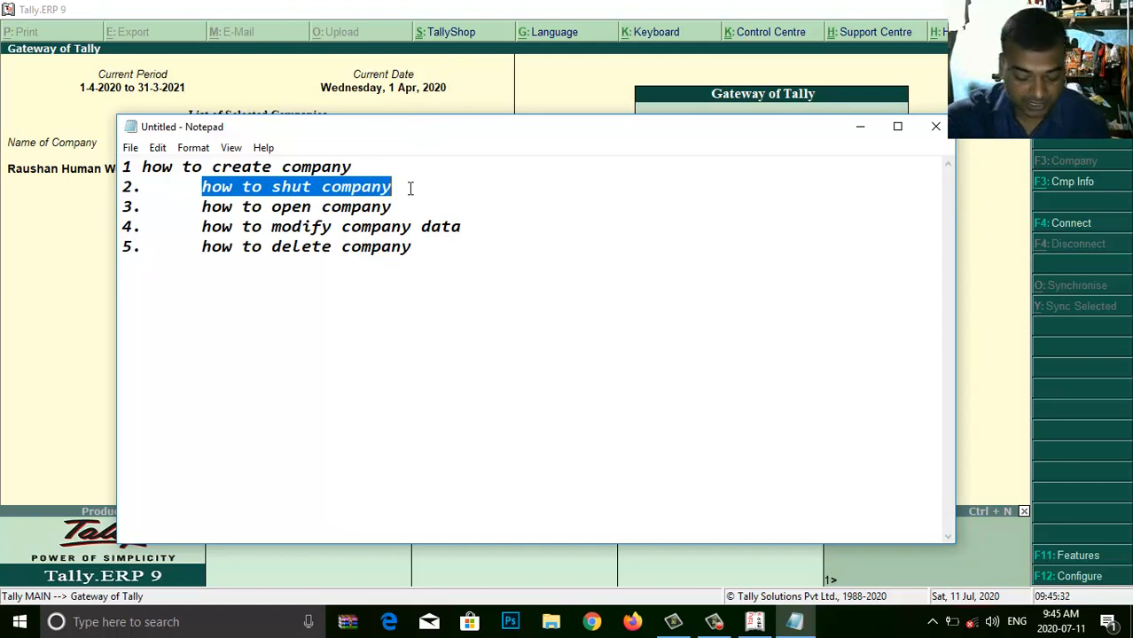
pyautogui.hotkey('alt', 'Tab')
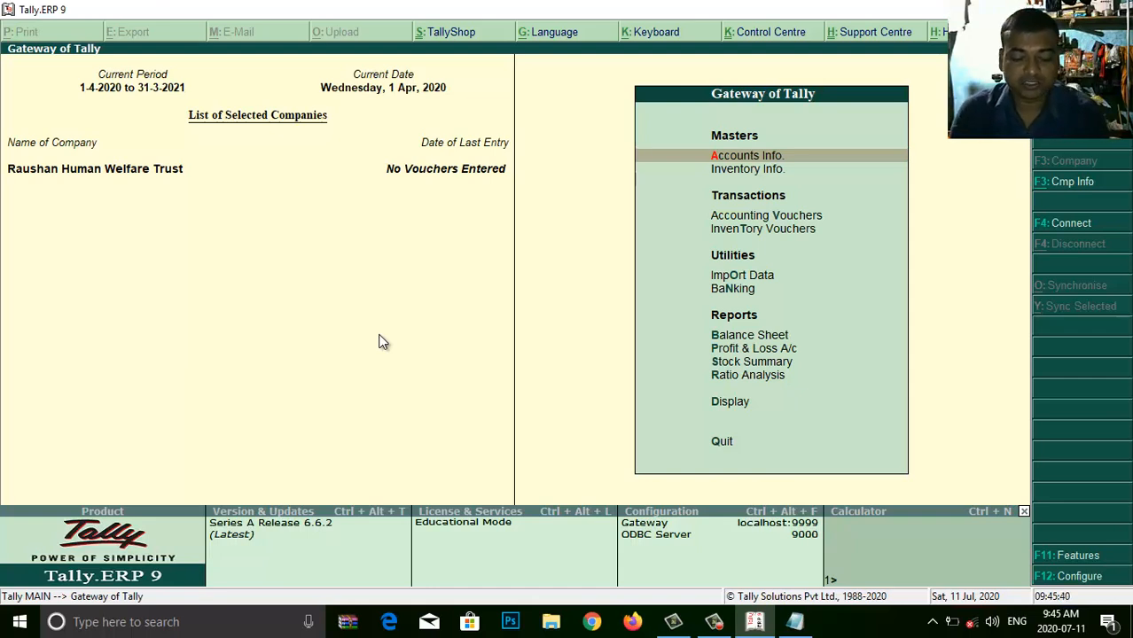
# - Shut Raushan Human Welfare Trust from Company Info (Alt+F3), then bring Notepad forward
pyautogui.hotkey('alt', 'F3')
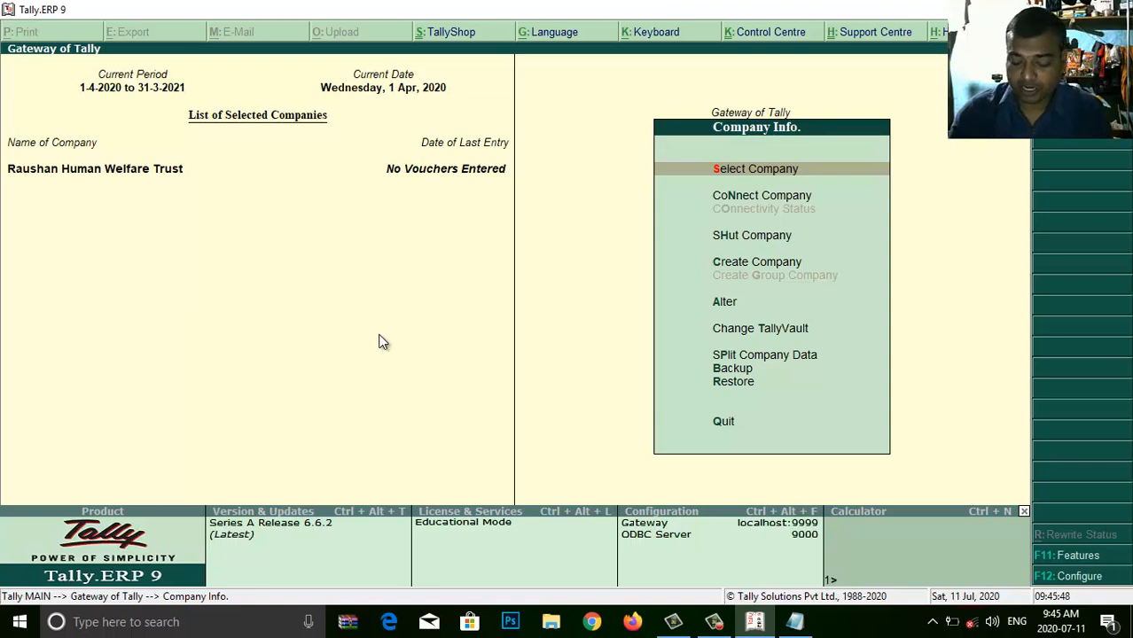
pyautogui.press('Down')
pyautogui.press('Down')
pyautogui.press('Down')
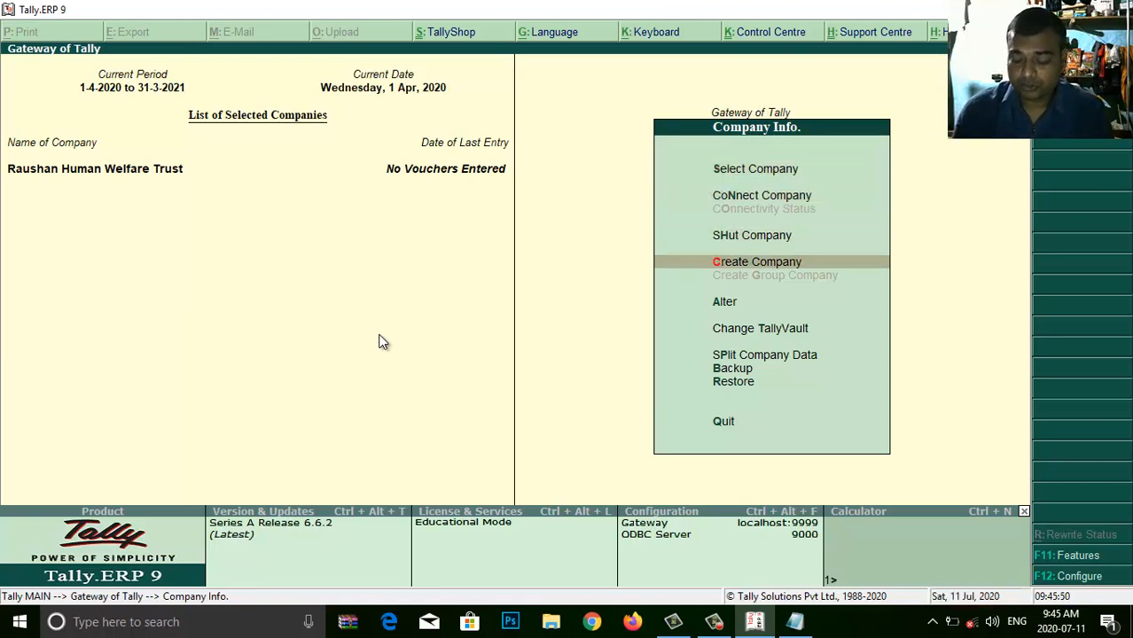
pyautogui.press('Up')
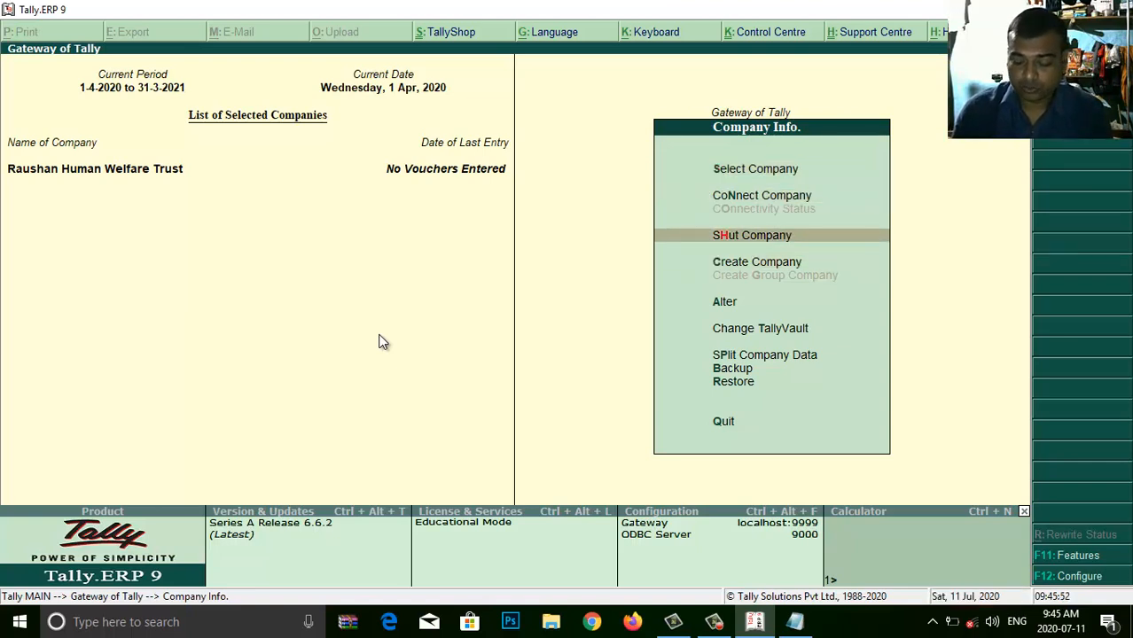
pyautogui.press('Return')
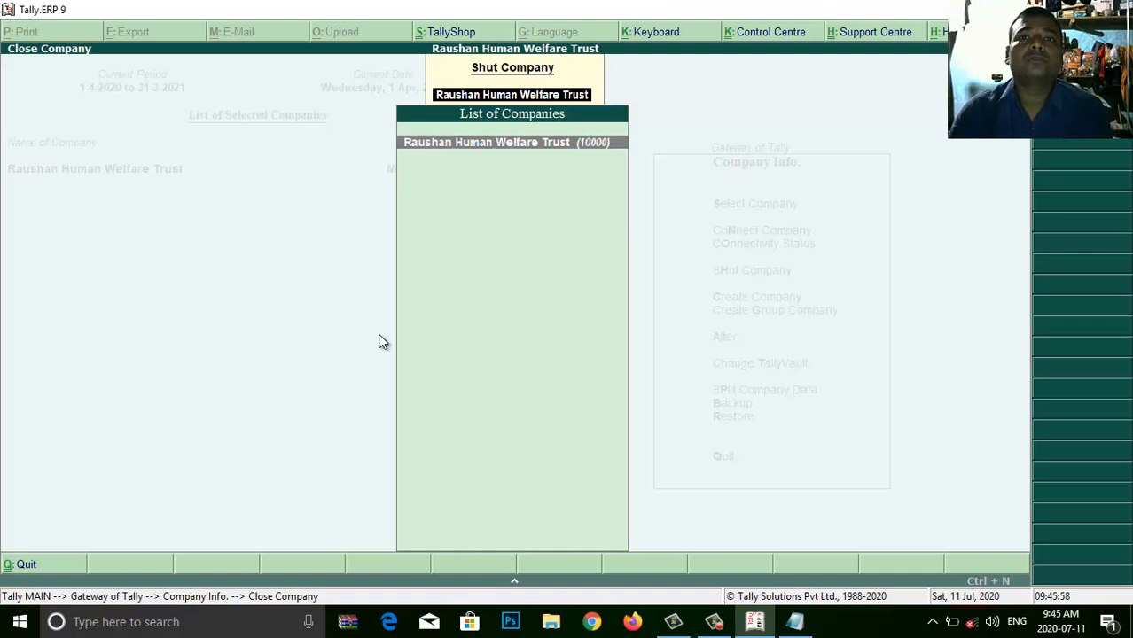
pyautogui.press('Return')
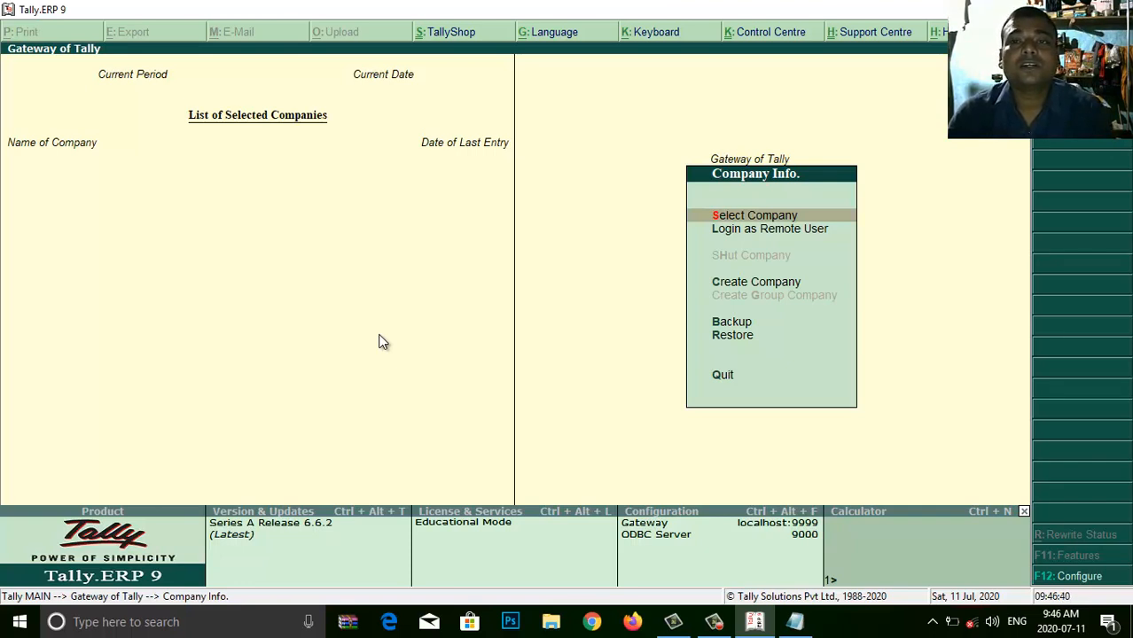
pyautogui.press('Escape')
pyautogui.hotkey('alt', 'Tab')
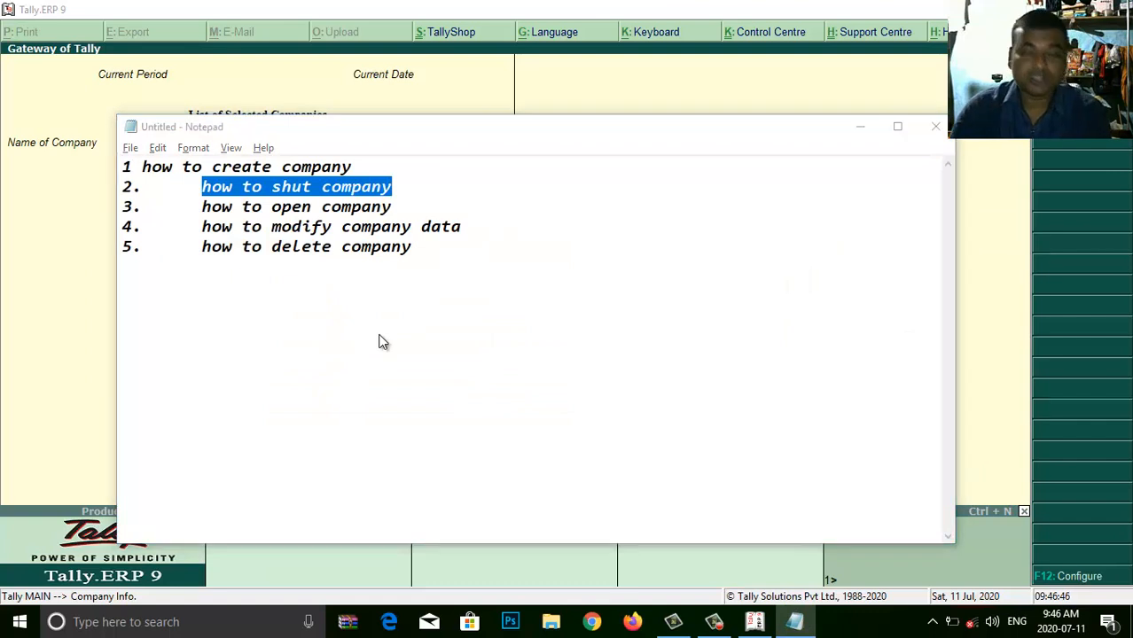
# - Back in Tally, cancel the quit prompt and reopen Raushan Human Welfare Trust
pyautogui.hotkey('alt', 'Tab')
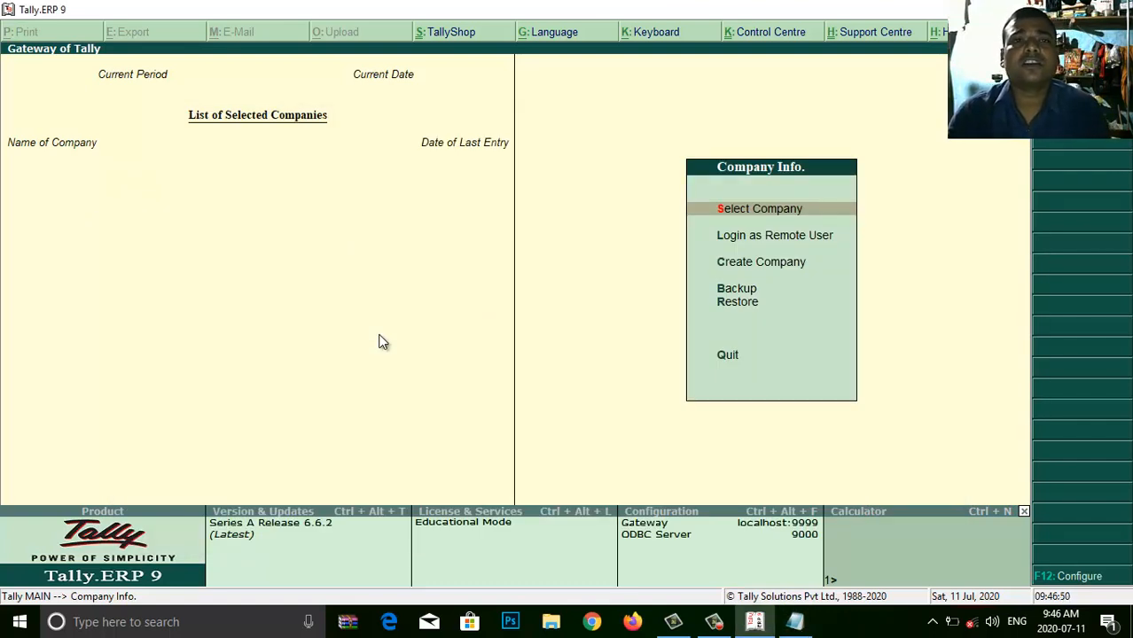
pyautogui.press('Escape')
pyautogui.press('Escape')
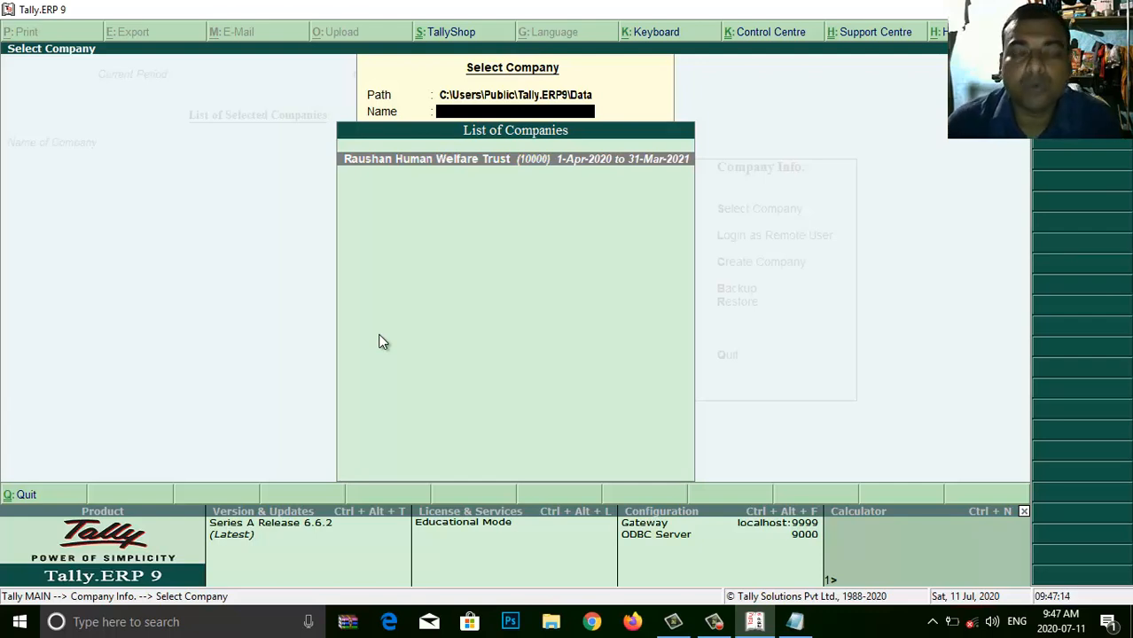
pyautogui.press('Return')
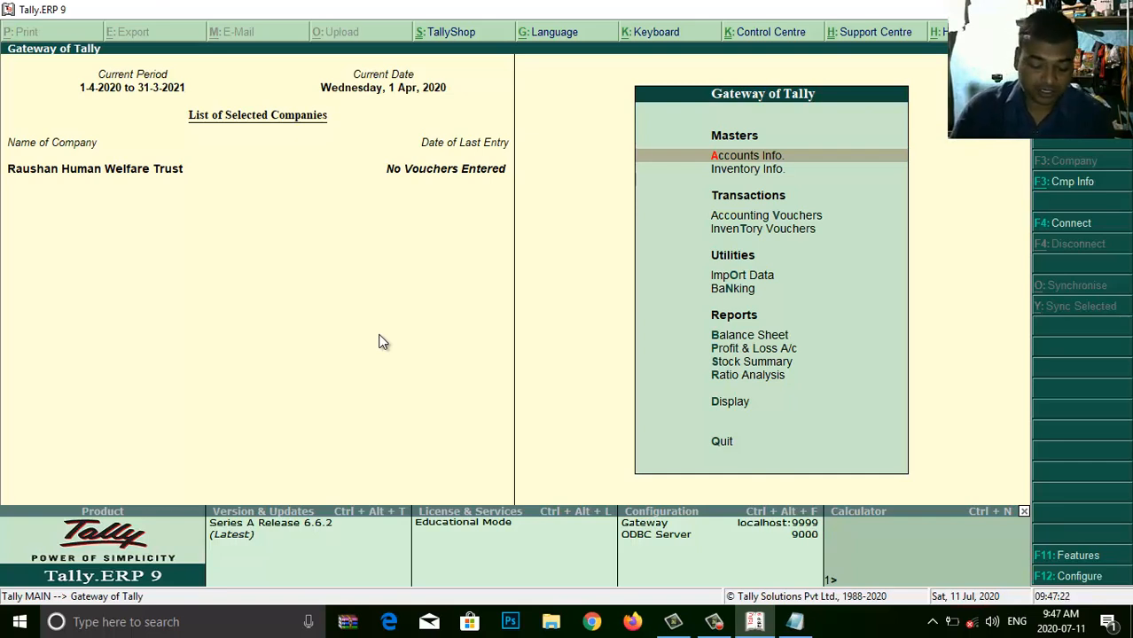
# - Highlight 'how to modify company data' in Notepad, then return to Tally
pyautogui.hotkey('alt', 'Tab')
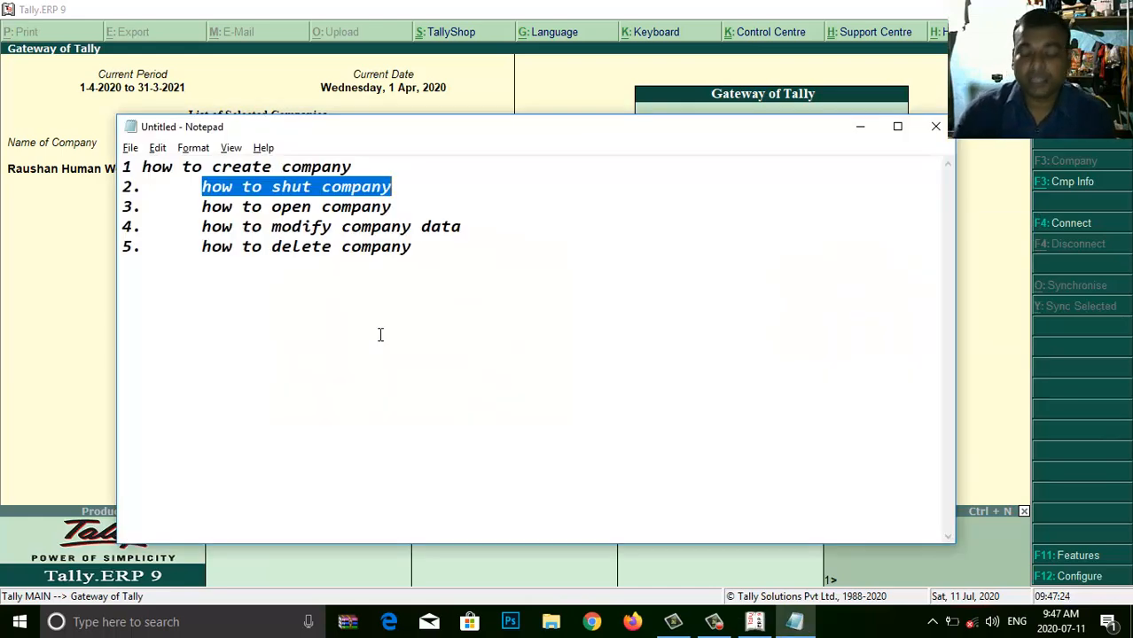
pyautogui.moveTo(194, 232); pyautogui.dragTo(470, 229)
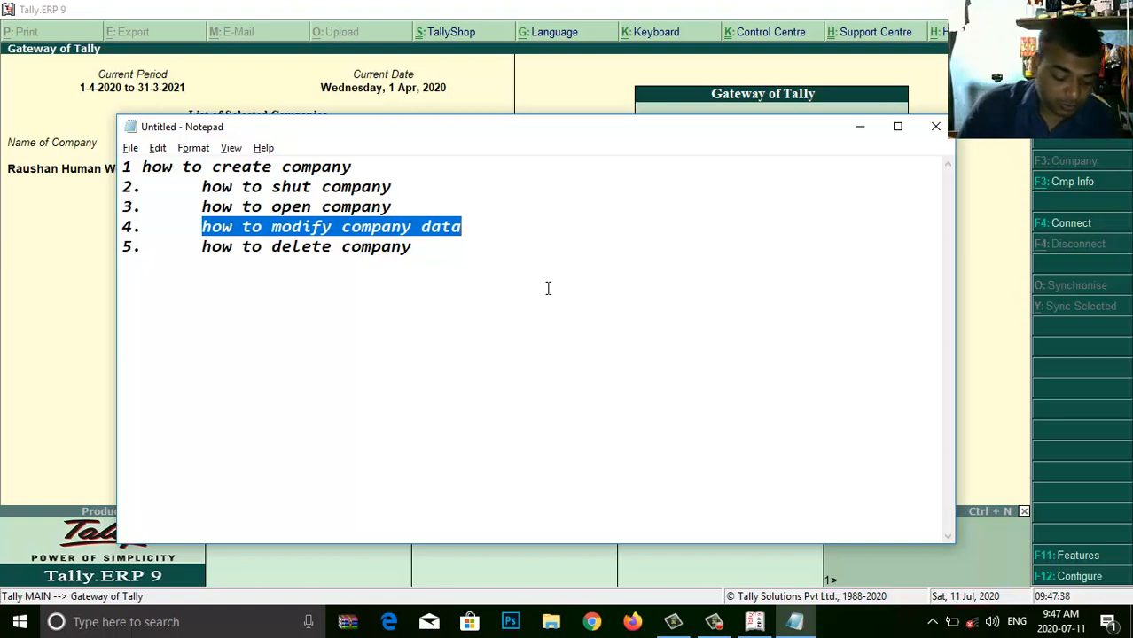
pyautogui.hotkey('alt', 'Tab')
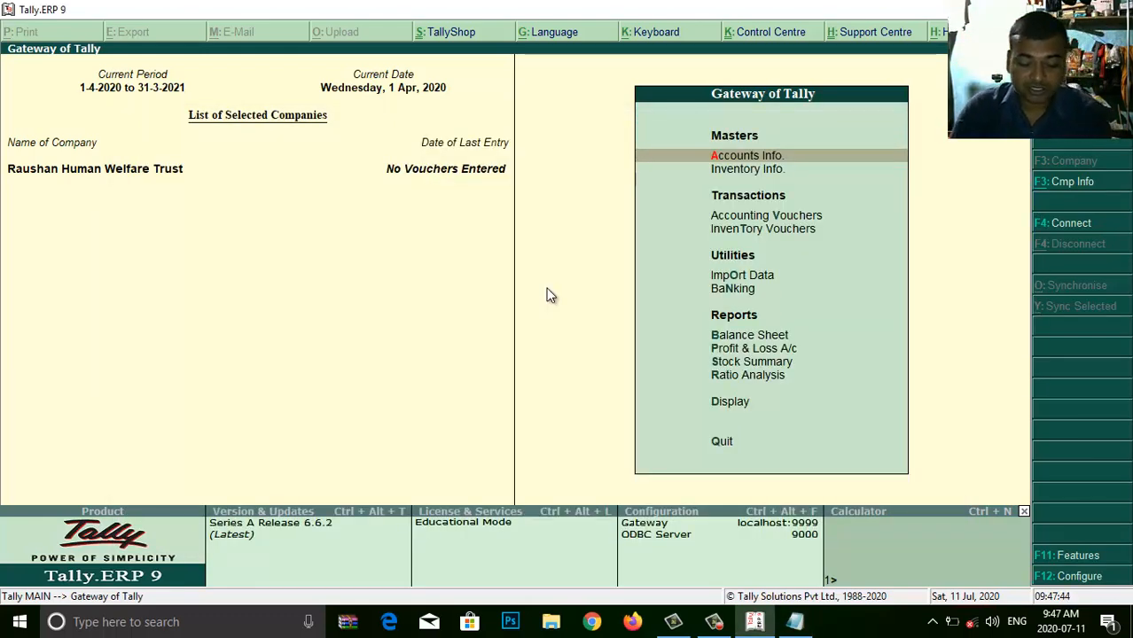
# - Alter Raushan Human Welfare Trust, entering a new mobile number, and accept the form
pyautogui.hotkey('alt', 'F3')
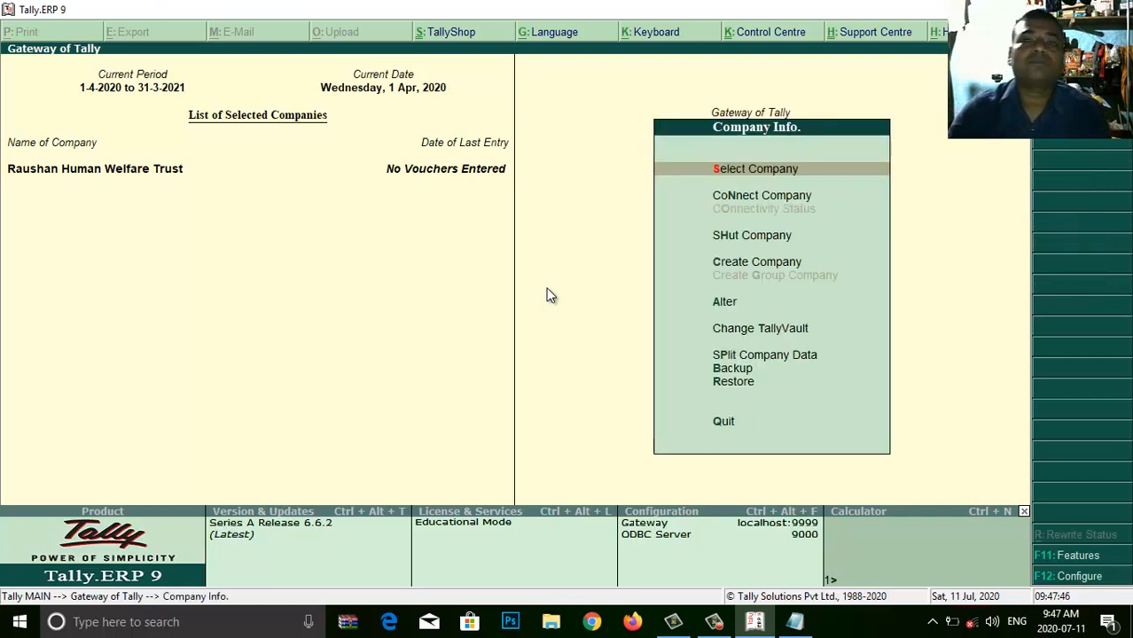
pyautogui.press('Down')
pyautogui.press('Down')
pyautogui.press('Down')
pyautogui.press('Down')
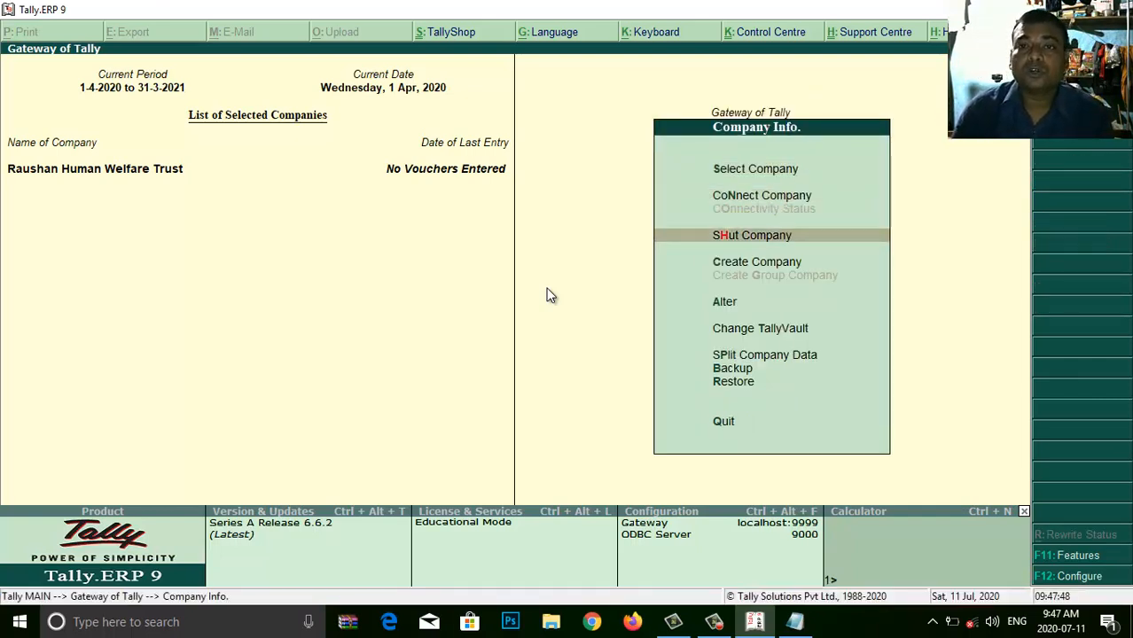
pyautogui.press('Return')
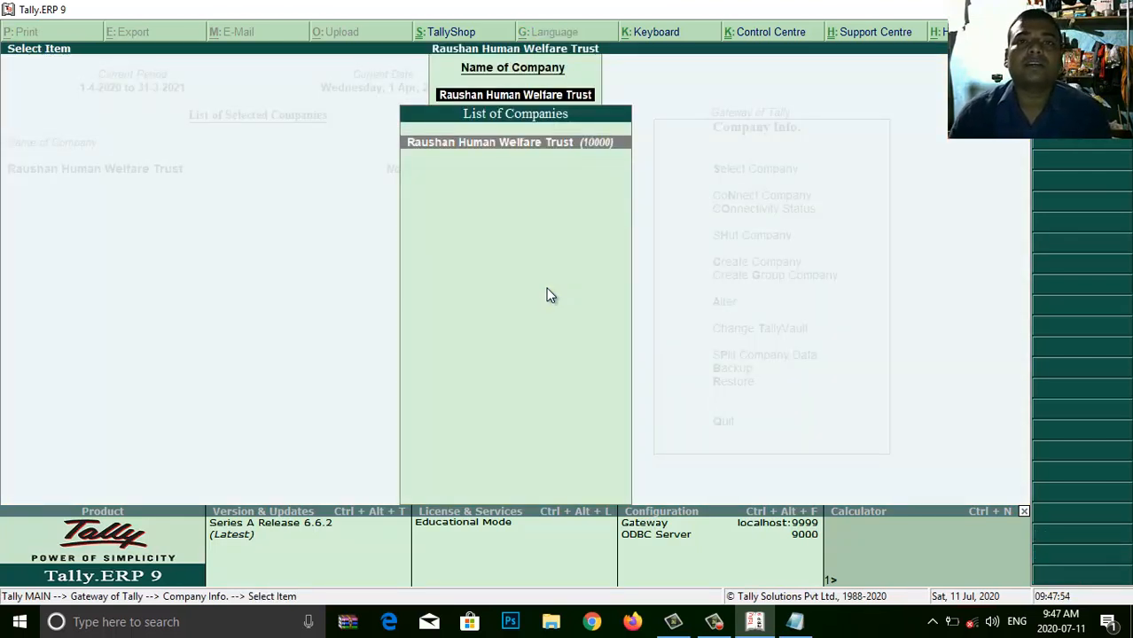
pyautogui.press('Return')
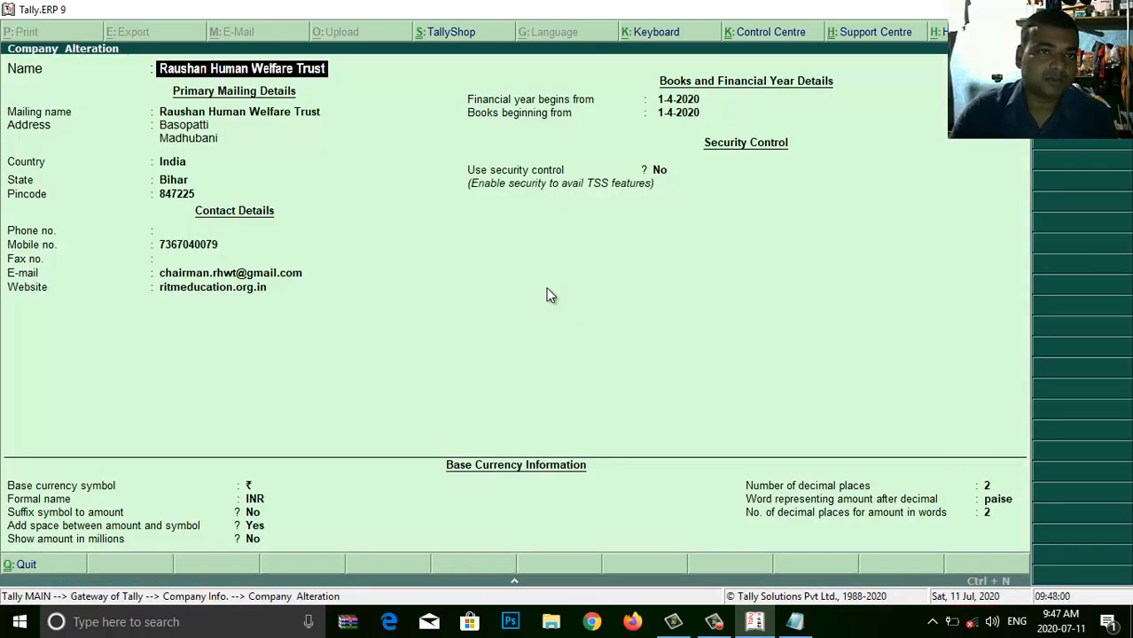
pyautogui.press('Return')
pyautogui.press('Return')
pyautogui.press('Return')
pyautogui.press('Return')
pyautogui.press('Return')
pyautogui.press('Return')
pyautogui.press('Return')
pyautogui.press('Return')
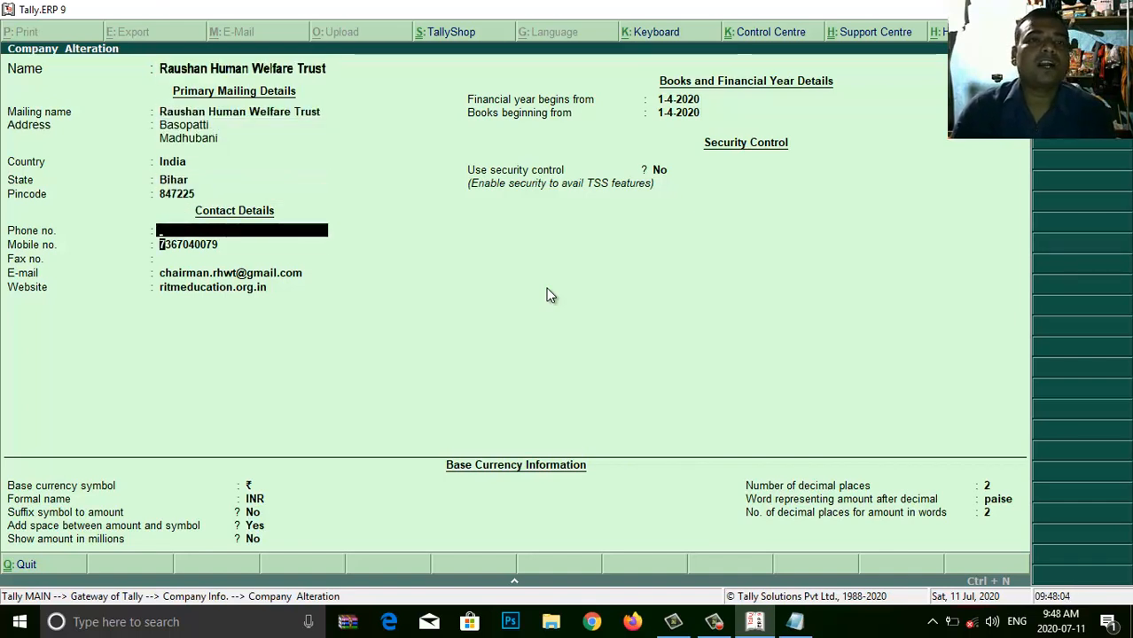
pyautogui.press('Return')
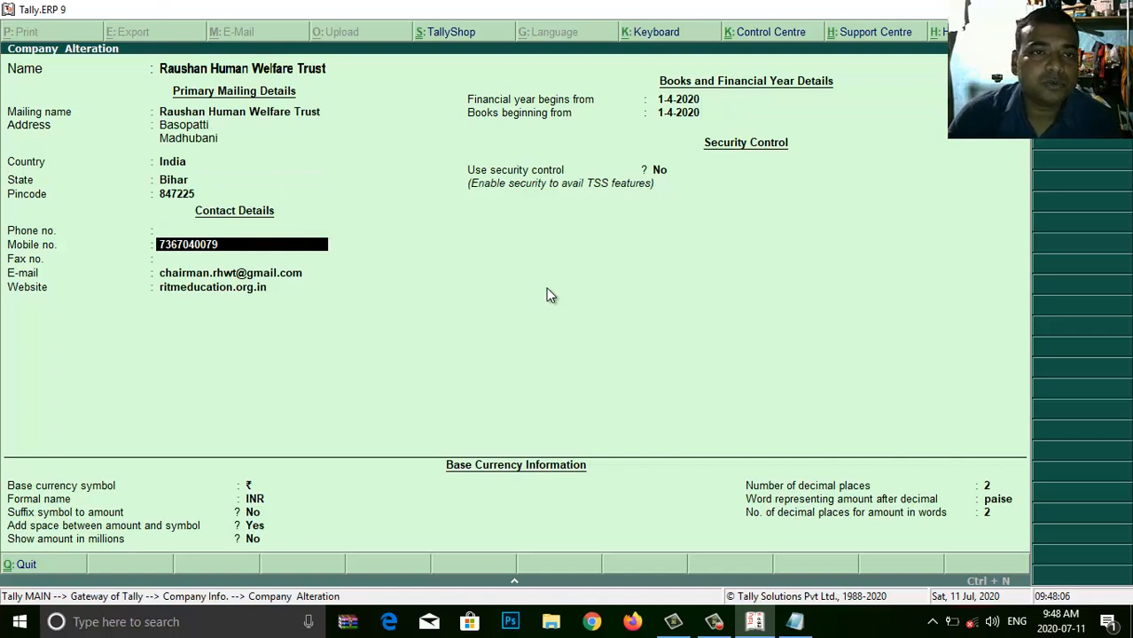
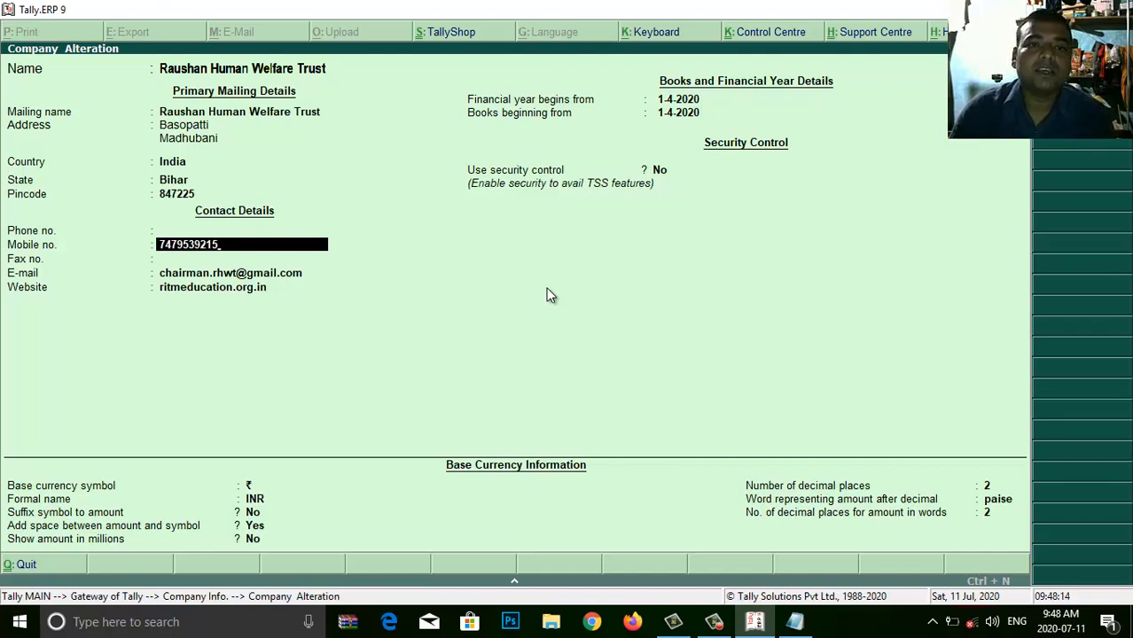
pyautogui.press('Return')
pyautogui.press('Return')
pyautogui.press('Return')
pyautogui.press('Return')
pyautogui.press('Return')
pyautogui.press('Return')
pyautogui.press('Return')
pyautogui.press('Return')
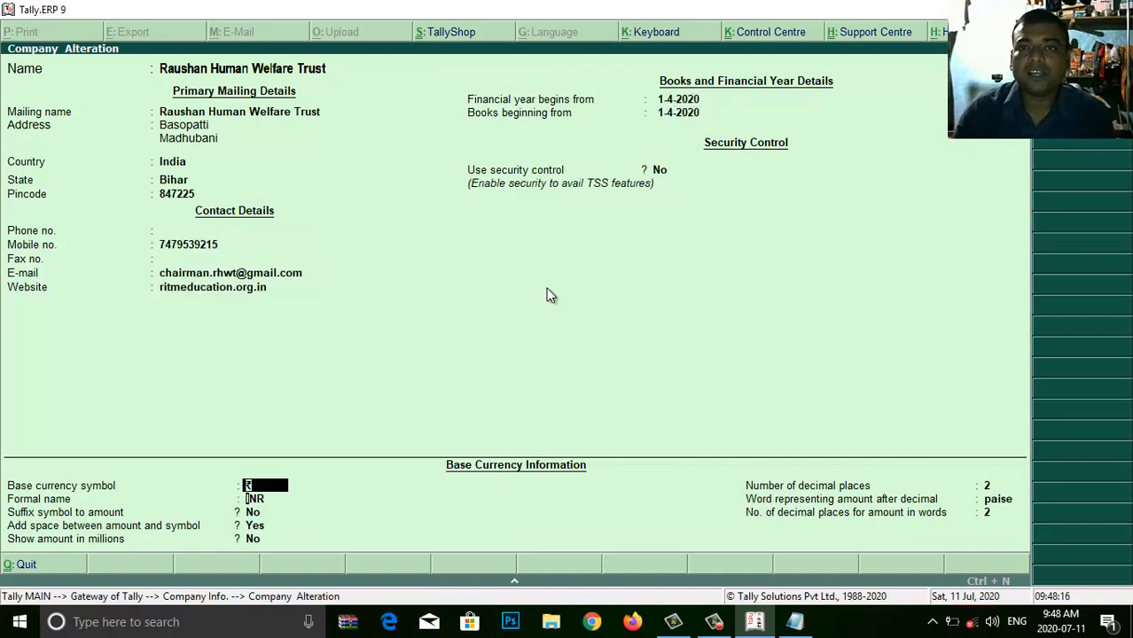
pyautogui.press('Return')
pyautogui.press('Return')
pyautogui.press('Return')
pyautogui.press('Return')
pyautogui.press('Return')
pyautogui.press('Return')
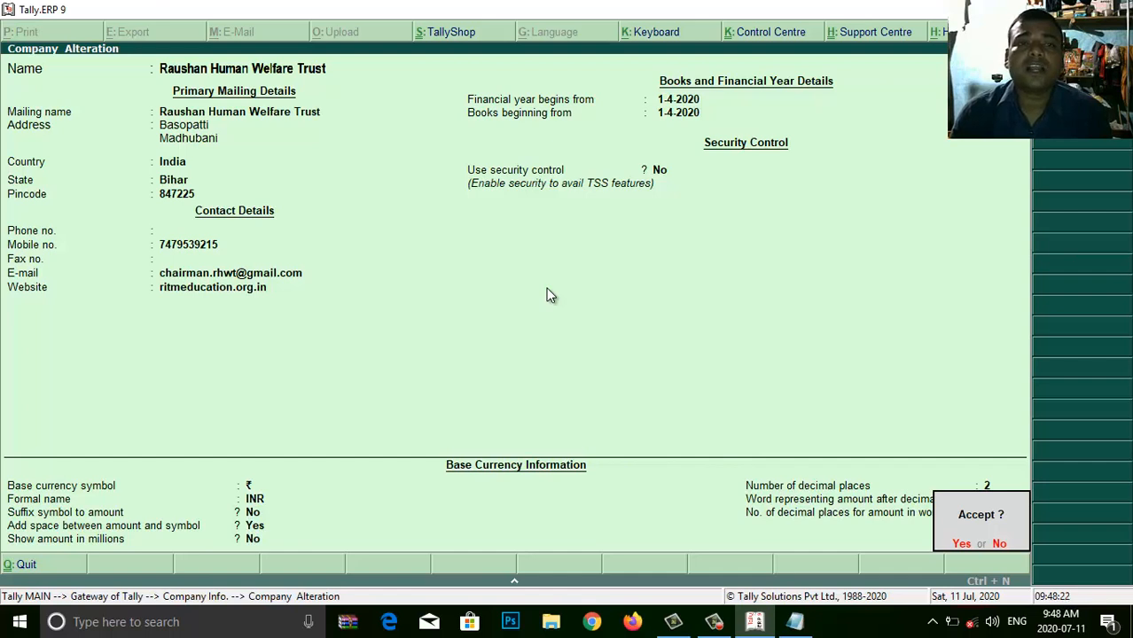
pyautogui.press('Return')
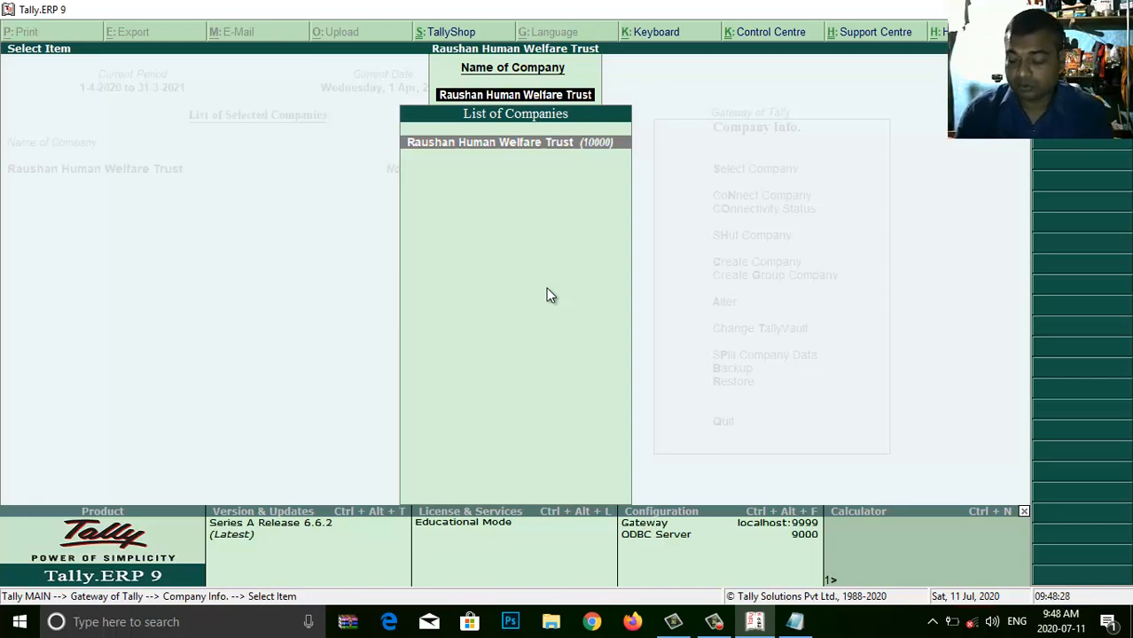
# - Reopen the trust's alteration form, quit without changes, and close the company list
pyautogui.press('Return')
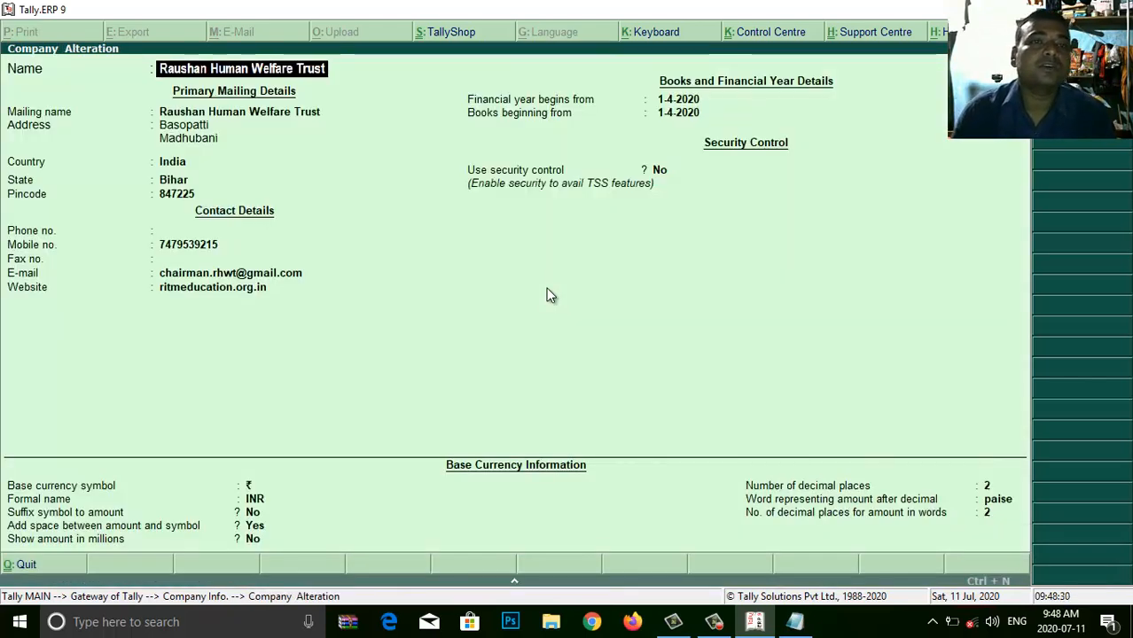
pyautogui.press('Escape')
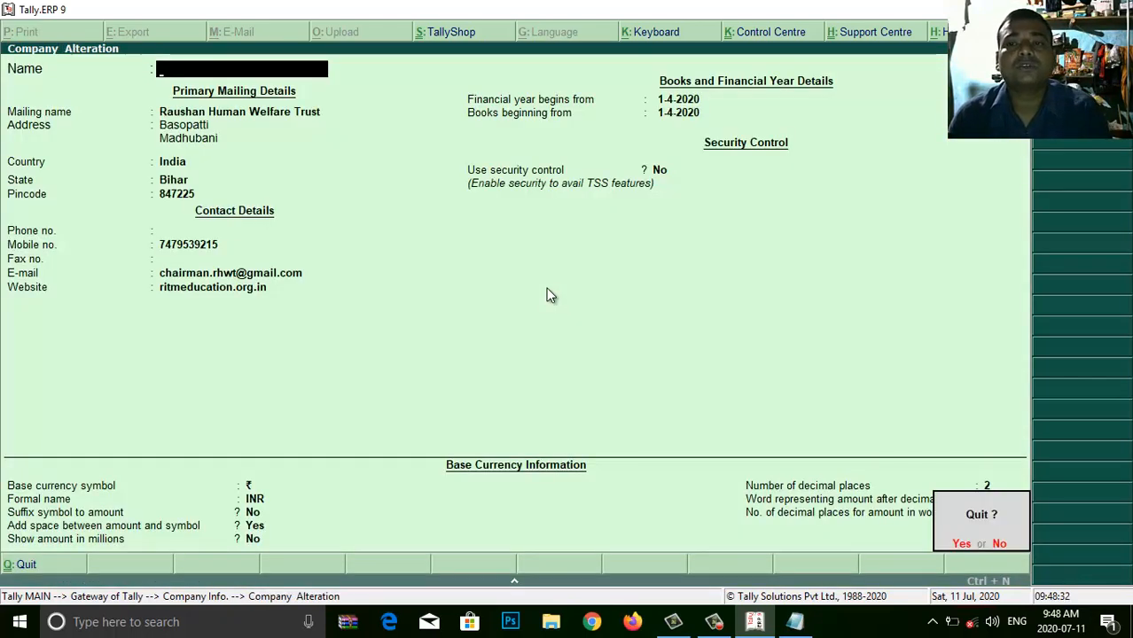
pyautogui.press('Return')
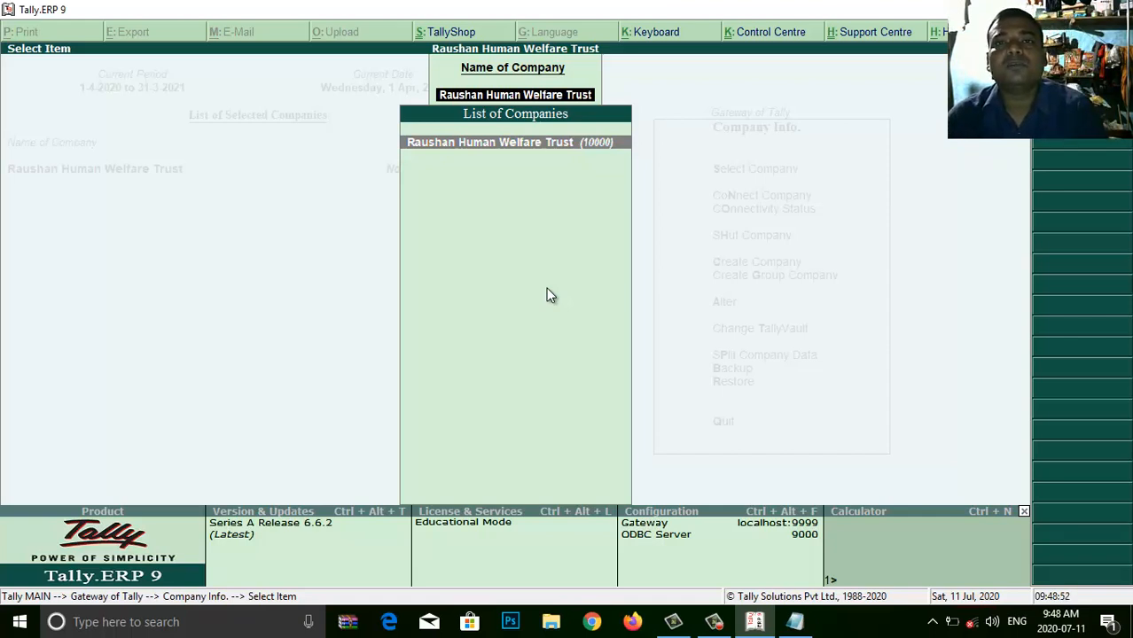
pyautogui.press('Escape')
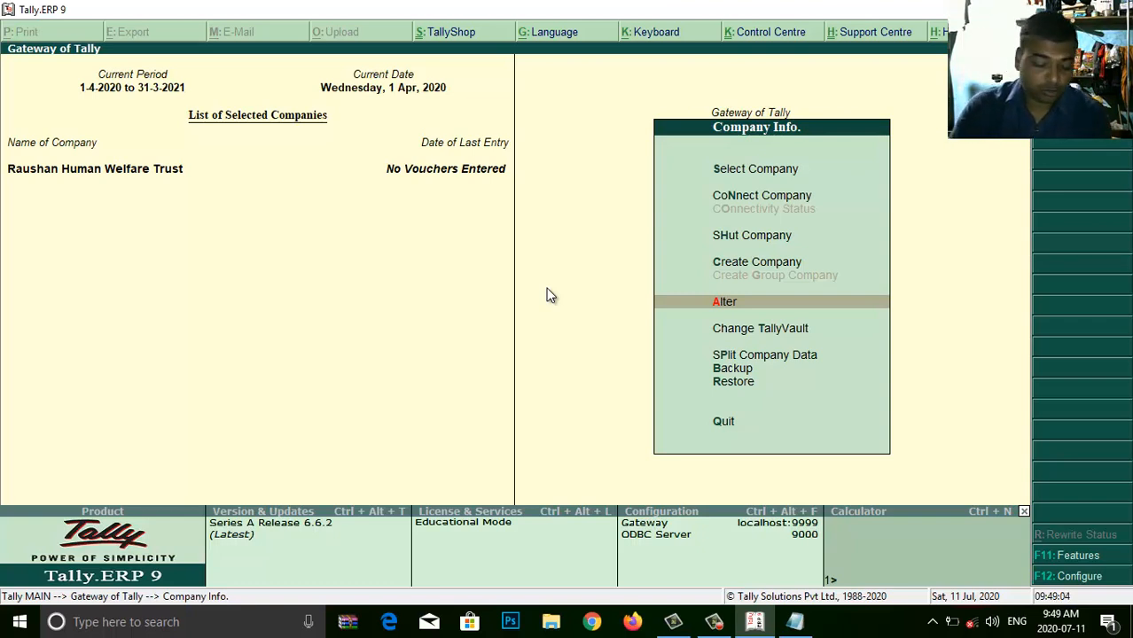
pyautogui.hotkey('alt', 'Tab')
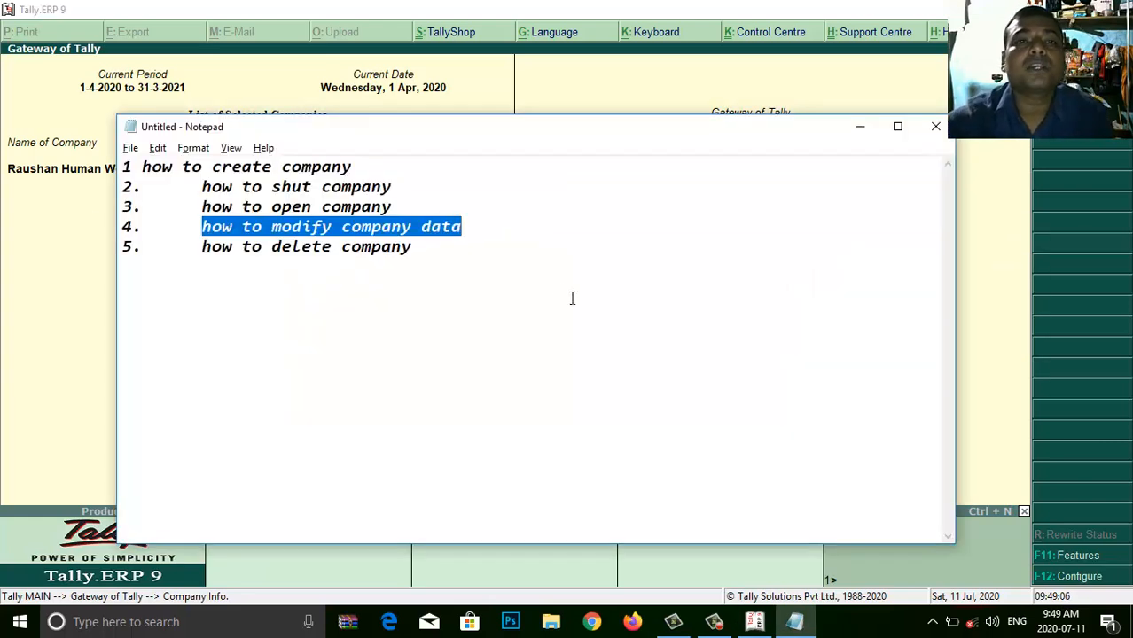
pyautogui.moveTo(412, 248); pyautogui.dragTo(202, 250)
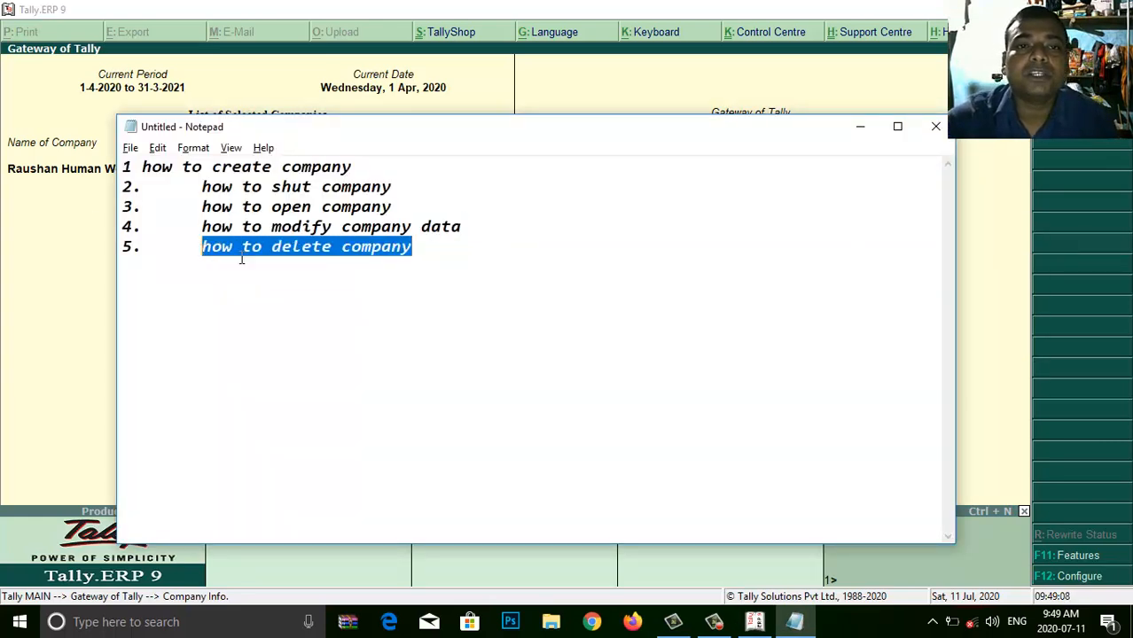
pyautogui.hotkey('alt', 'Tab')
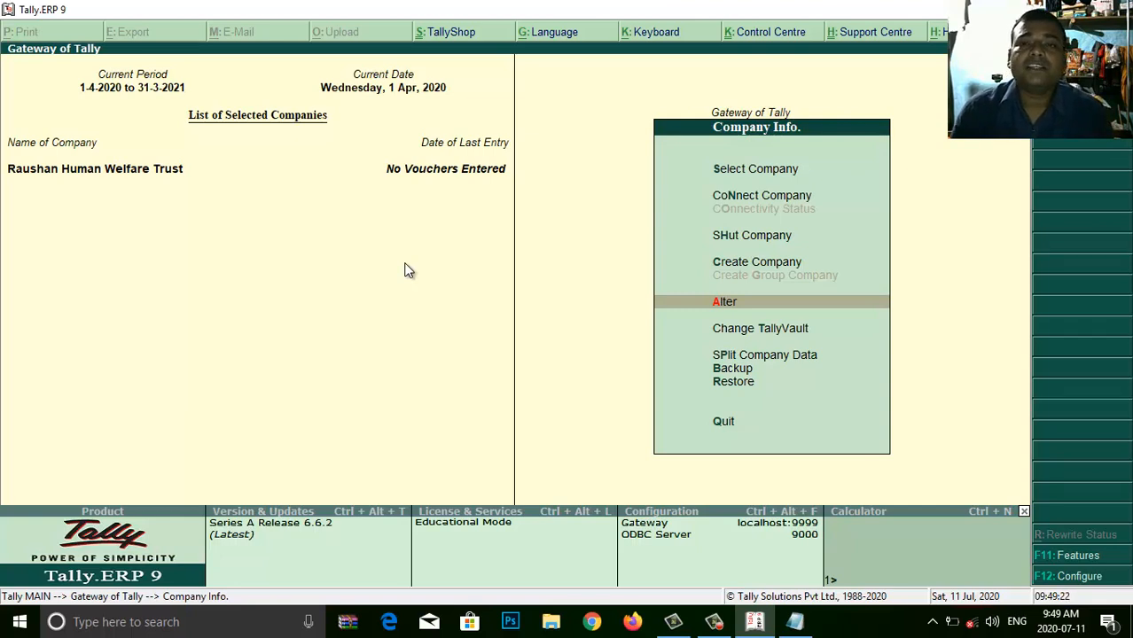
# - Delete Raushan Human Welfare Trust with Alt+D, confirming Yes twice, then close the empty company list
pyautogui.press('Return')
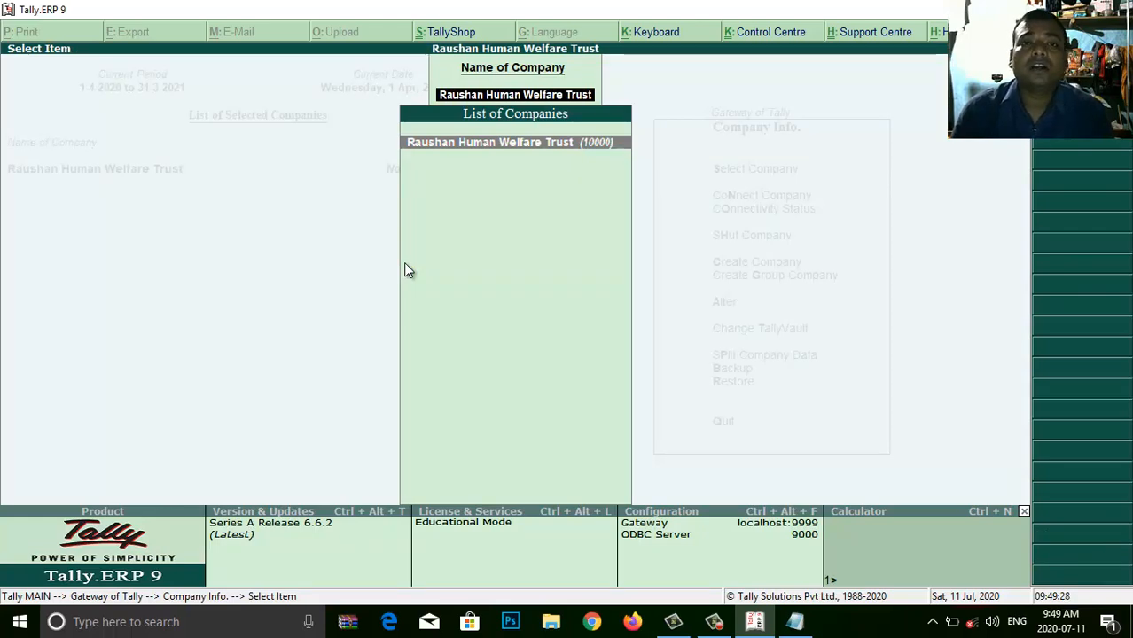
pyautogui.press('Return')
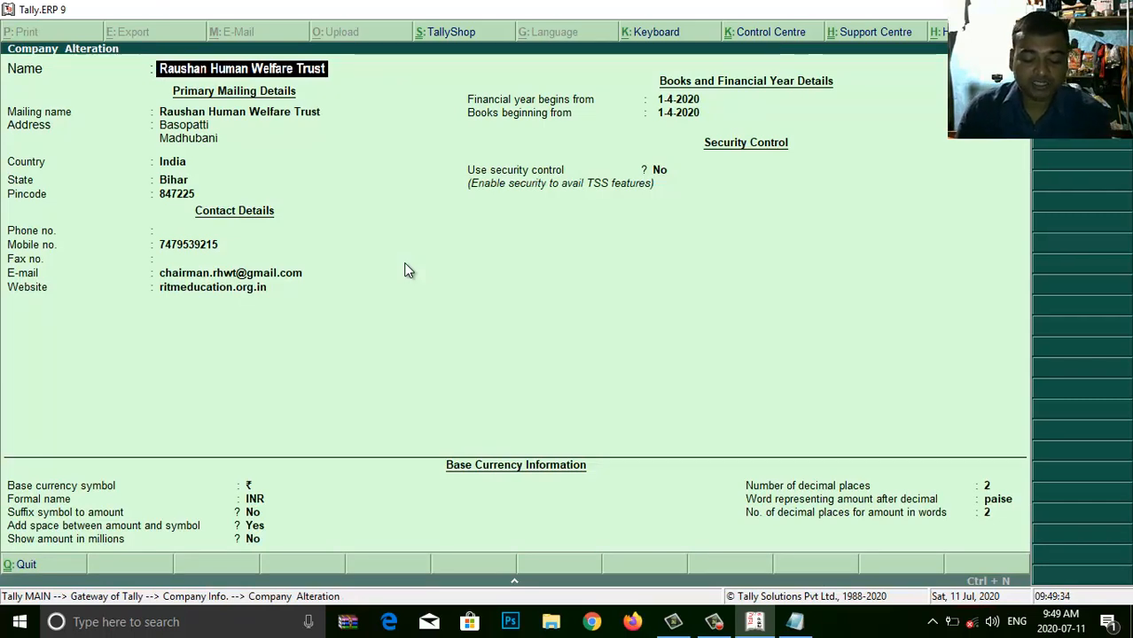
pyautogui.hotkey('alt', 'd')
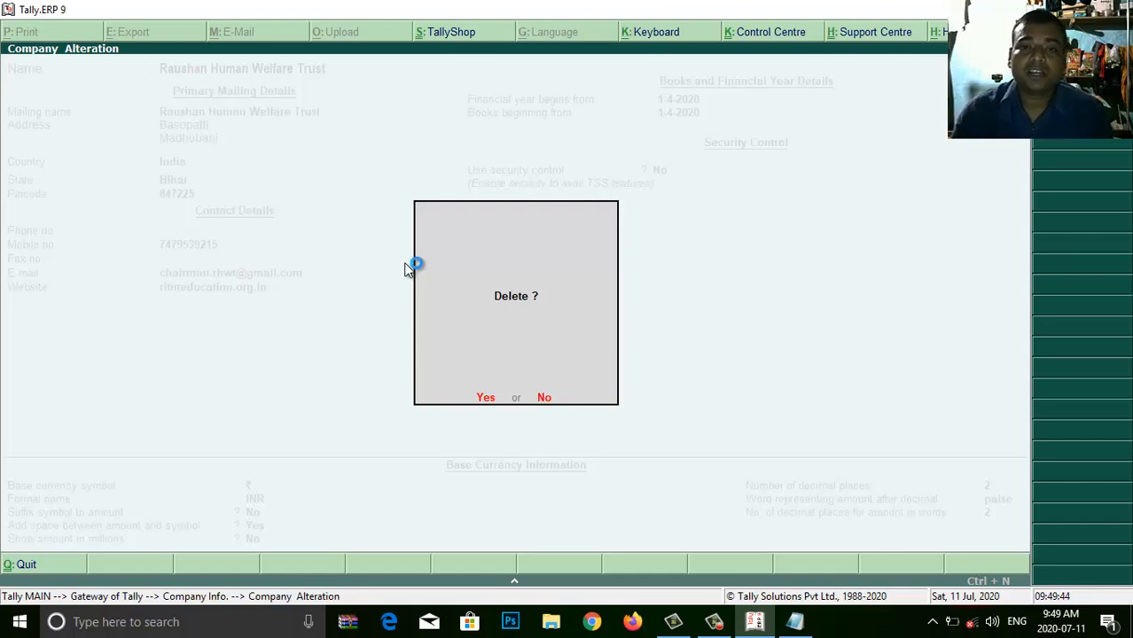
pyautogui.press('y')
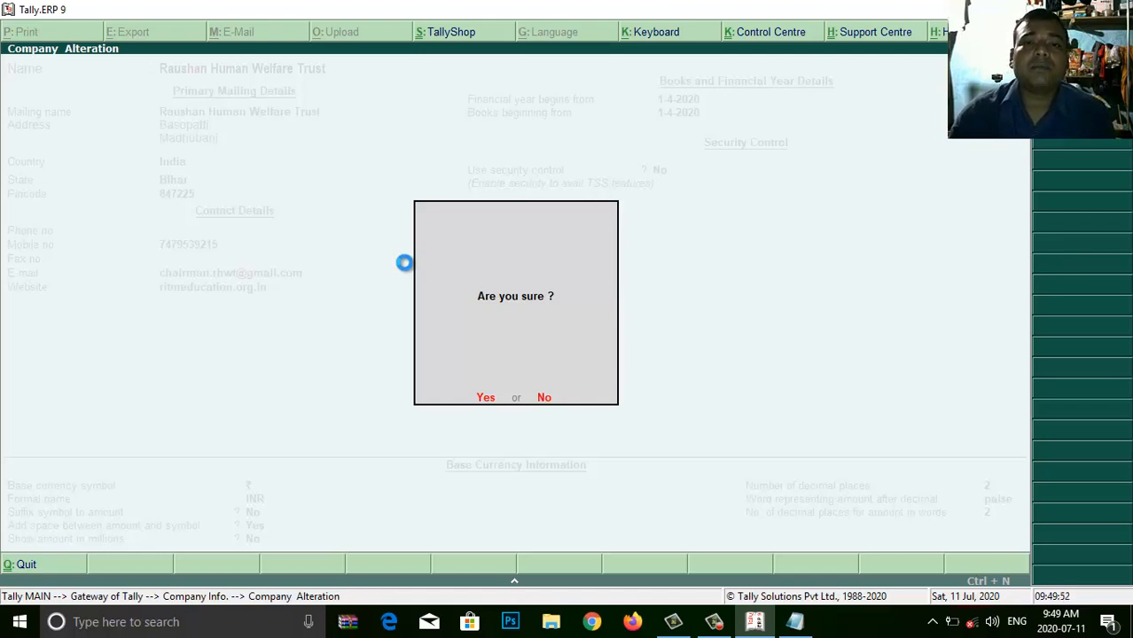
pyautogui.press('y')
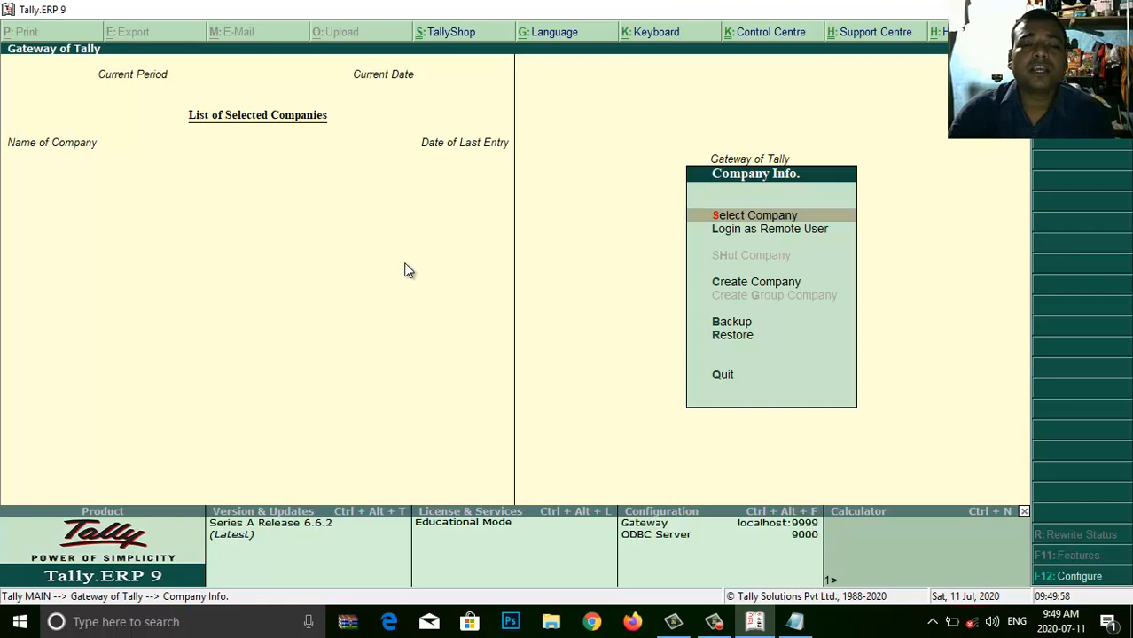
pyautogui.press('Return')
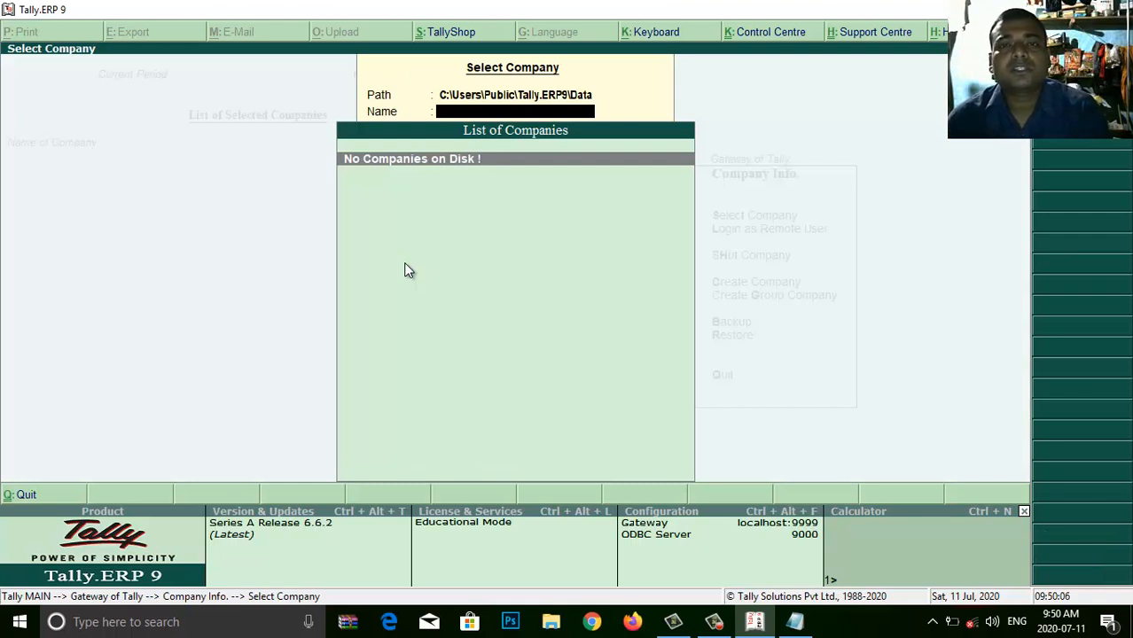
pyautogui.press('Escape')
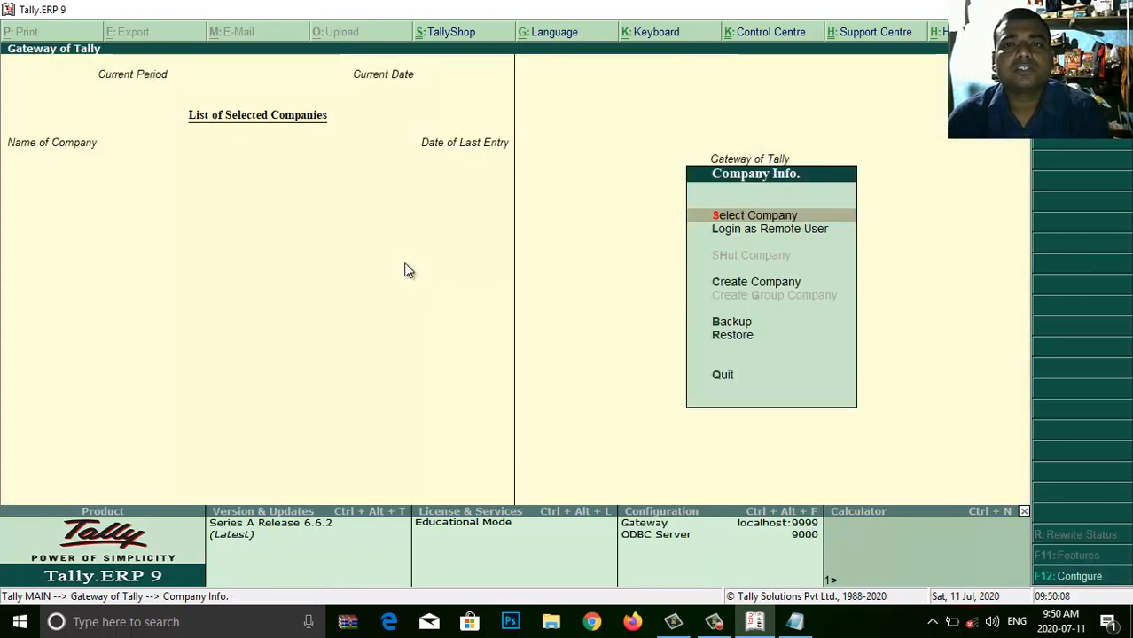
# - Start a new company named 'Raushan Human Welfare Trust'
pyautogui.press('Down')
pyautogui.press('Down')
pyautogui.press('Down')
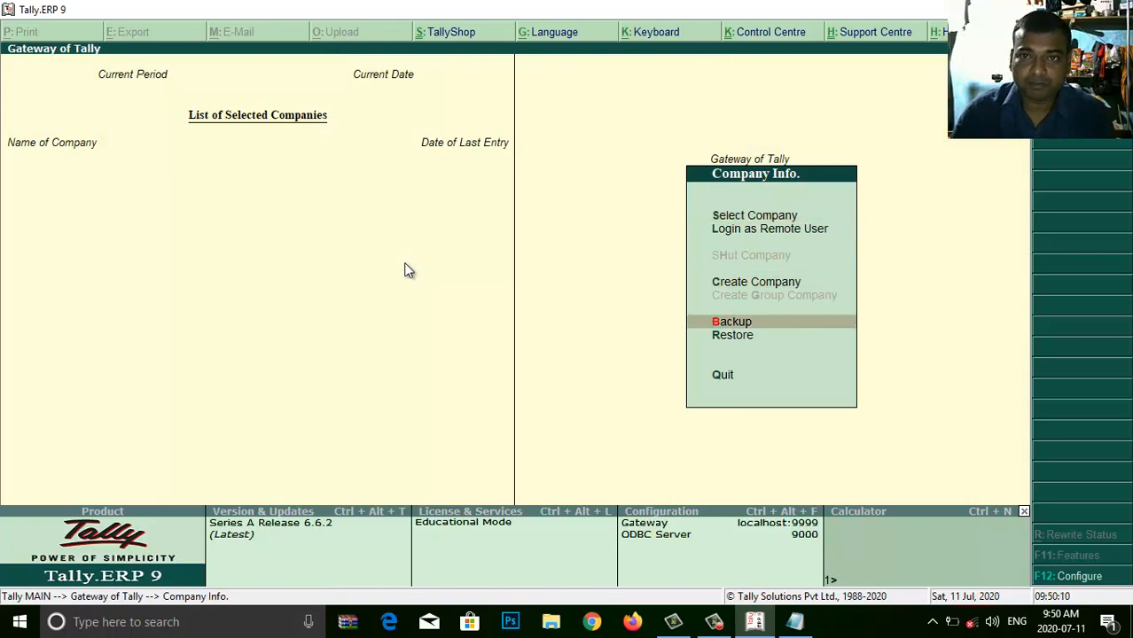
pyautogui.press('Up')
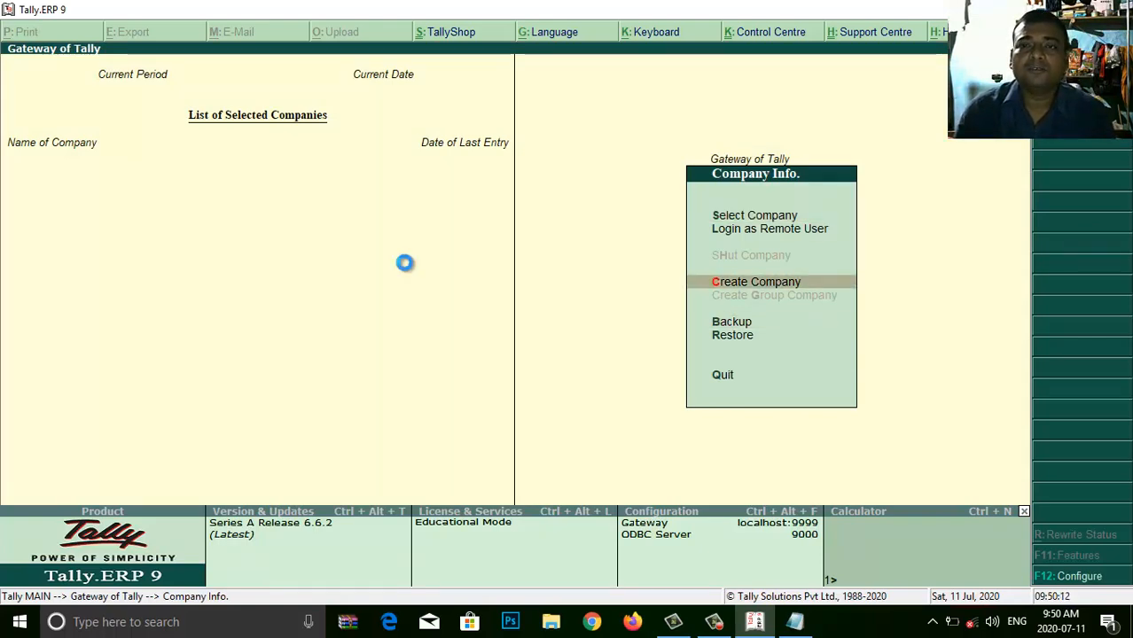
pyautogui.press('Return')
pyautogui.write('R')
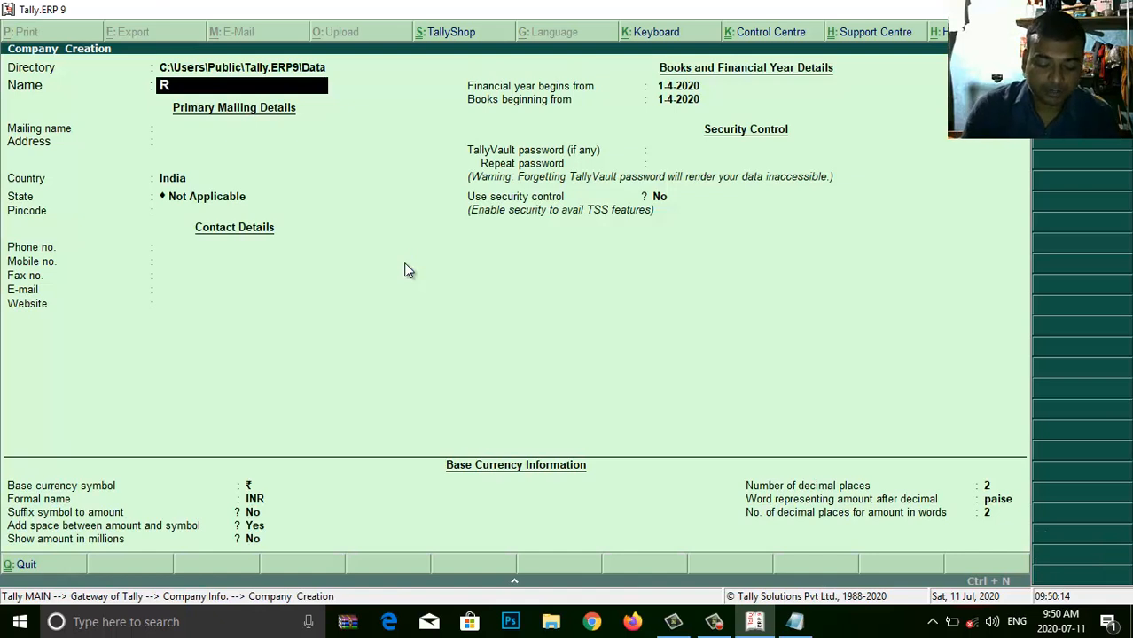
pyautogui.write('aushan ')
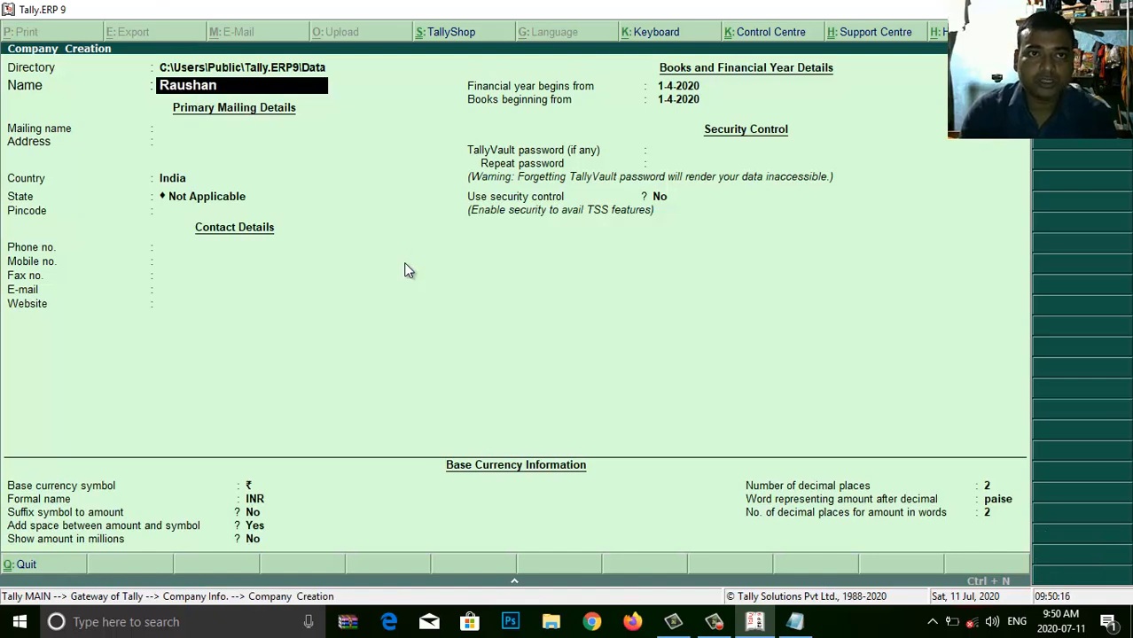
pyautogui.write('Human ')
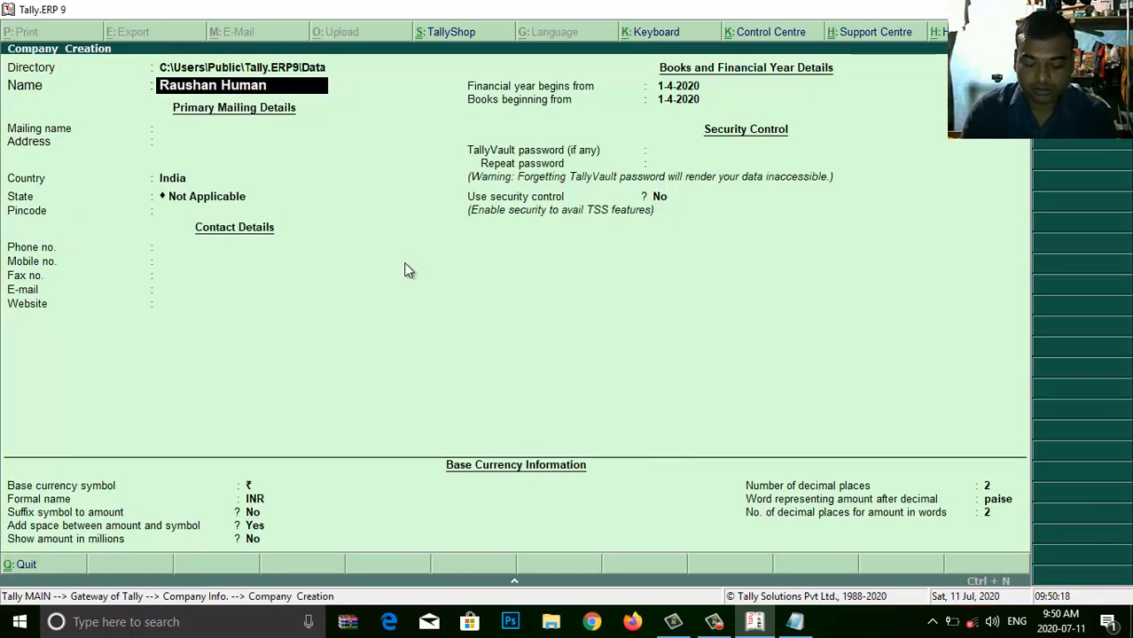
pyautogui.write('Welfar')
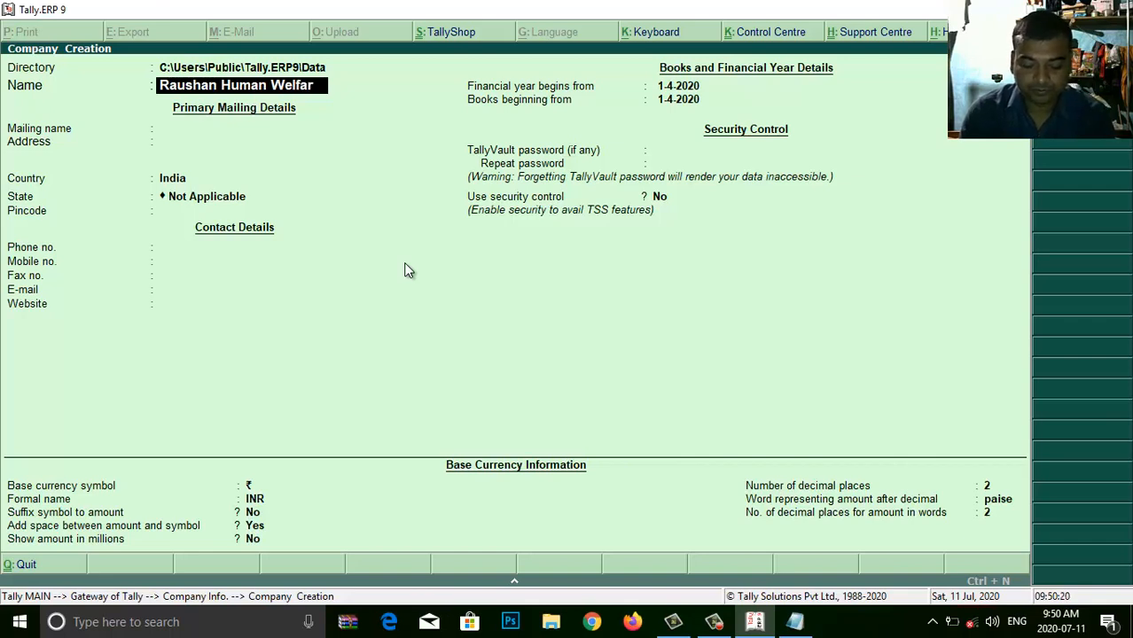
pyautogui.write('e Trust')
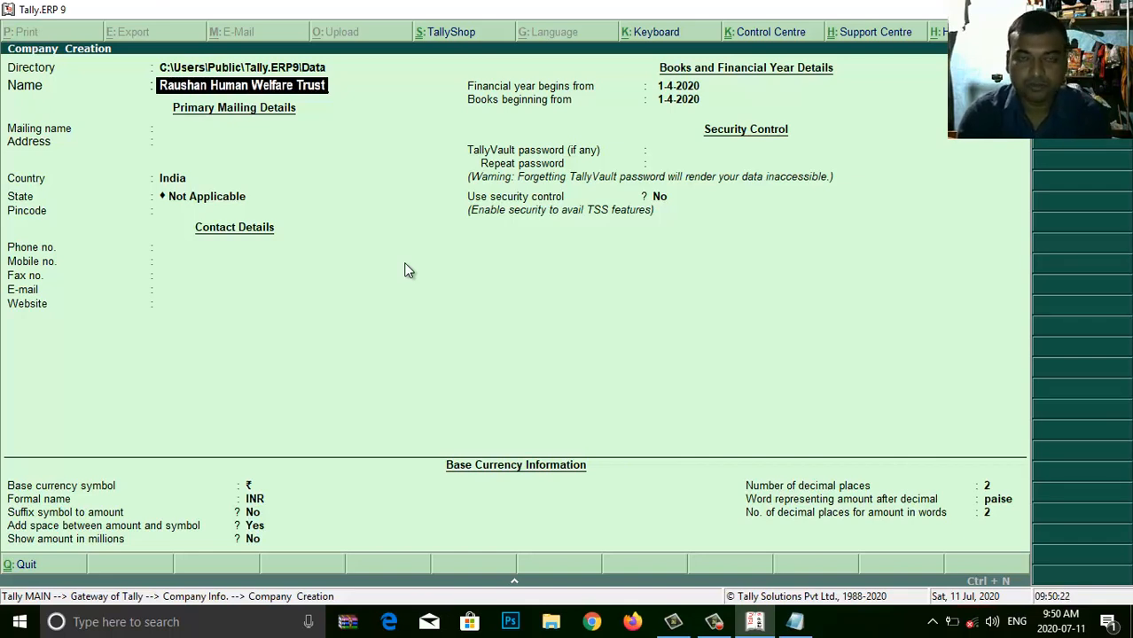
pyautogui.press('Return')
pyautogui.press('Return')
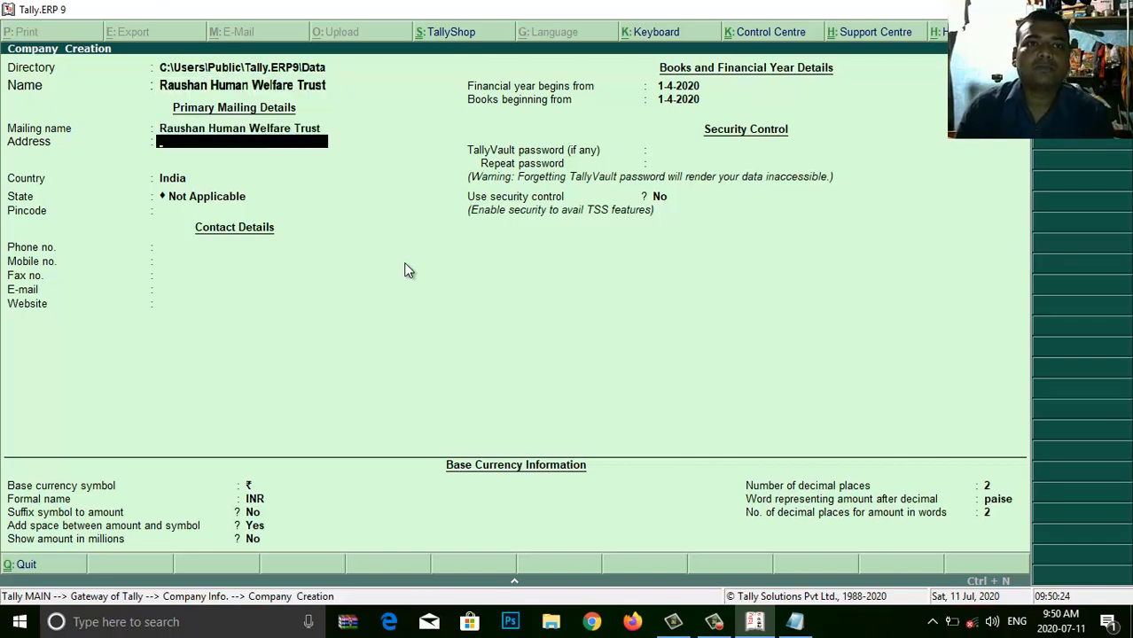
# - Enter the trust's two-line mailing address and move on to State
pyautogui.write('Basoaptti')
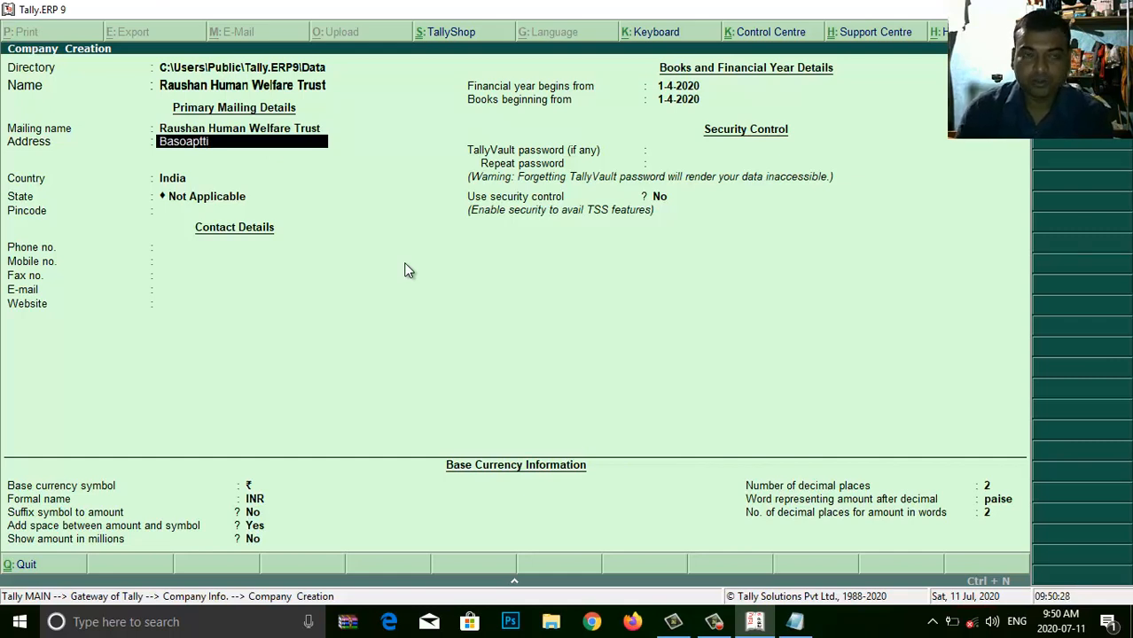
pyautogui.press('Return')
pyautogui.write('Madhubani')
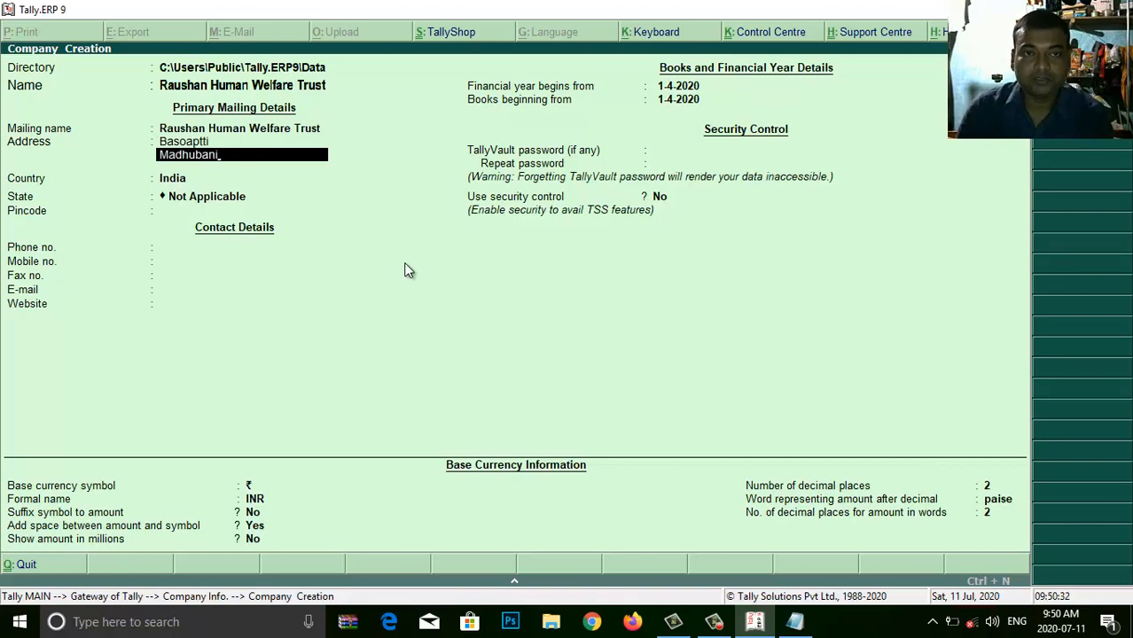
pyautogui.press('Return')
pyautogui.press('Return')
pyautogui.press('Return')
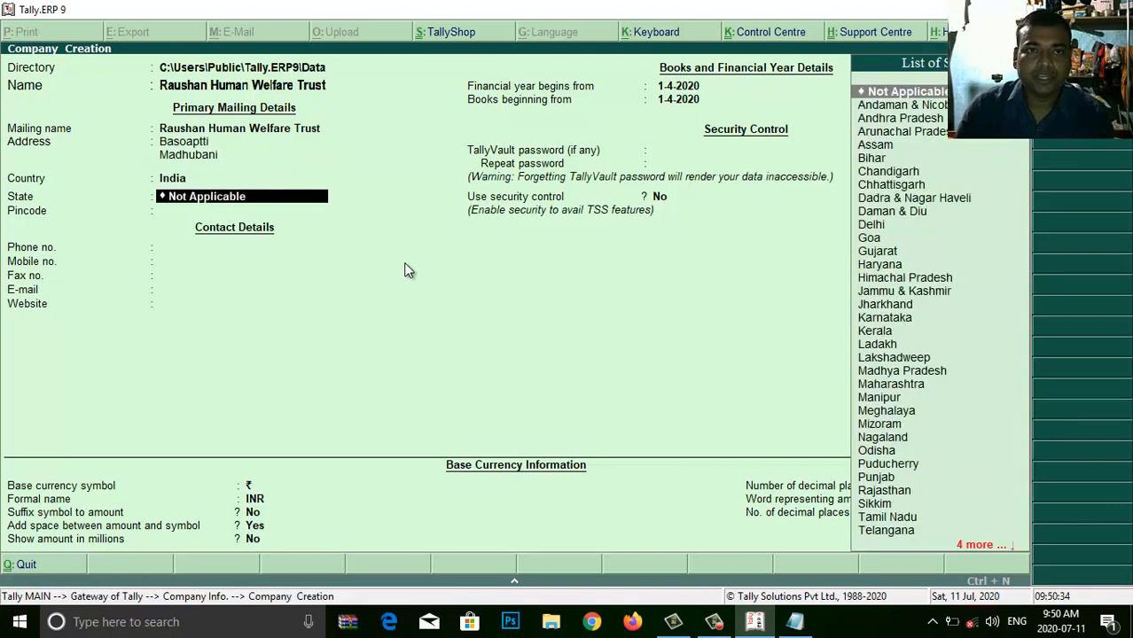
# - Set the company's state to Bihar, enter its pincode and leave the phone number blank
pyautogui.write('bi')
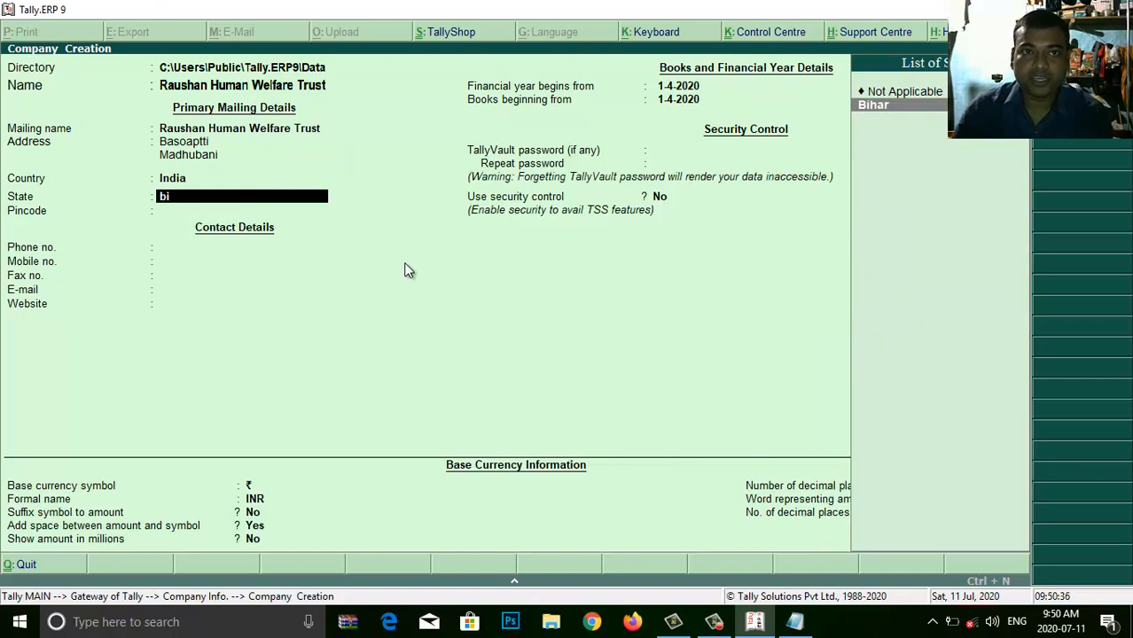
pyautogui.press('Return')
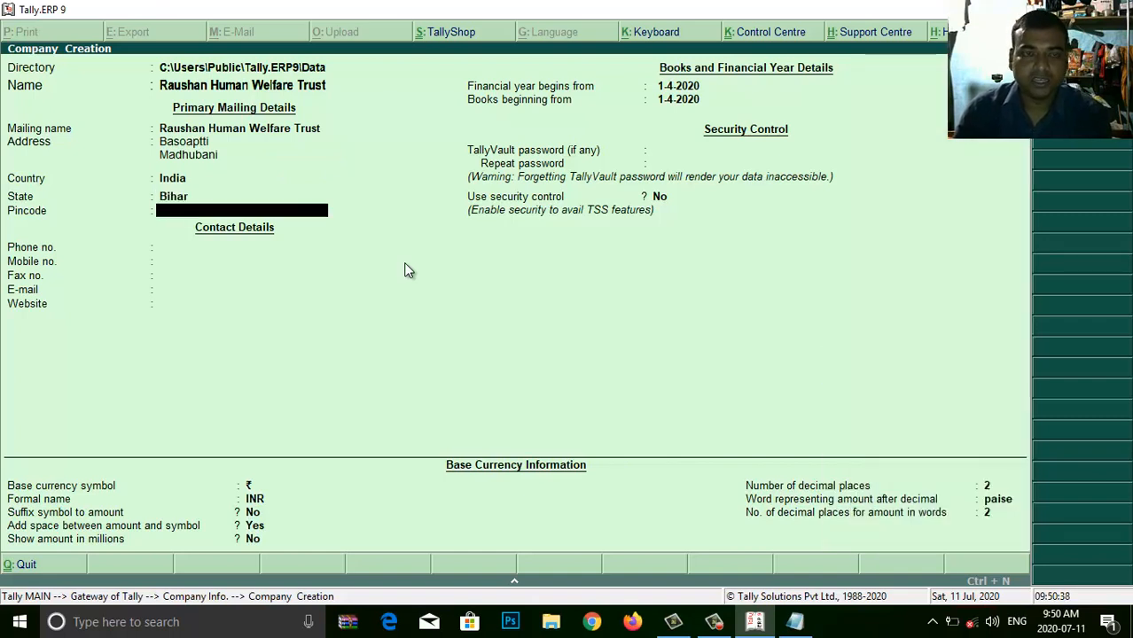
pyautogui.write('847225')
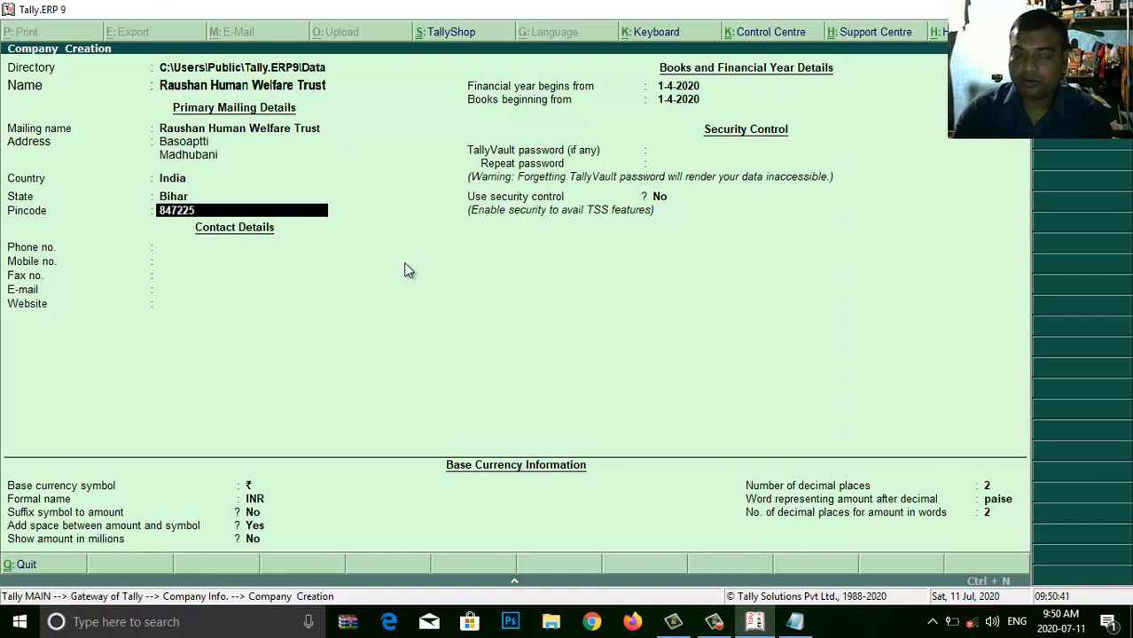
pyautogui.press('Return')
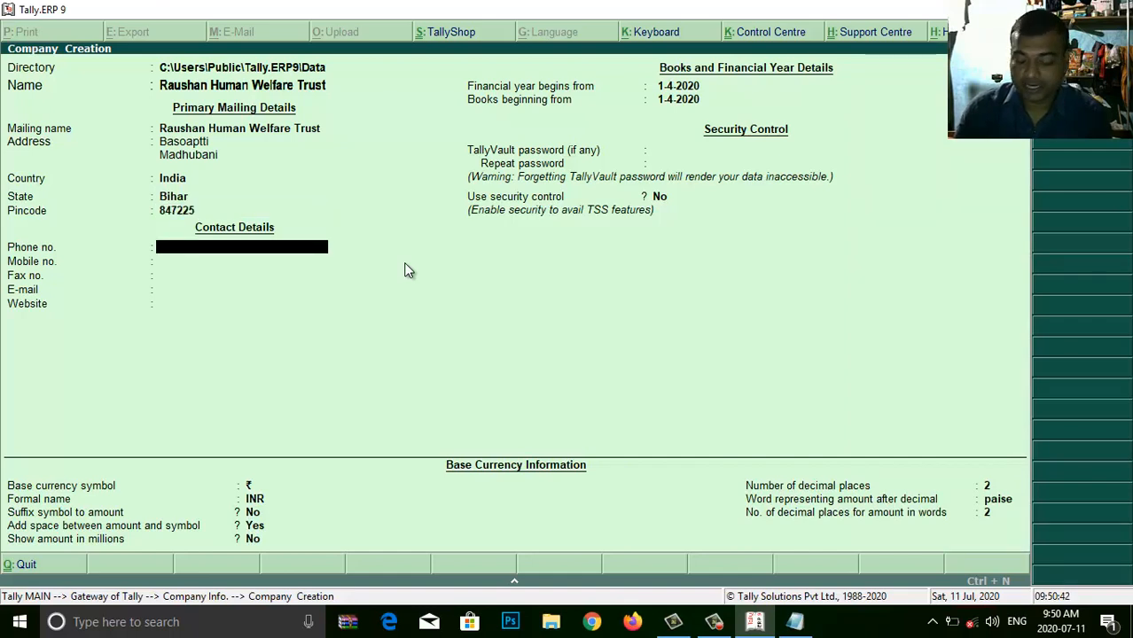
pyautogui.press('Return')
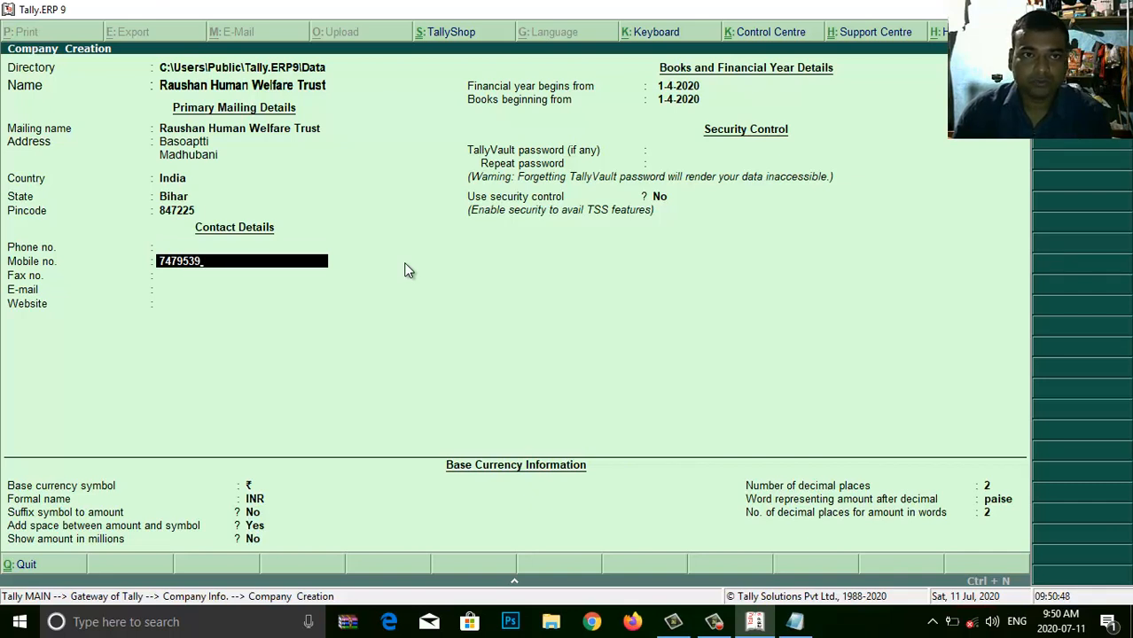
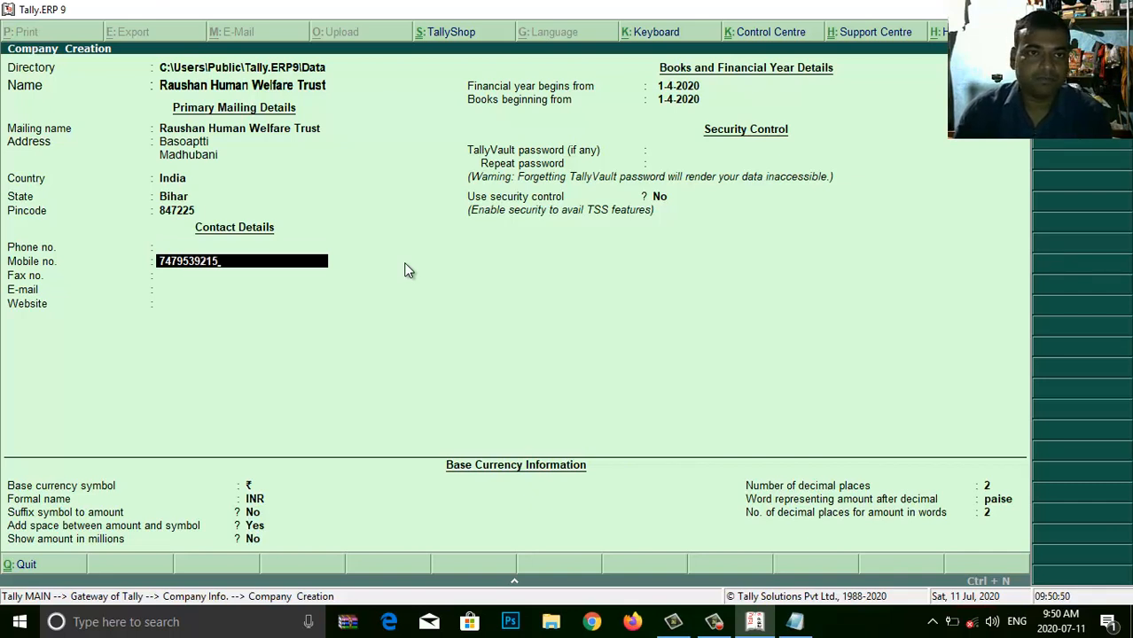
# - Enter the trust's mobile number, e-mail address and website ritmeducation.org.in
pyautogui.press('Return')
pyautogui.press('Return')
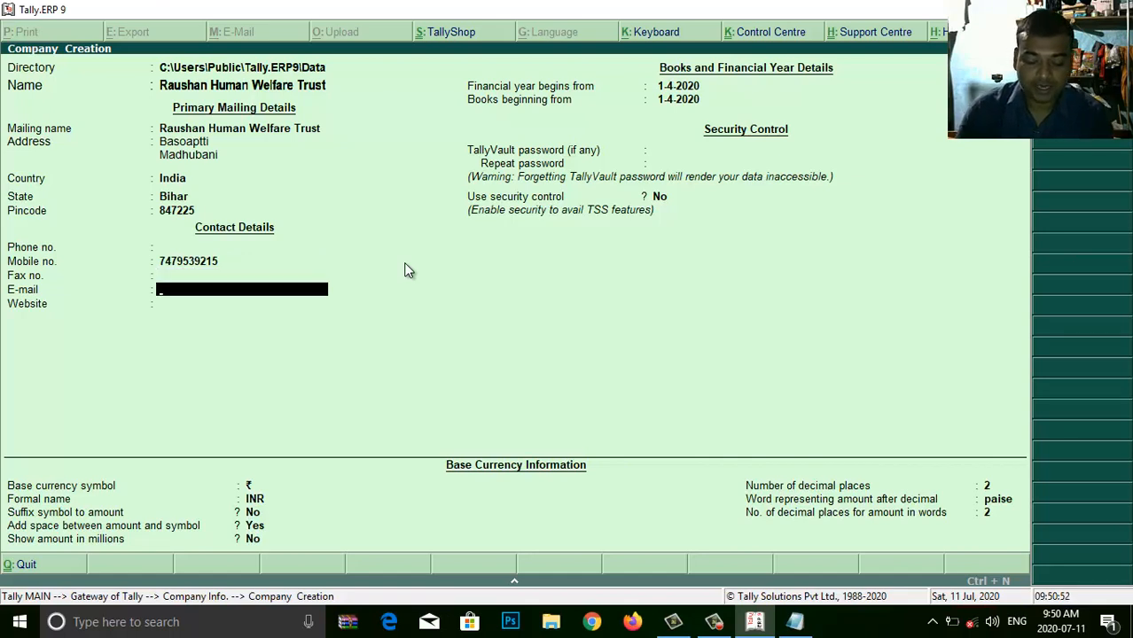
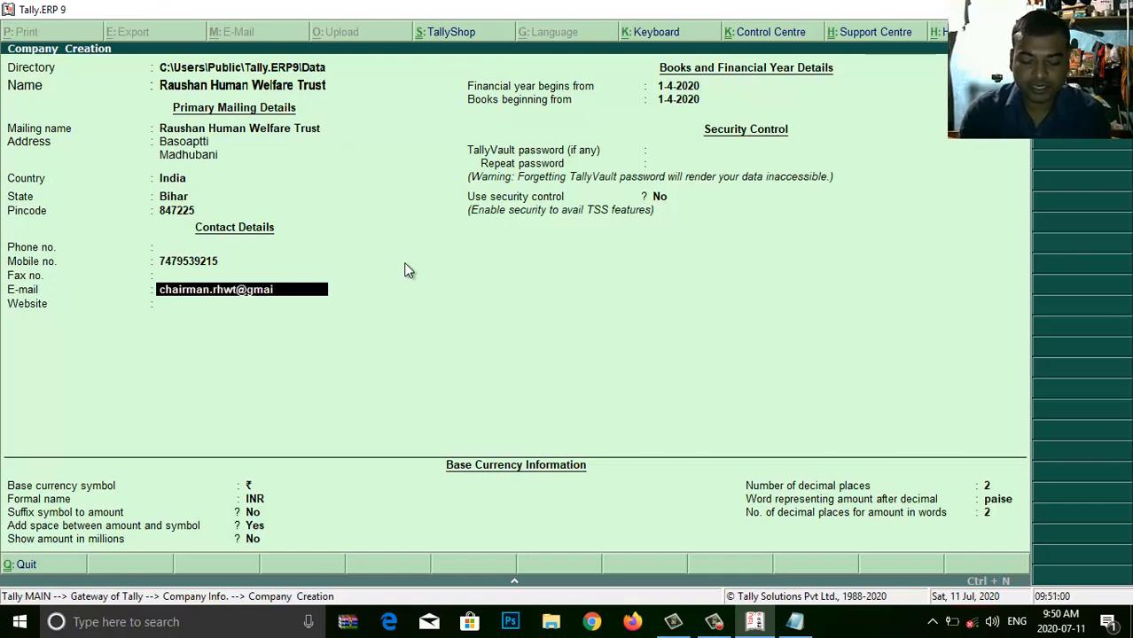
pyautogui.press('Return')
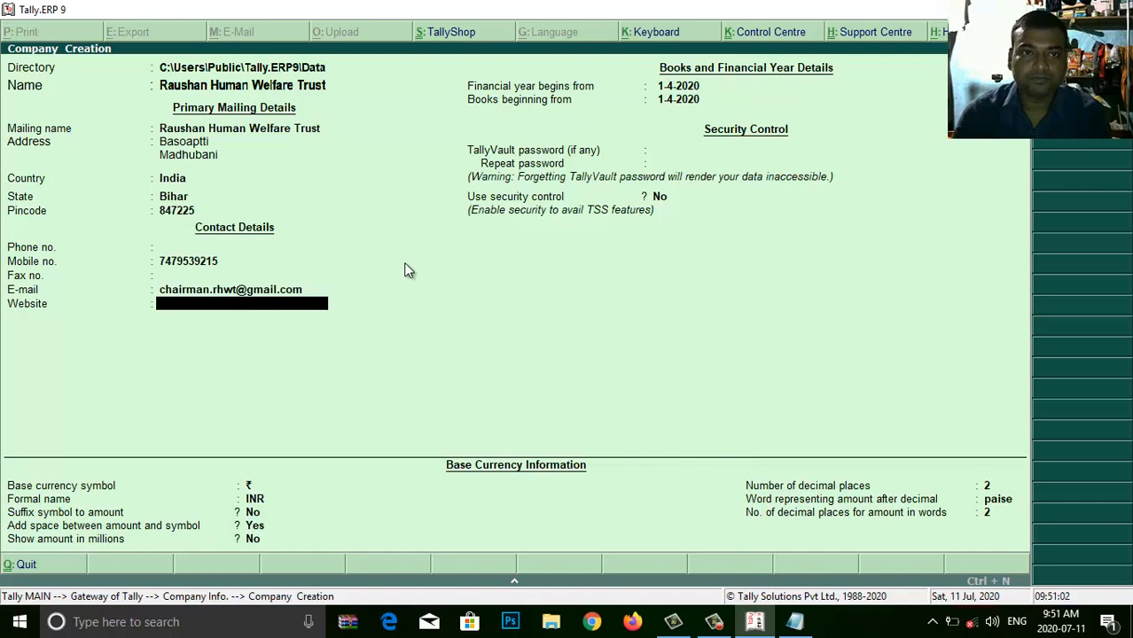
pyautogui.write('r')
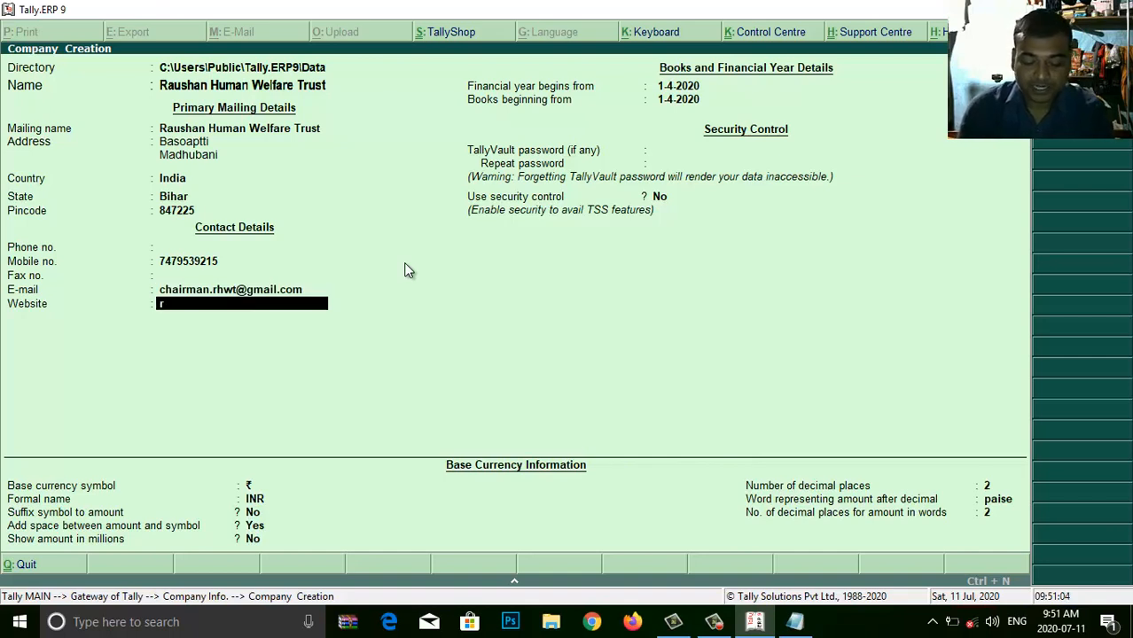
pyautogui.write('itmeducat')
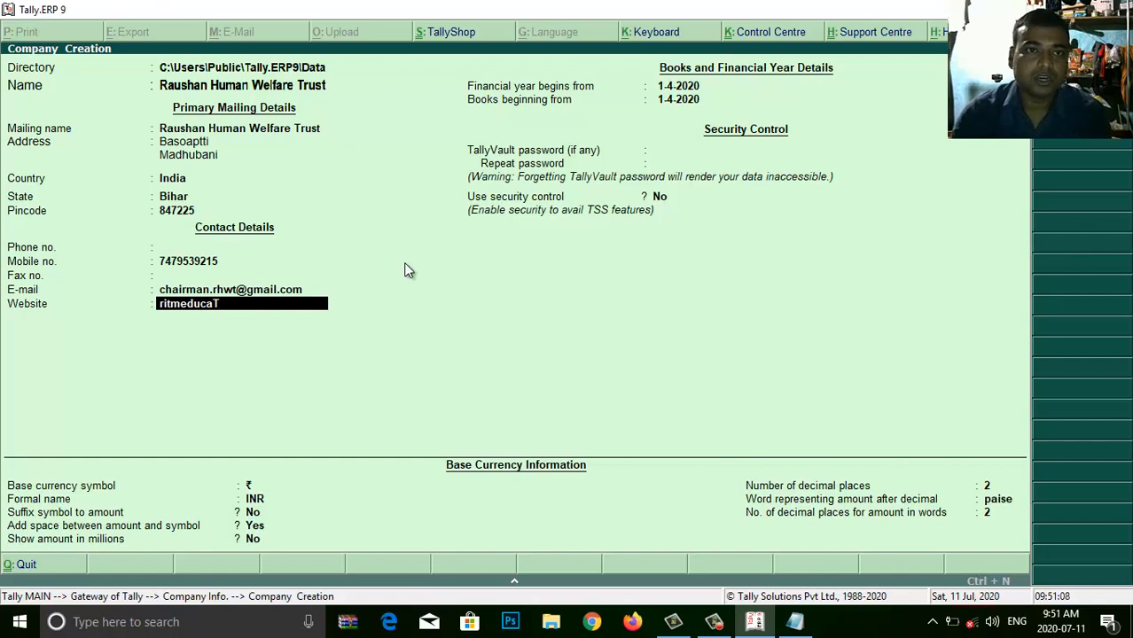
pyautogui.press('BackSpace')
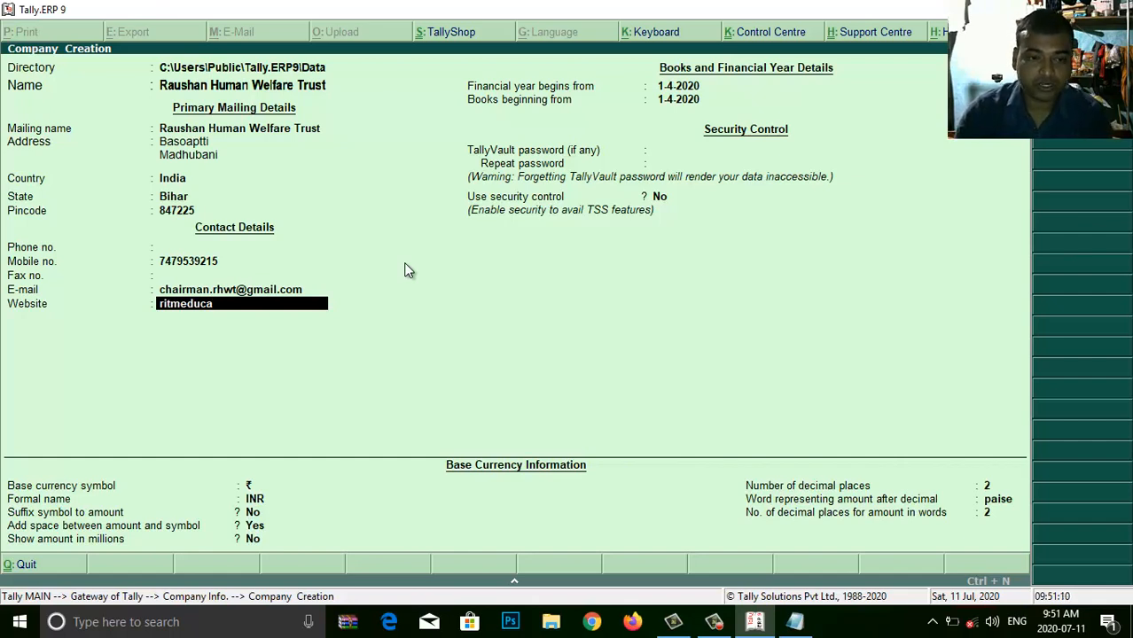
pyautogui.write('tio')
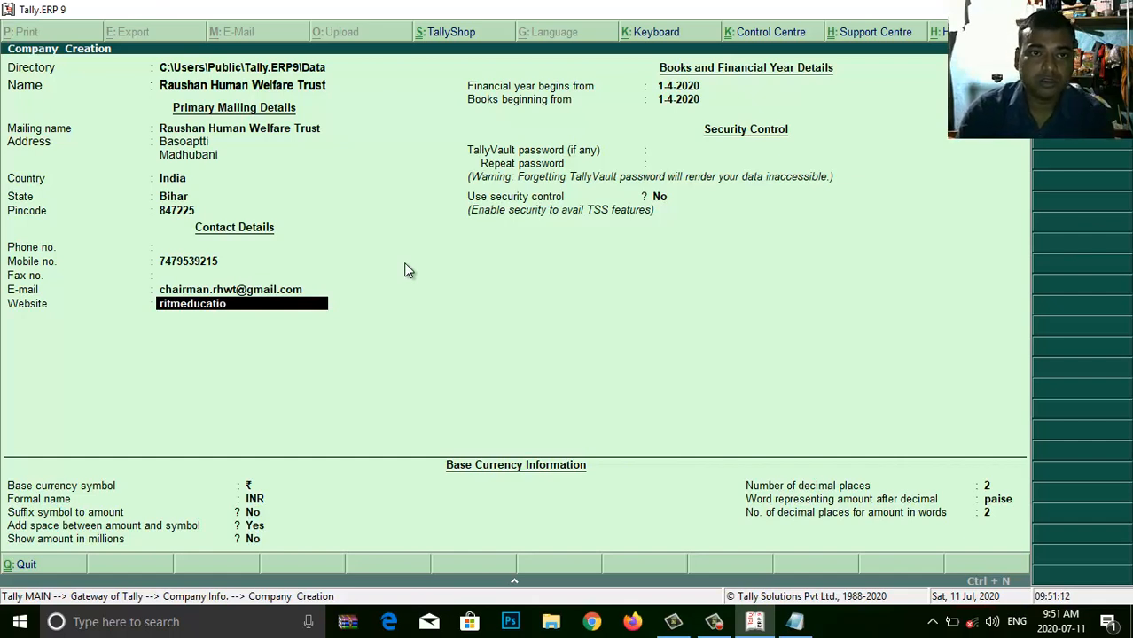
pyautogui.write('n.org.in')
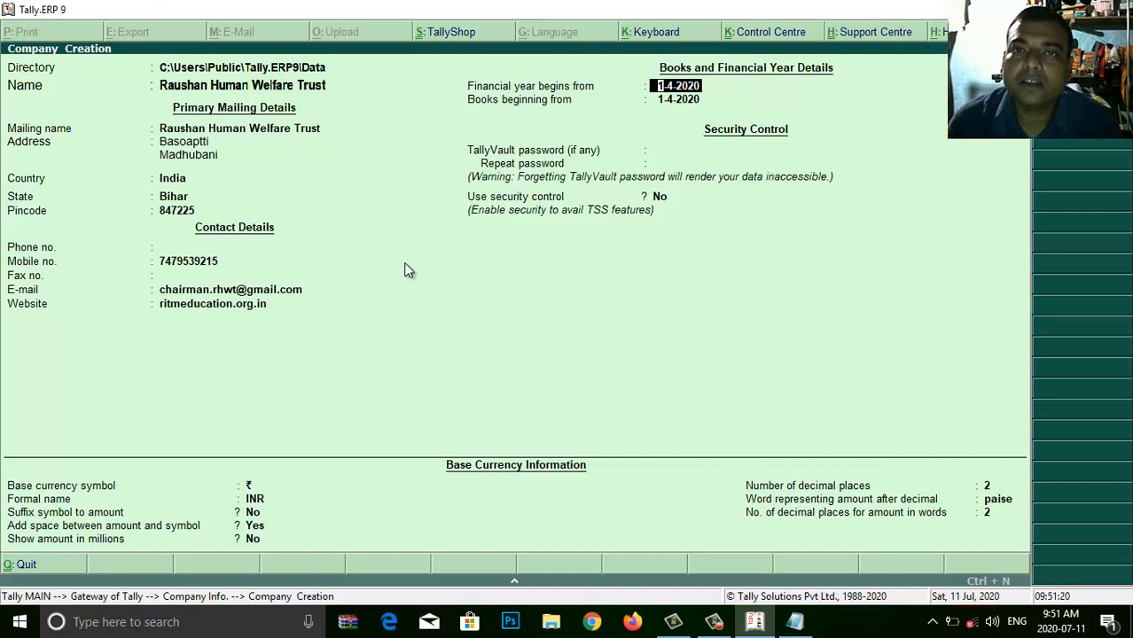
# - Keep books from 1-4-2020, no TallyVault password, no security control and default currency formatting
pyautogui.press('Return')
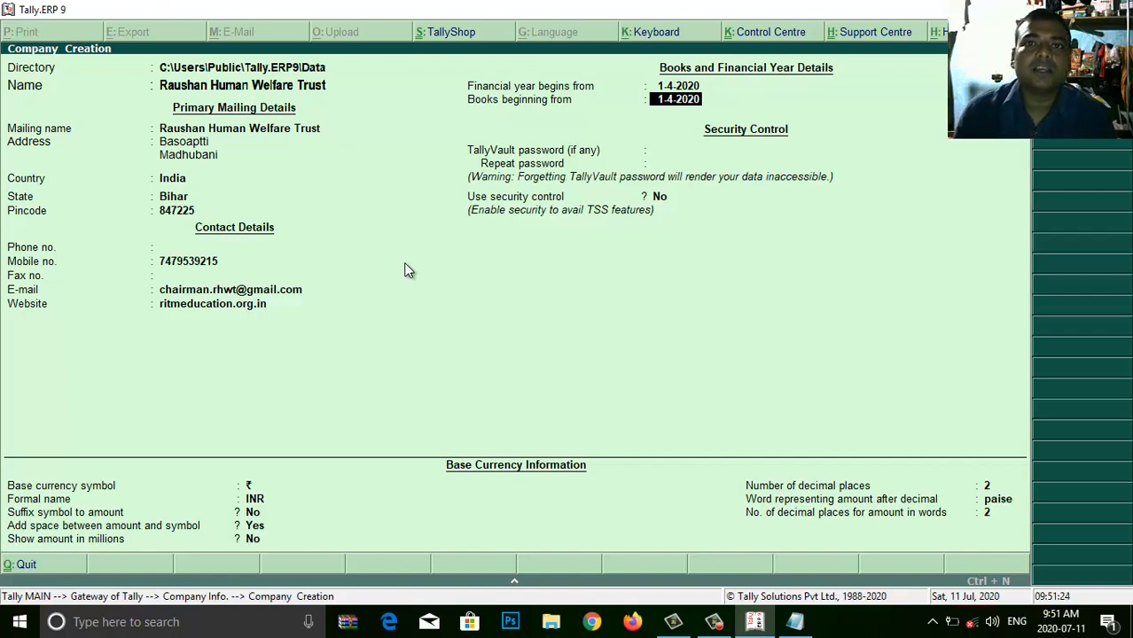
pyautogui.press('Return')
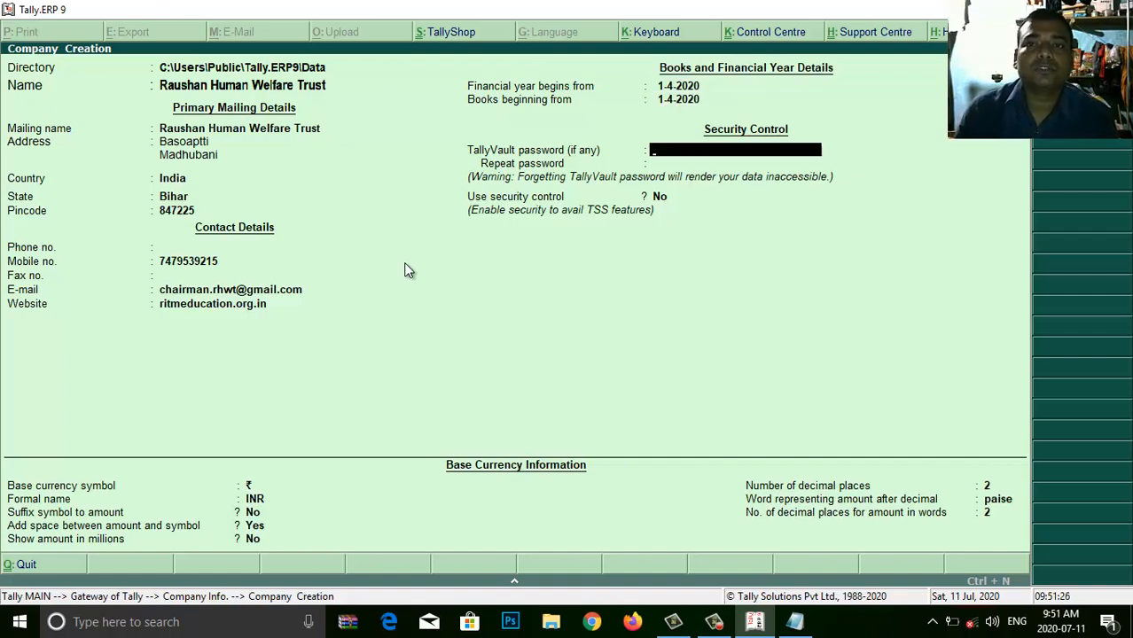
pyautogui.press('Return')
pyautogui.press('Return')
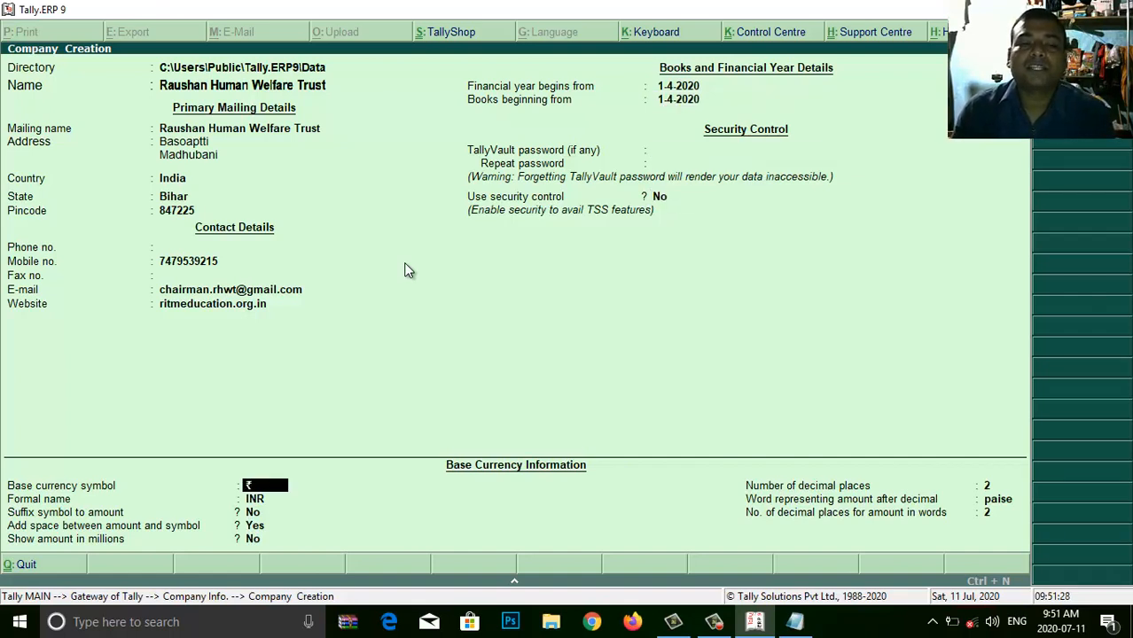
pyautogui.press('Return')
pyautogui.press('Return')
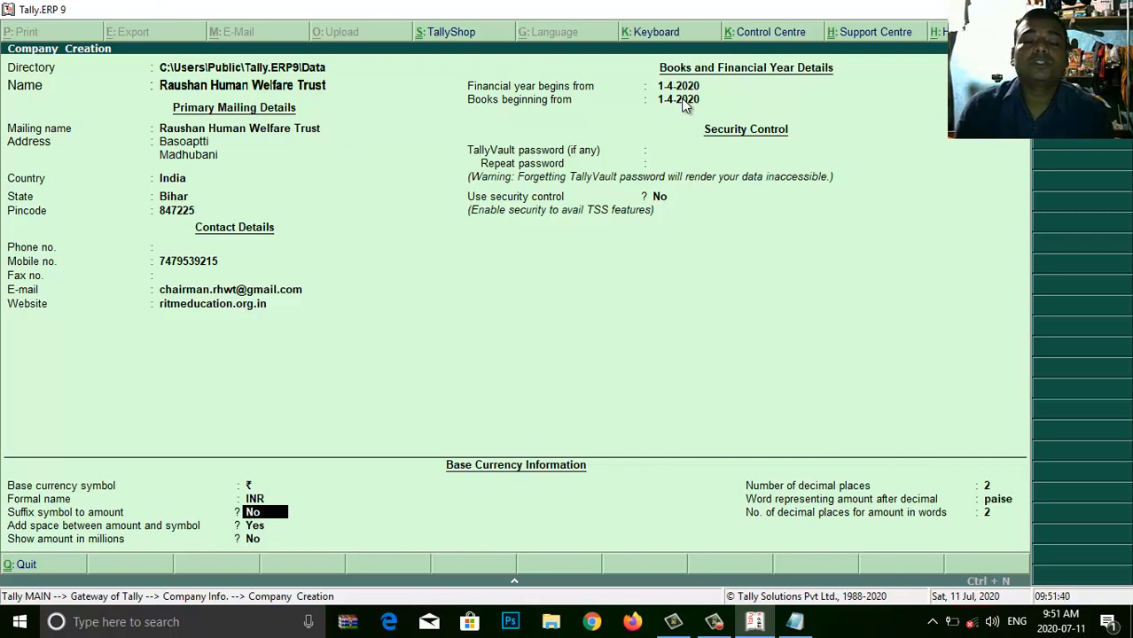
pyautogui.press('Return')
pyautogui.press('Return')
pyautogui.press('Return')
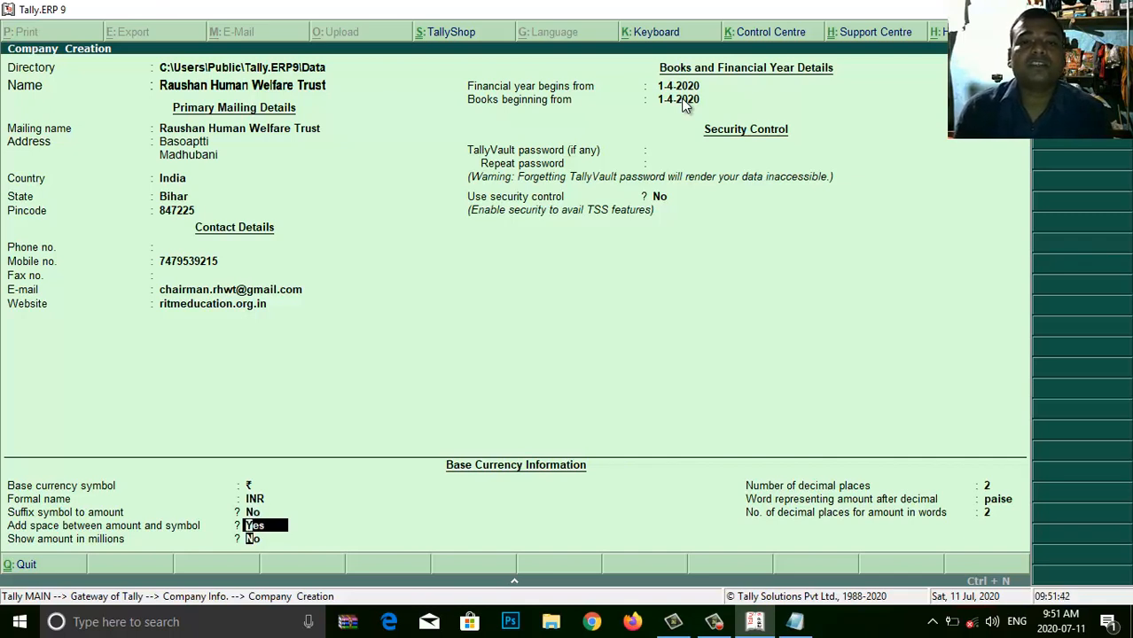
pyautogui.press('Return')
pyautogui.press('Return')
pyautogui.press('Return')
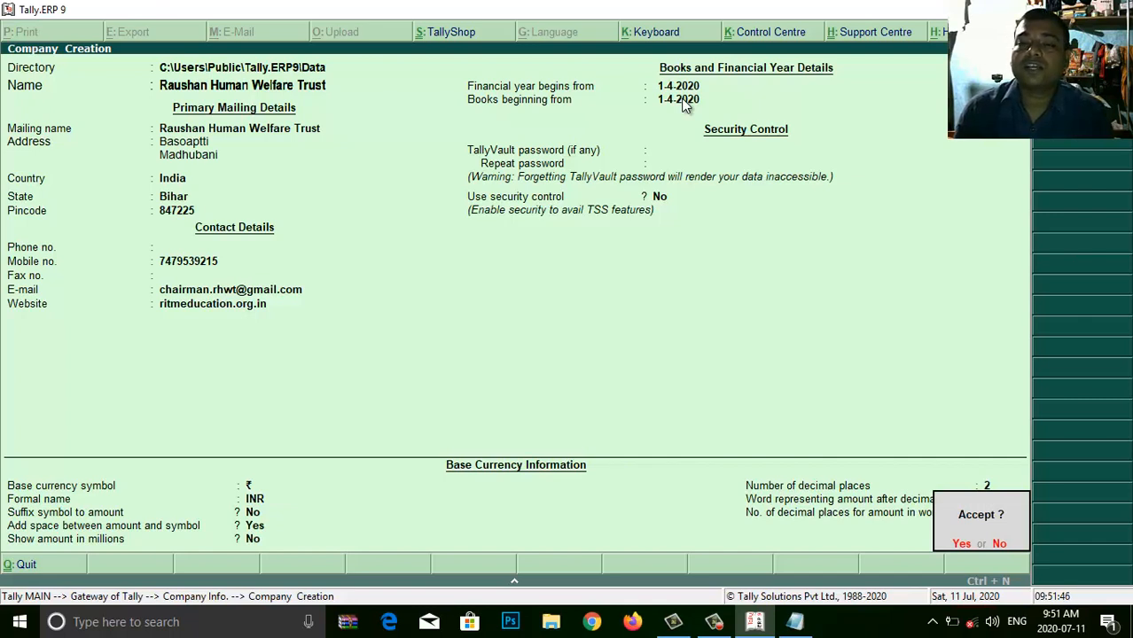
# - Accept the new company, then select Raushan Human Welfare Trust and remain at the Gateway of Tally
pyautogui.click(683, 99)
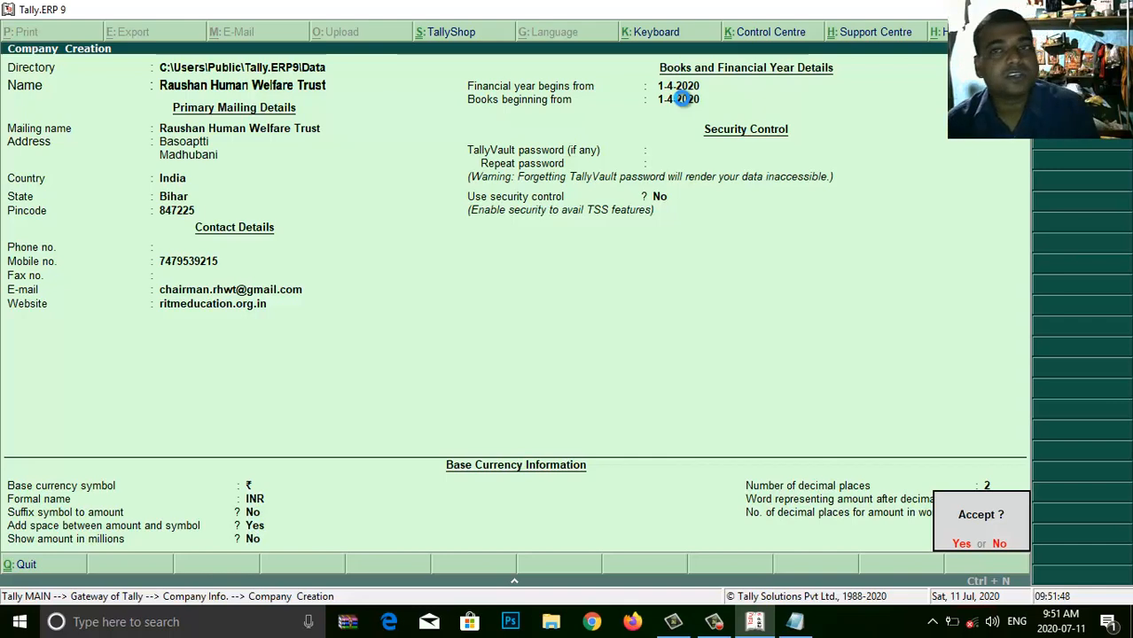
pyautogui.press('Return')
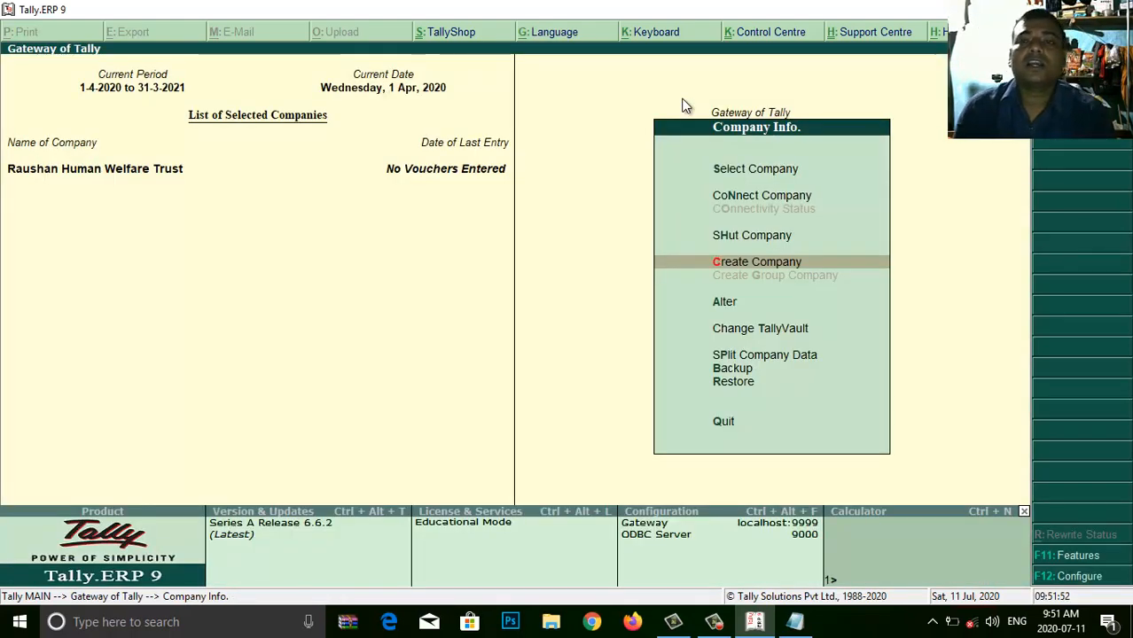
pyautogui.press('Up')
pyautogui.press('Up')
pyautogui.press('Up')
pyautogui.press('Up')
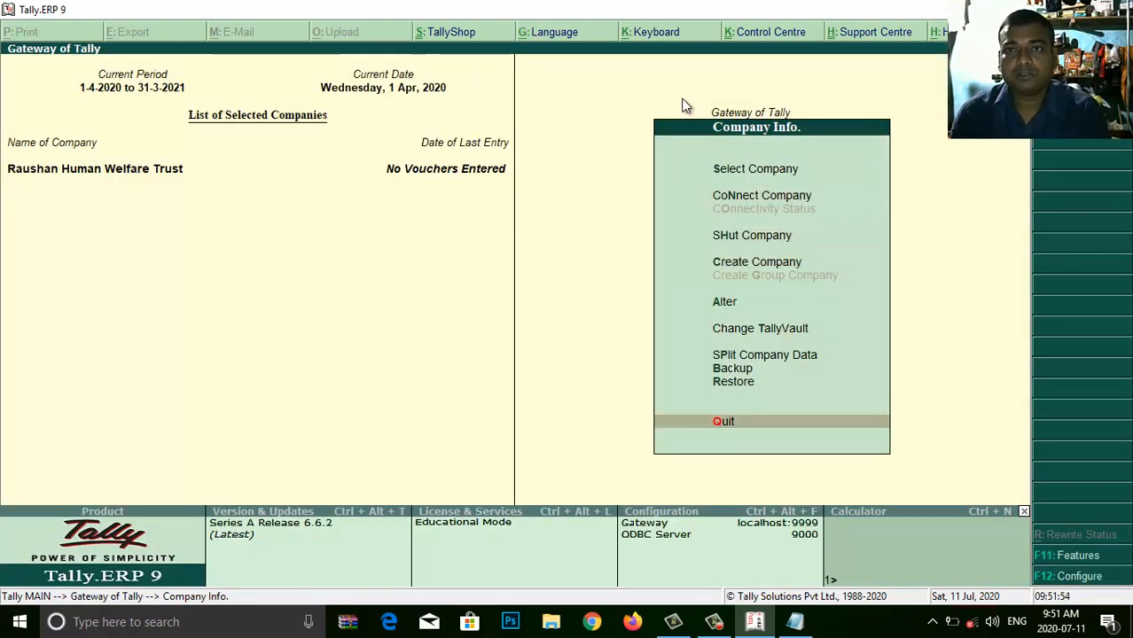
pyautogui.press('Down')
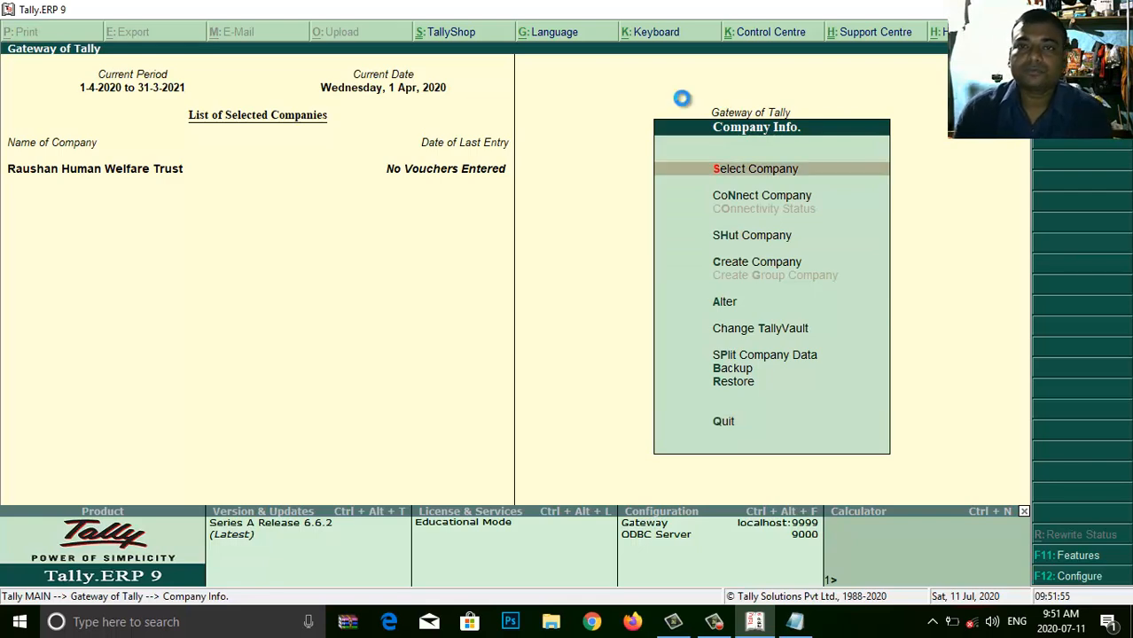
pyautogui.press('Return')
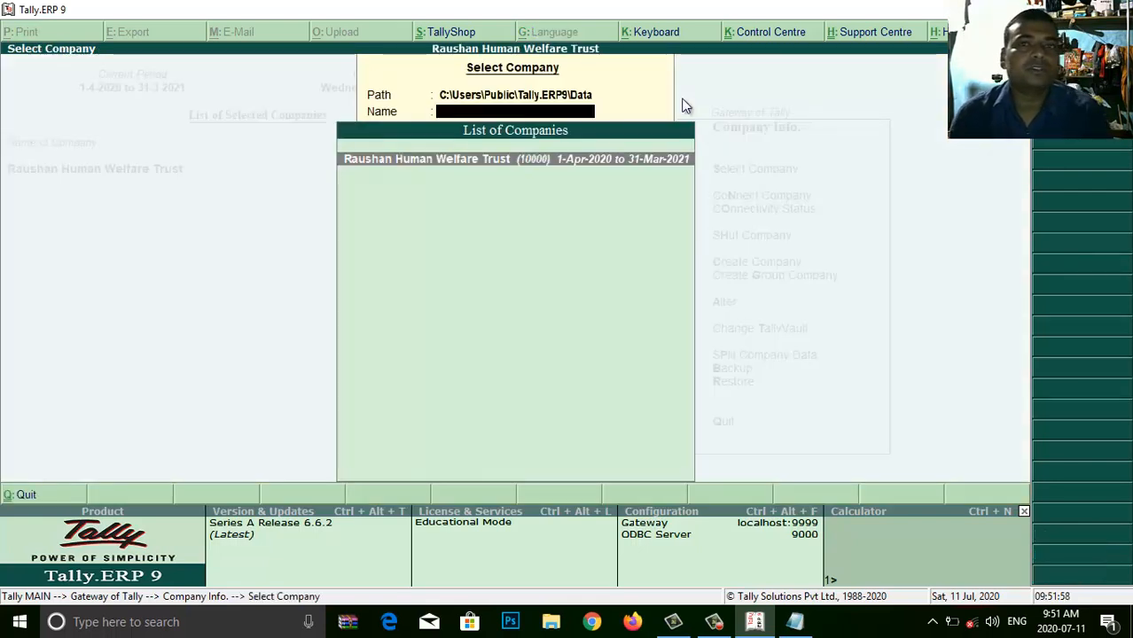
pyautogui.press('Escape')
pyautogui.press('Escape')
pyautogui.press('Escape')
pyautogui.press('n')
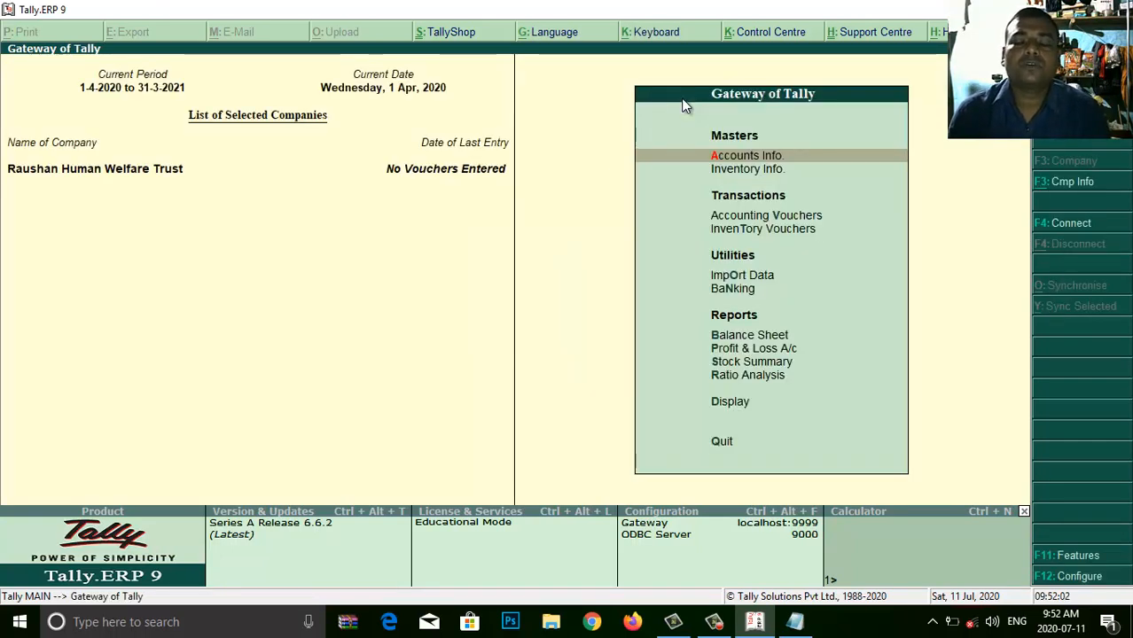